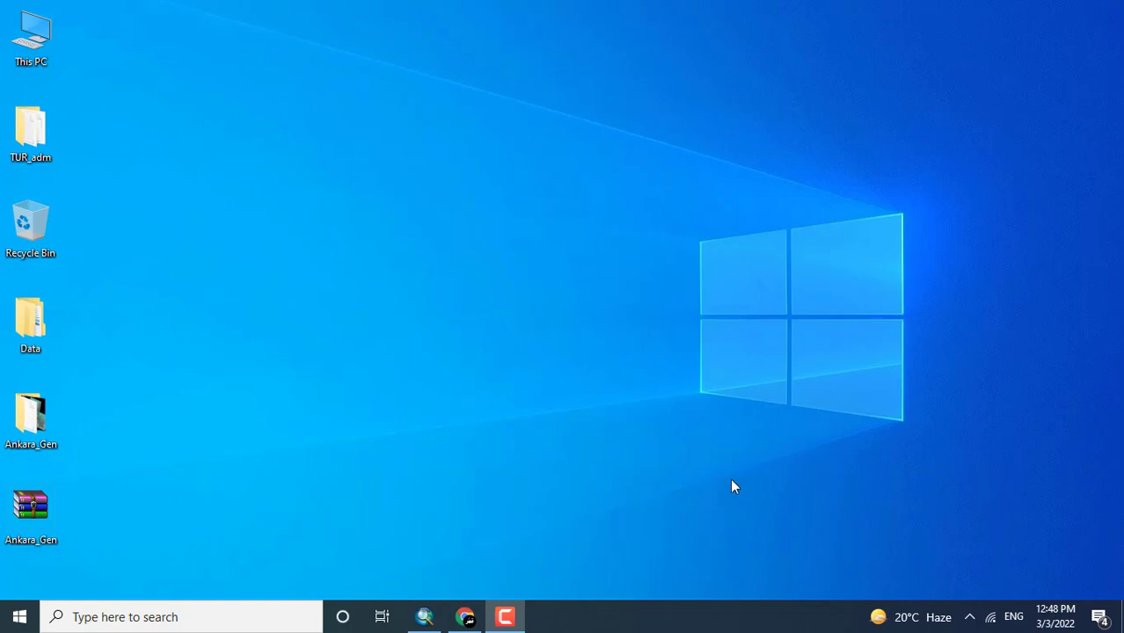
Launch Chrome, rerun the 'usgs earthexplorer' search and follow the EarthExplorer - USGS result
left_click(469, 614)
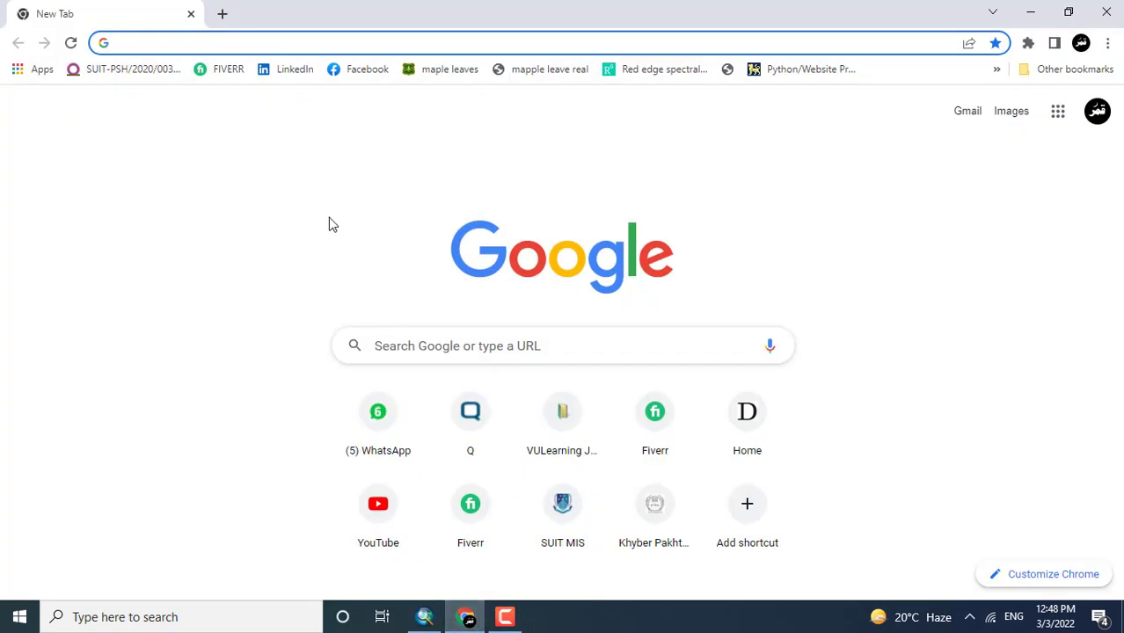
left_click(237, 46)
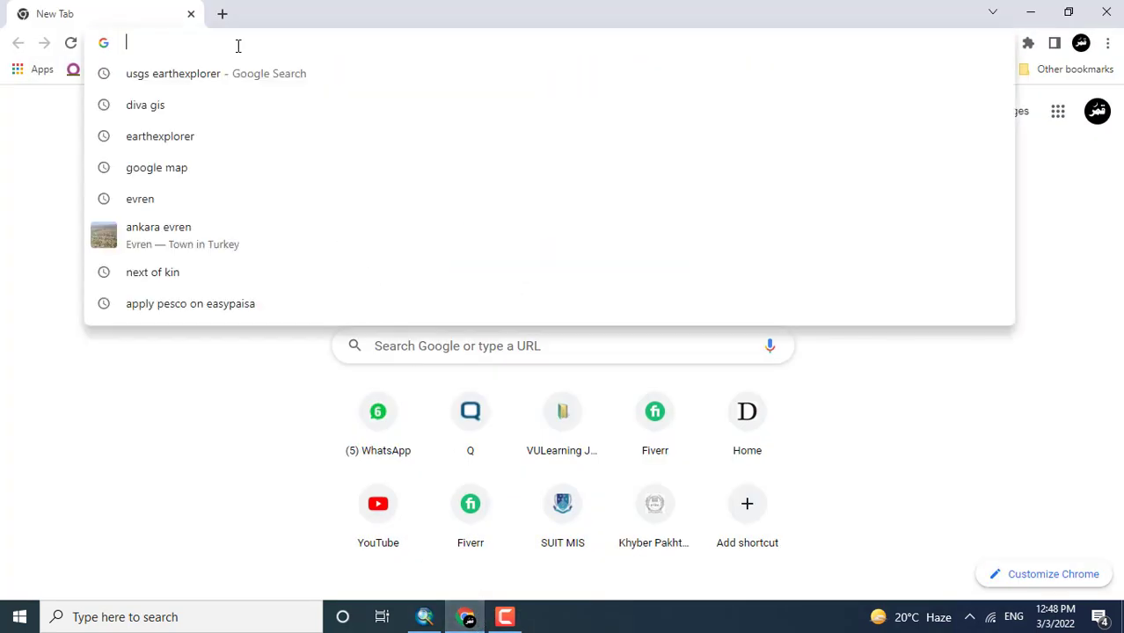
left_click(222, 81)
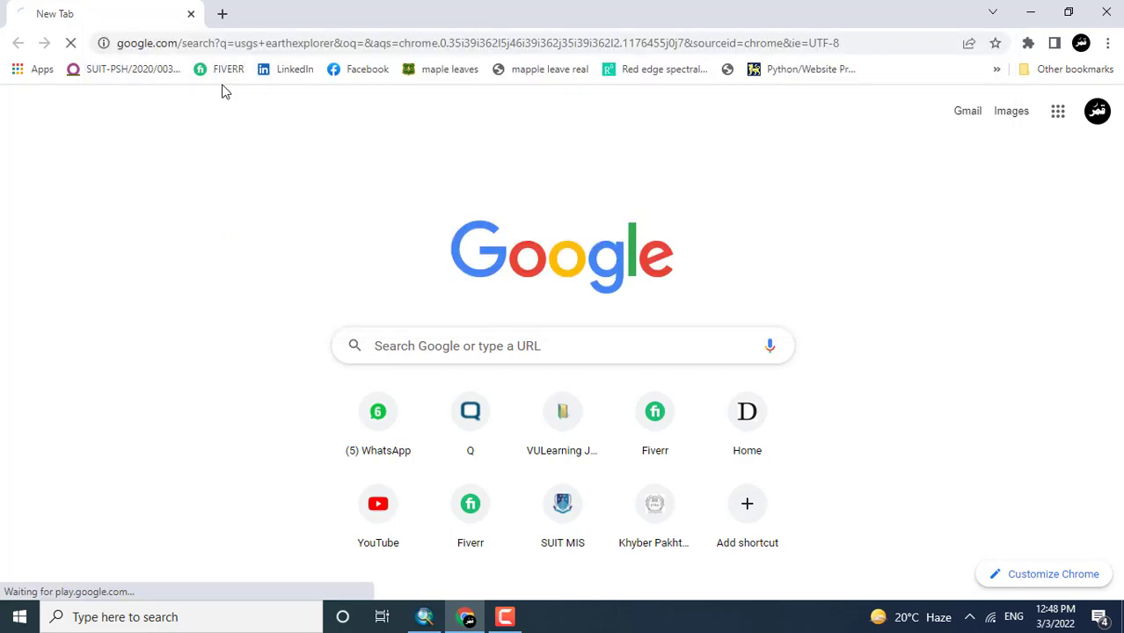
left_click(261, 269)
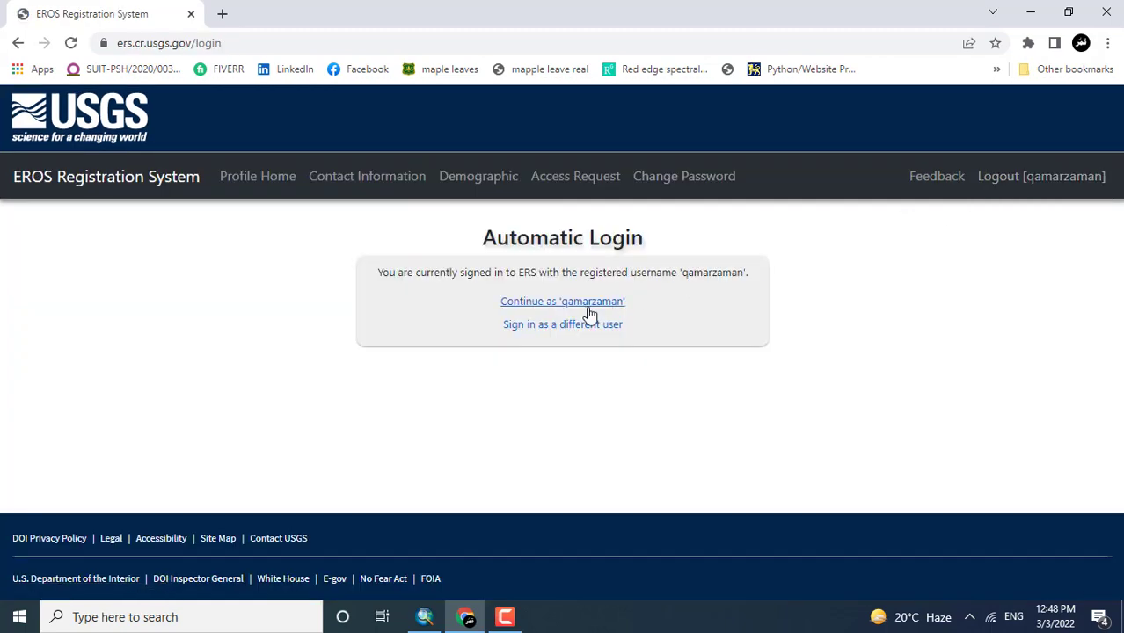
Enter EarthExplorer as the signed-in user and browse the Geocoder and KML/Shapefile Upload options
left_click(577, 304)
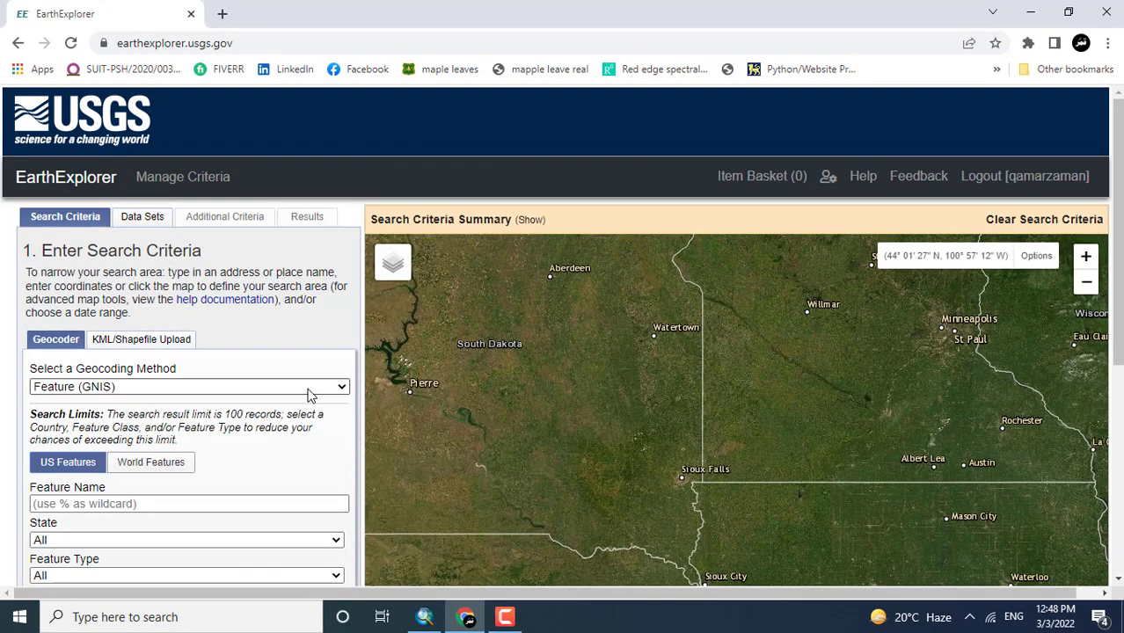
left_click(157, 345)
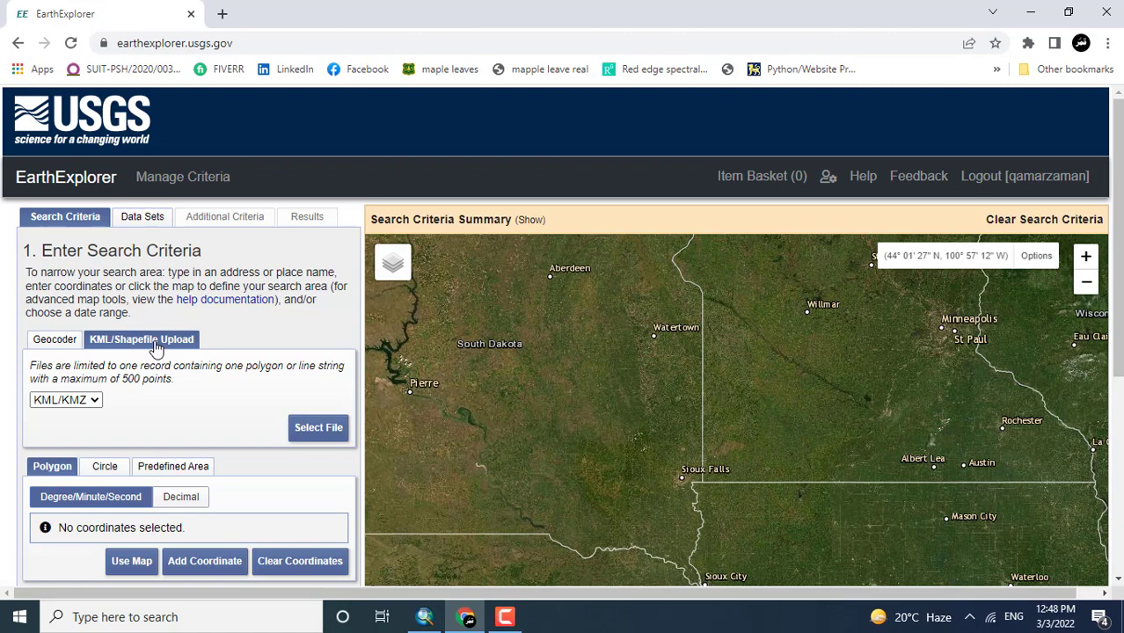
left_click(70, 345)
left_click_drag(1117, 277, 1100, 337)
left_click(182, 262)
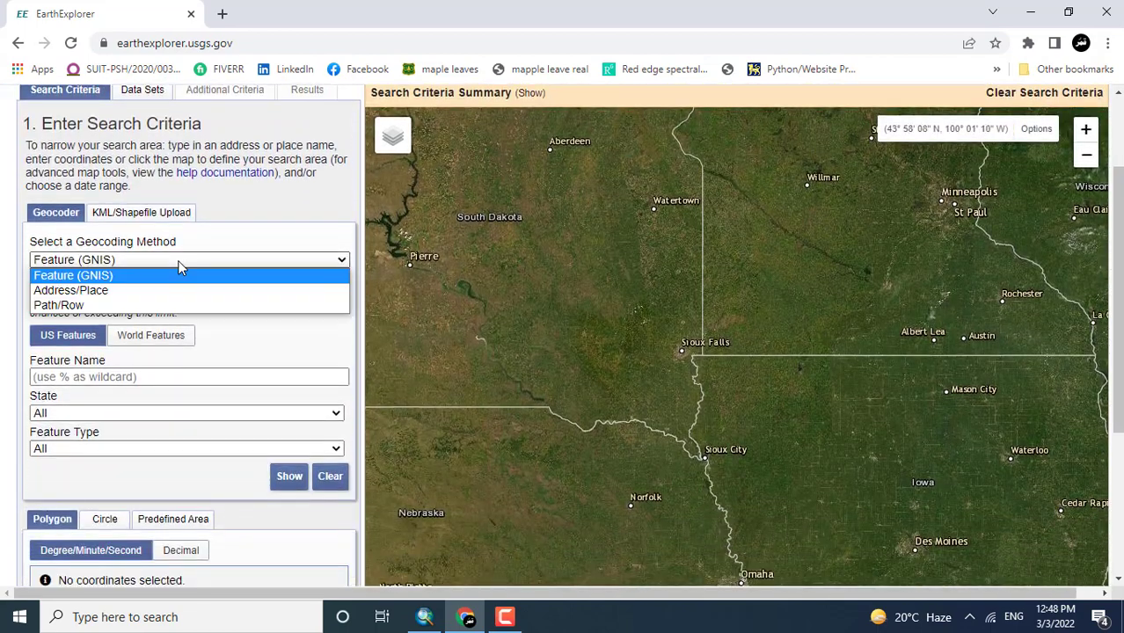
left_click(153, 219)
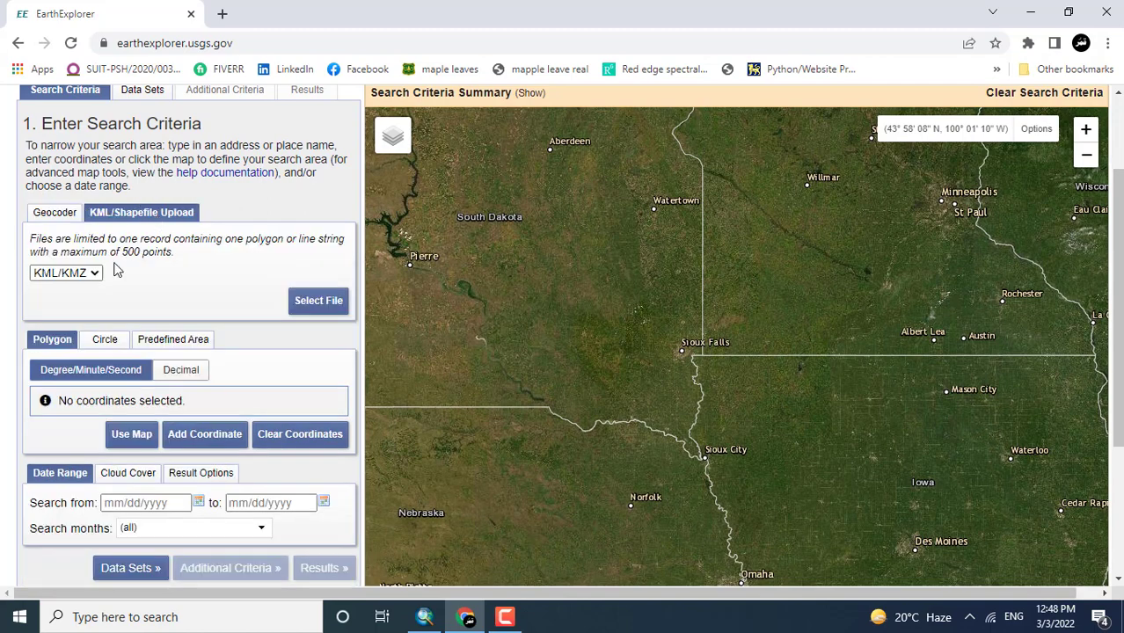
left_click(90, 278)
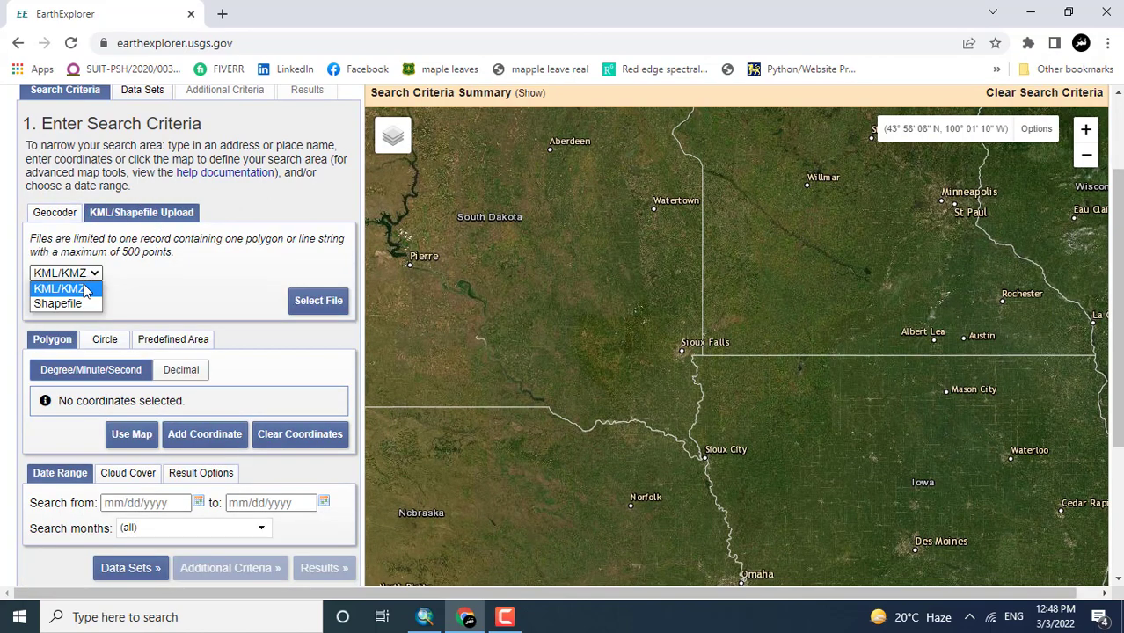
left_click(85, 291)
Review the Circle and Predefined Area options, then return to Polygon mode
left_click(57, 342)
left_click(104, 341)
left_click(172, 343)
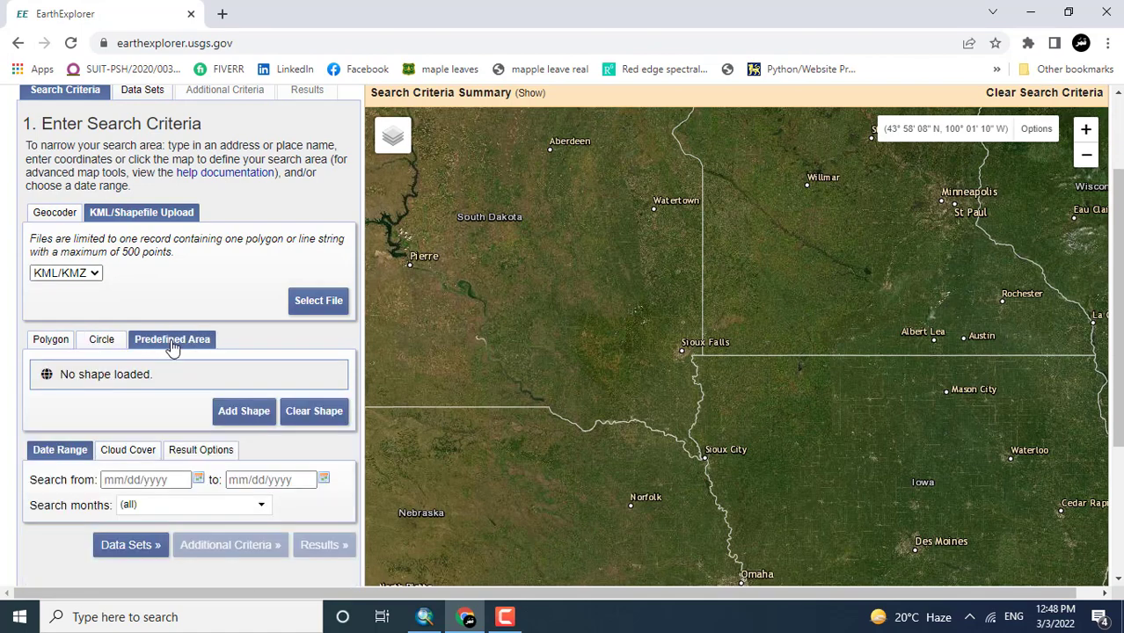
left_click(56, 343)
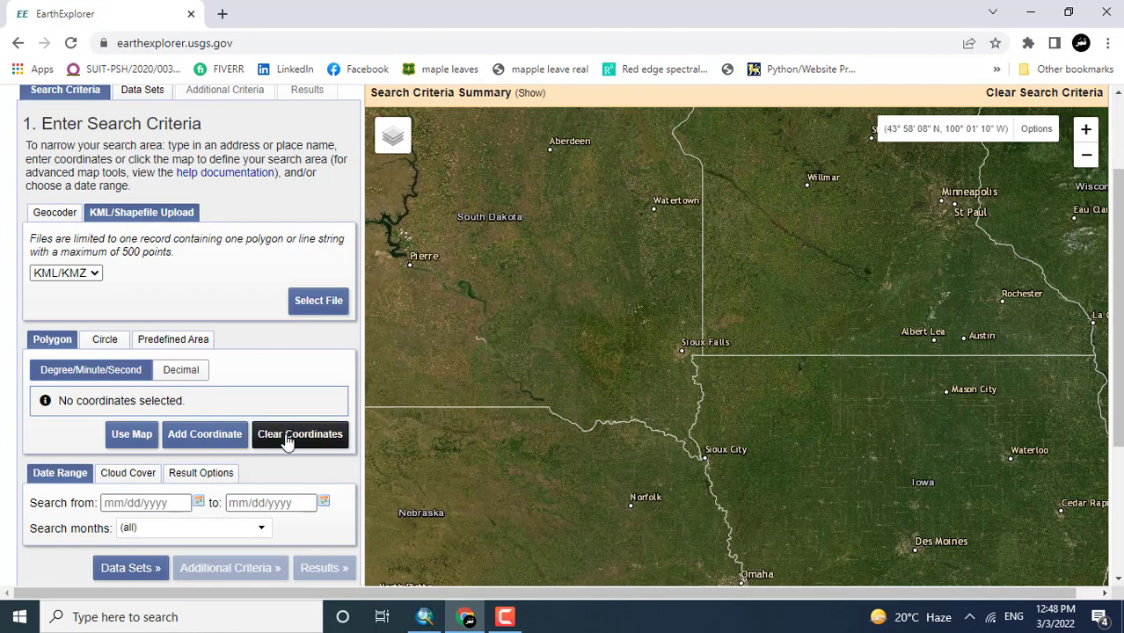
Place four trial polygon corners over South Dakota, then clear all search criteria
left_click(622, 328)
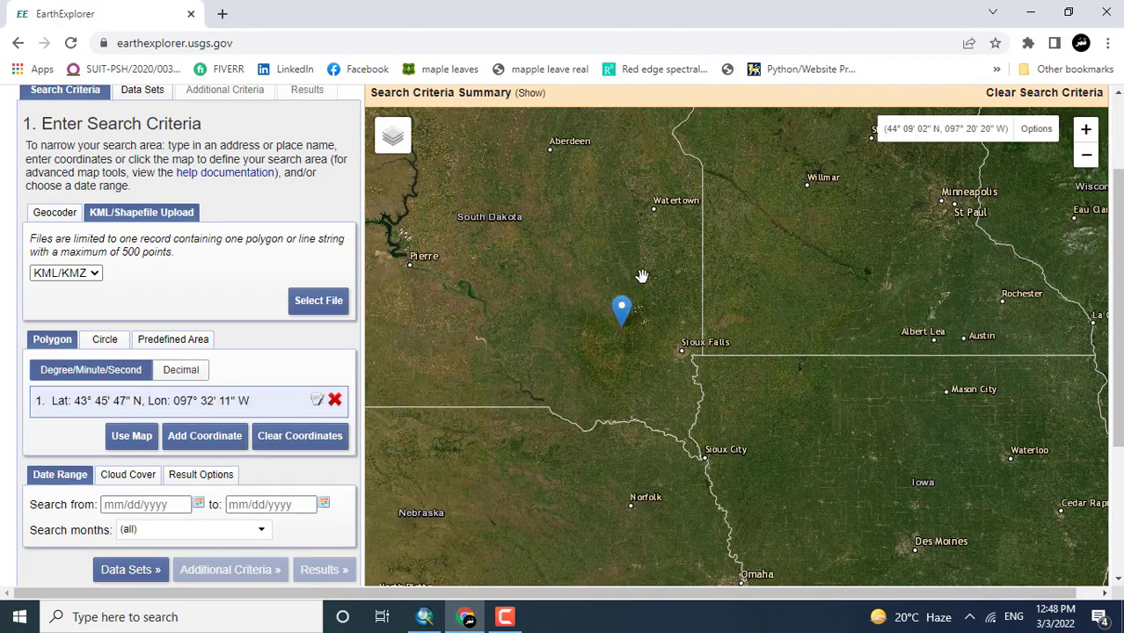
left_click(647, 273)
left_click_drag(796, 314, 805, 324)
left_click(806, 324)
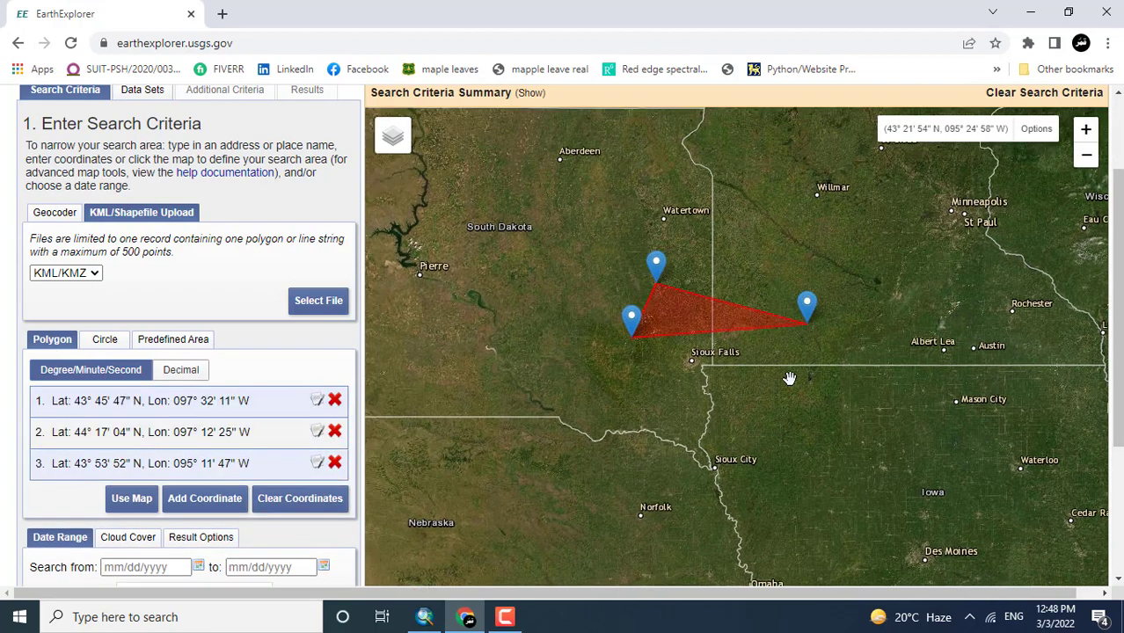
left_click(687, 423)
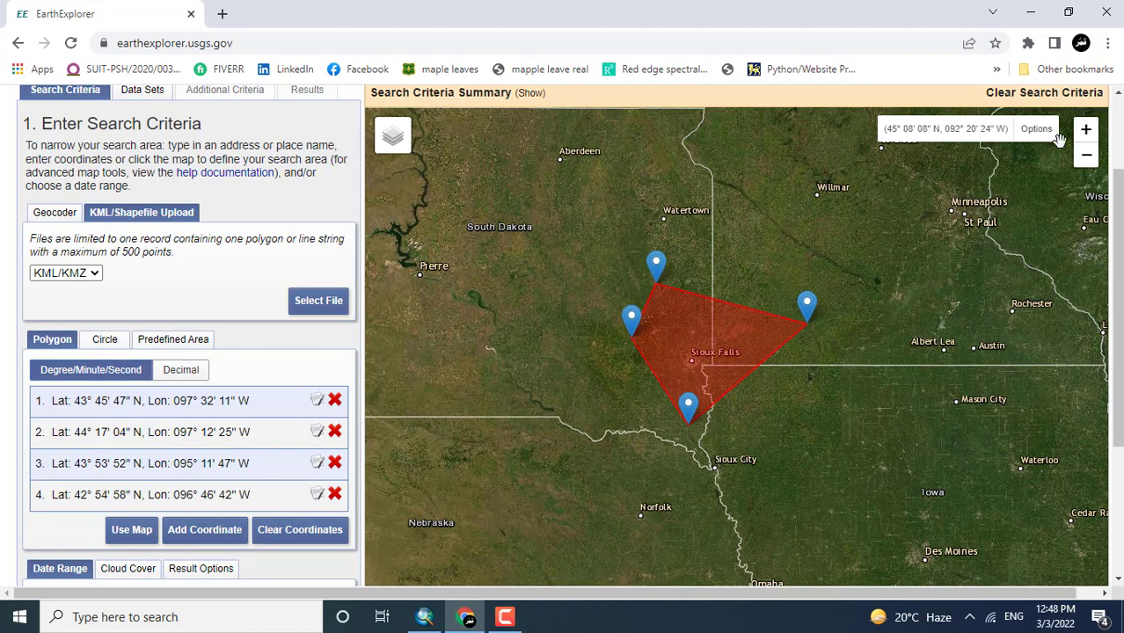
left_click(1046, 93)
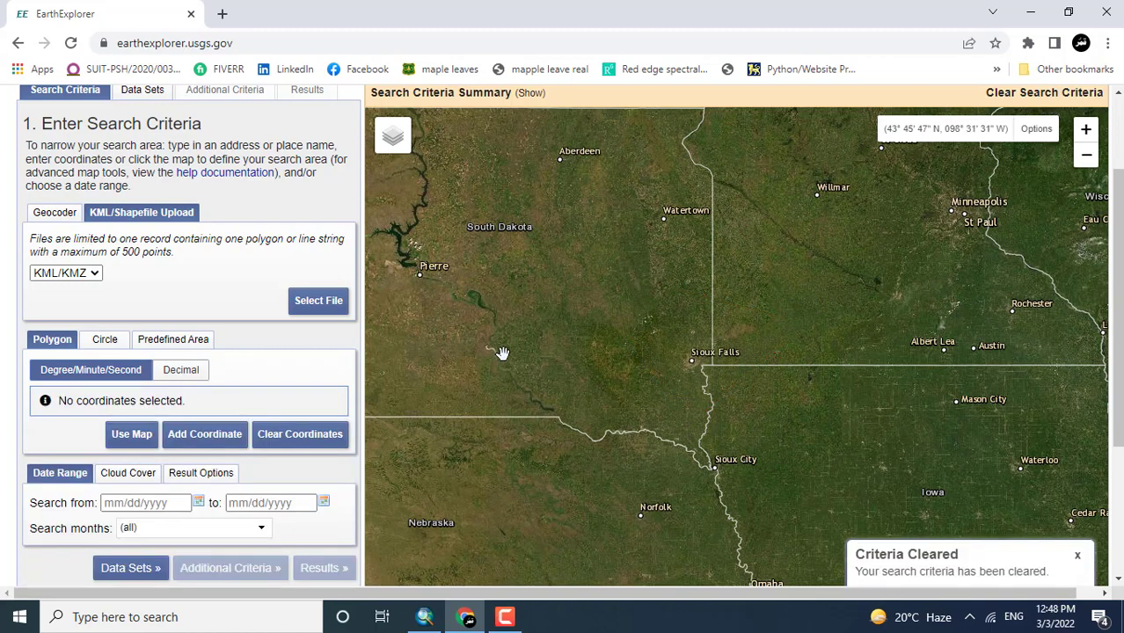
Upload Ankara_Gen.zip from the Desktop as a Shapefile to define the Ankara search polygon
left_click(77, 274)
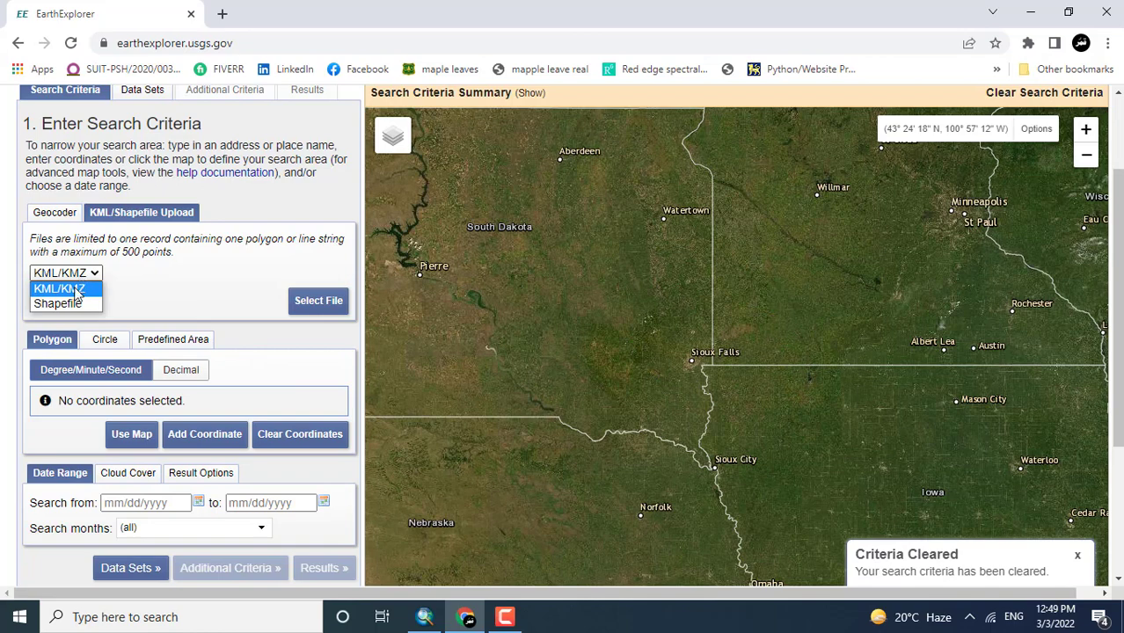
left_click(72, 304)
left_click(318, 299)
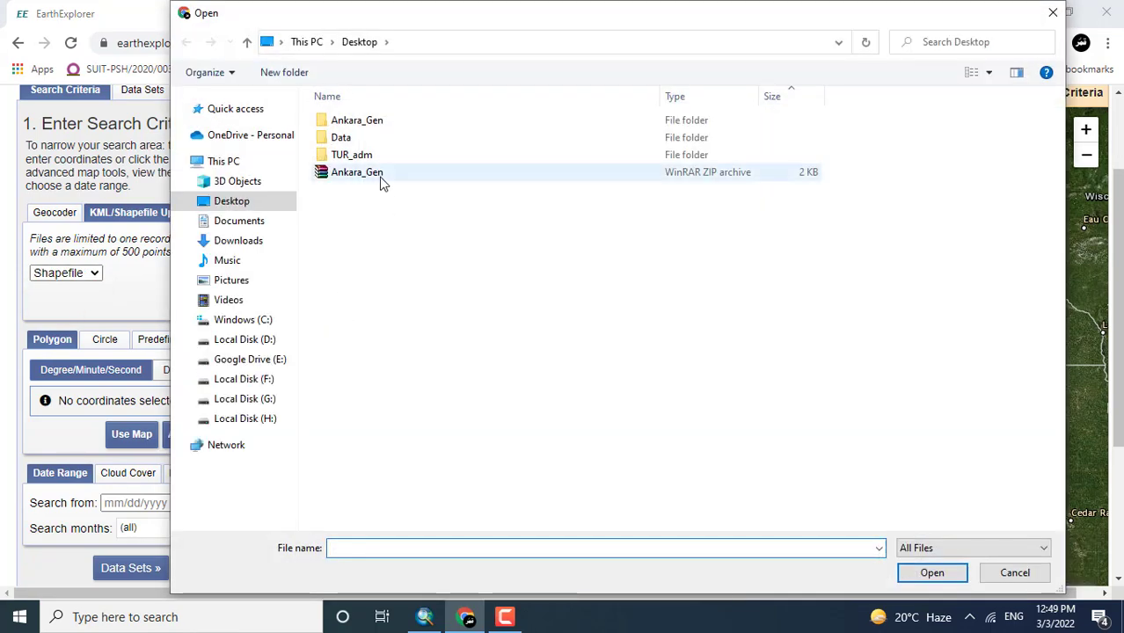
double_click(379, 177)
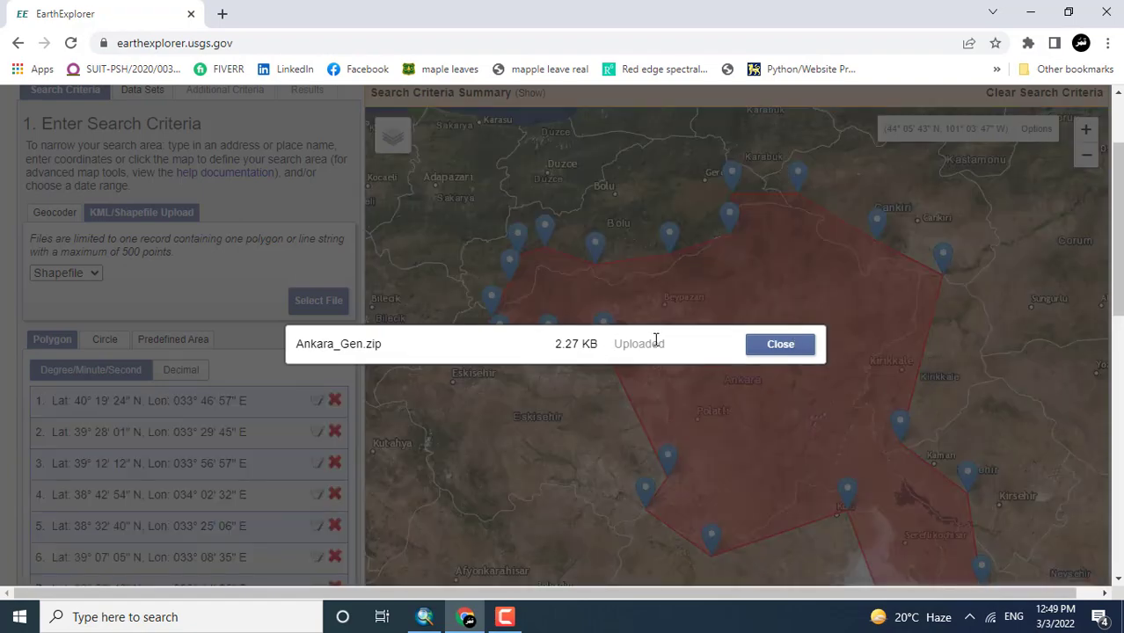
left_click(785, 348)
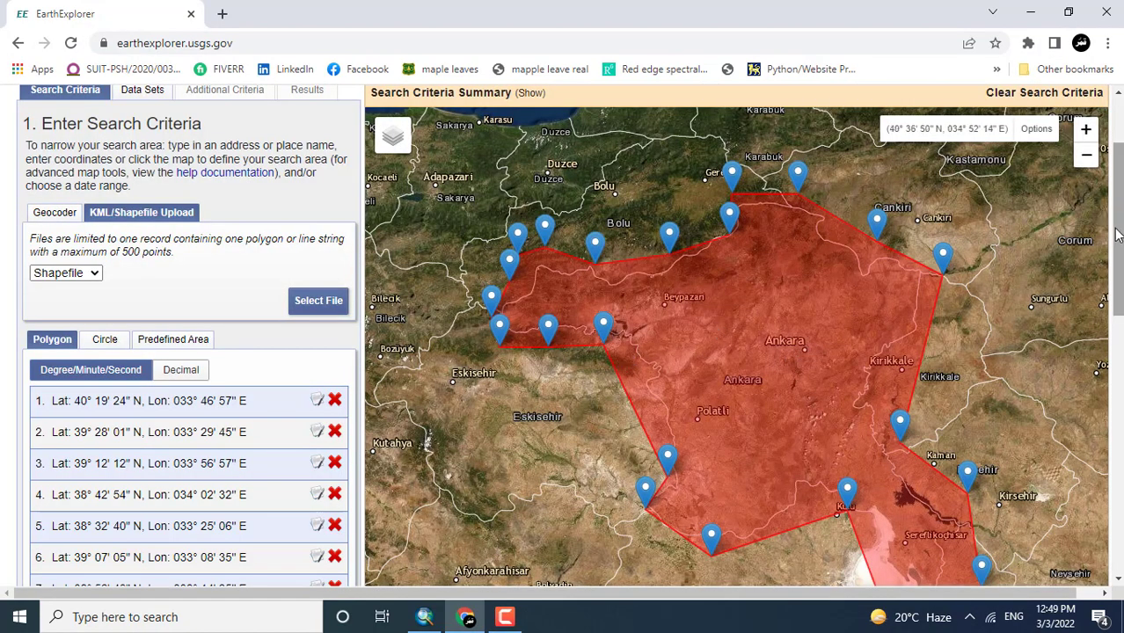
scroll(1116, 234, "down", 2)
scroll(1117, 235, "up", 3)
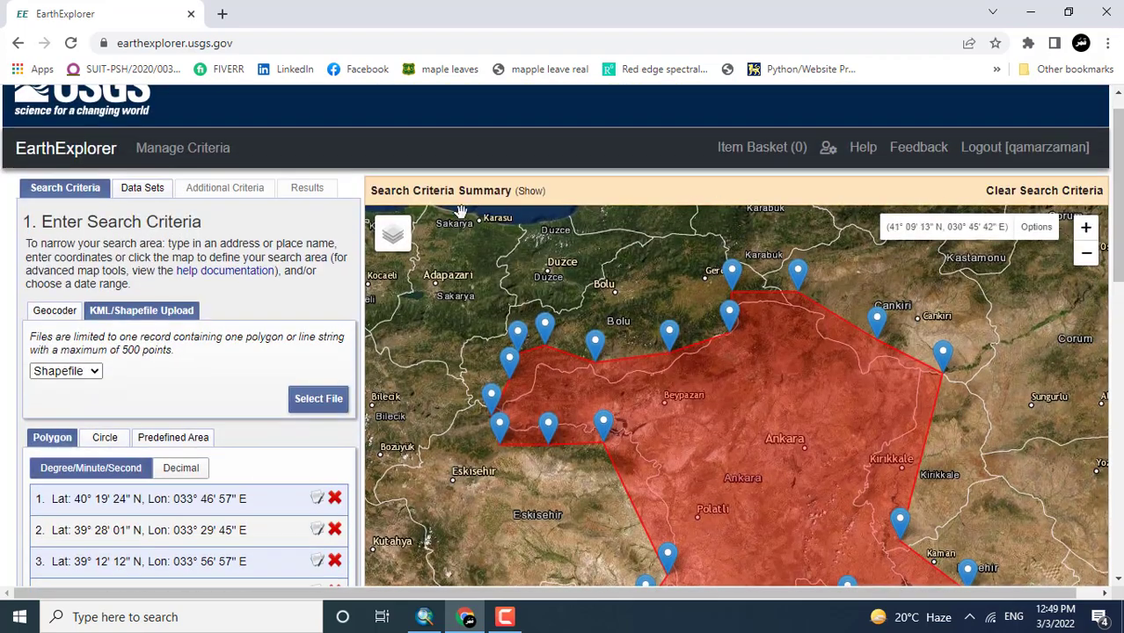
Select SRTM 1 Arc-Second Global under Digital Elevation > SRTM and list its 11 results
left_click(142, 190)
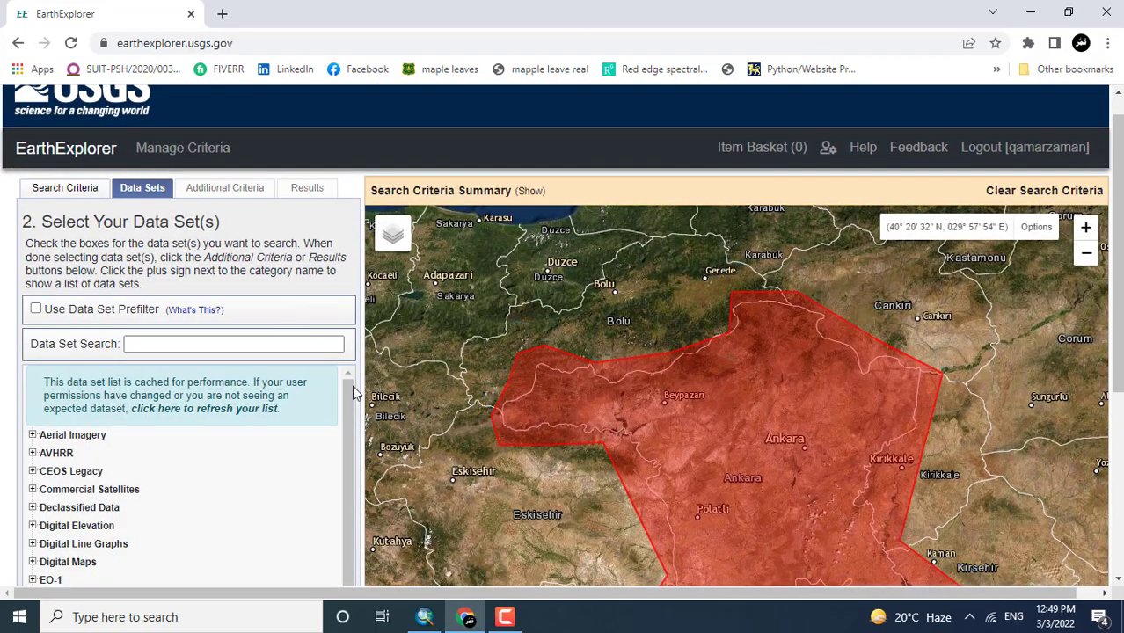
scroll(352, 392, "down", 1)
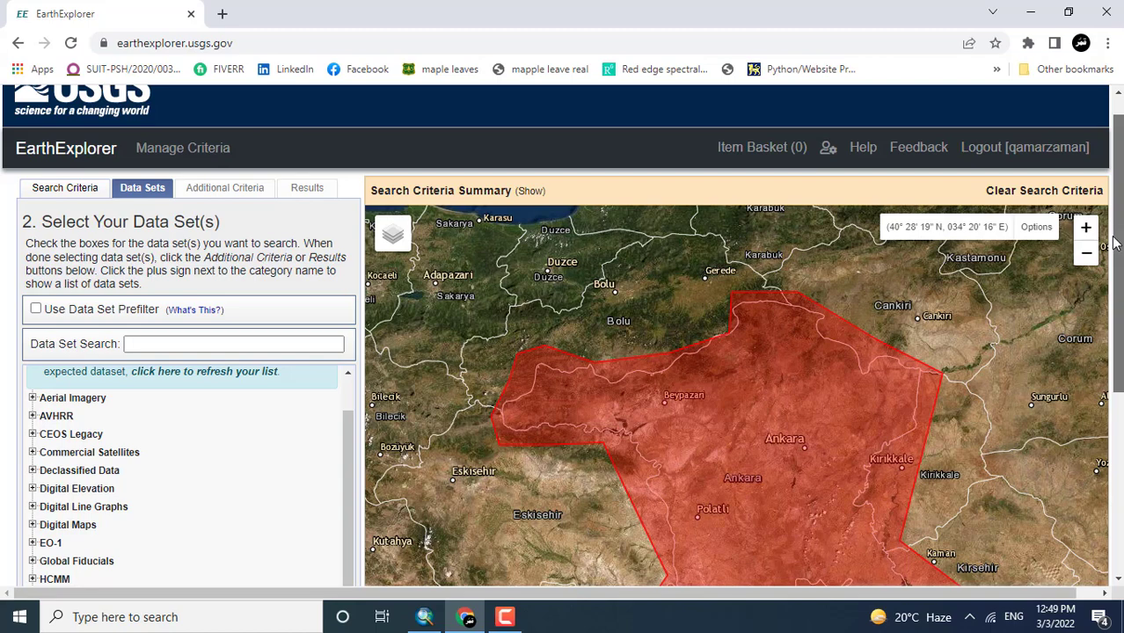
scroll(1115, 243, "down", 2)
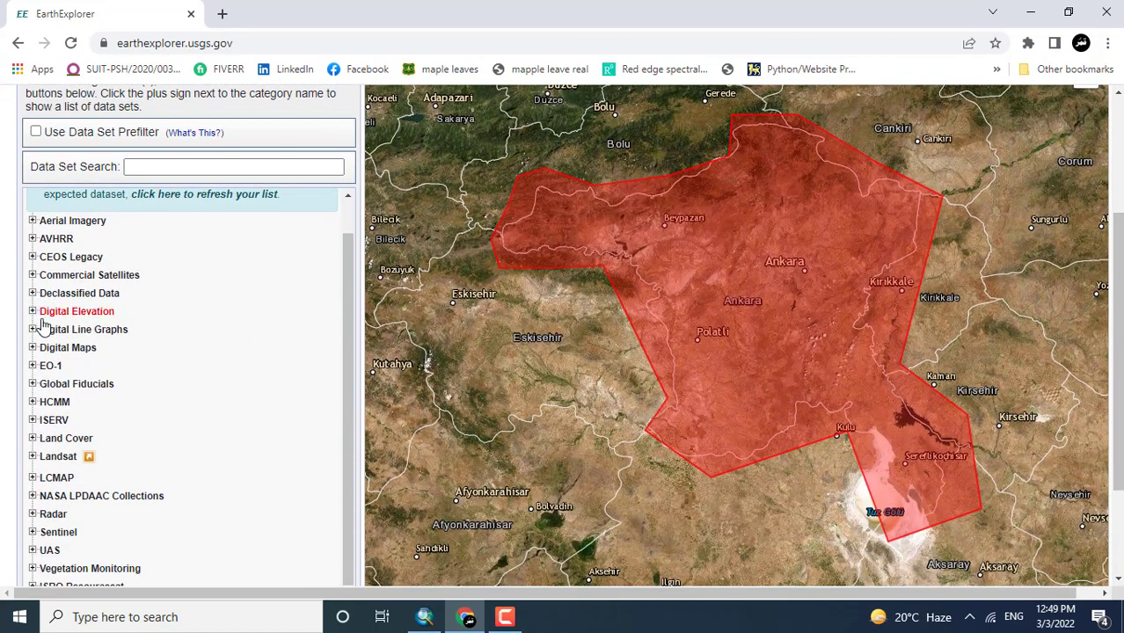
left_click(32, 313)
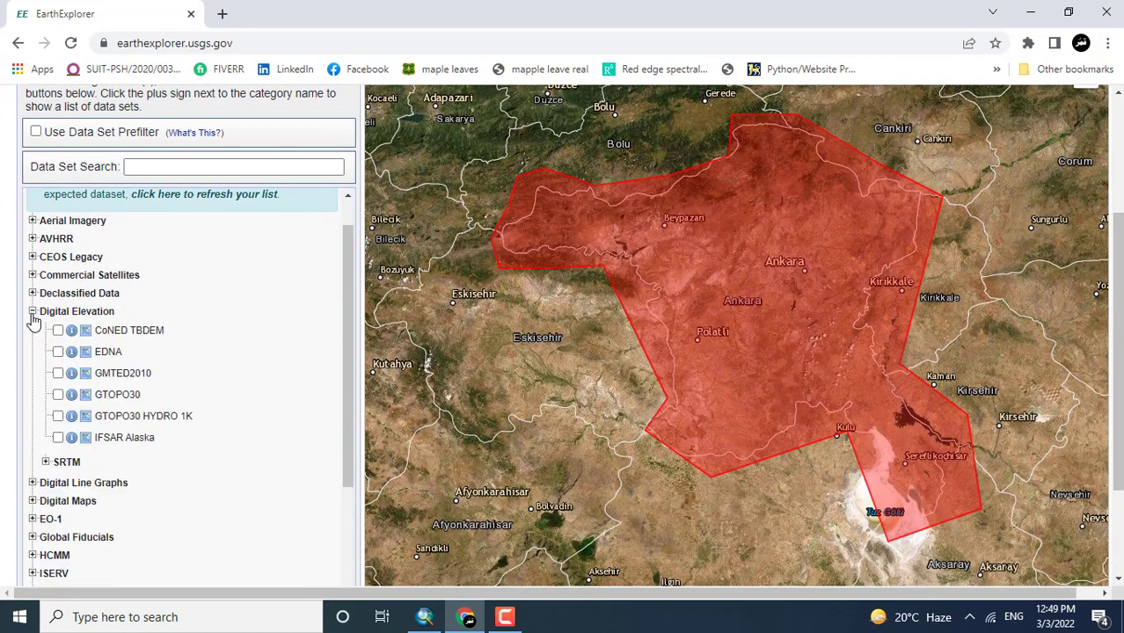
left_click(45, 462)
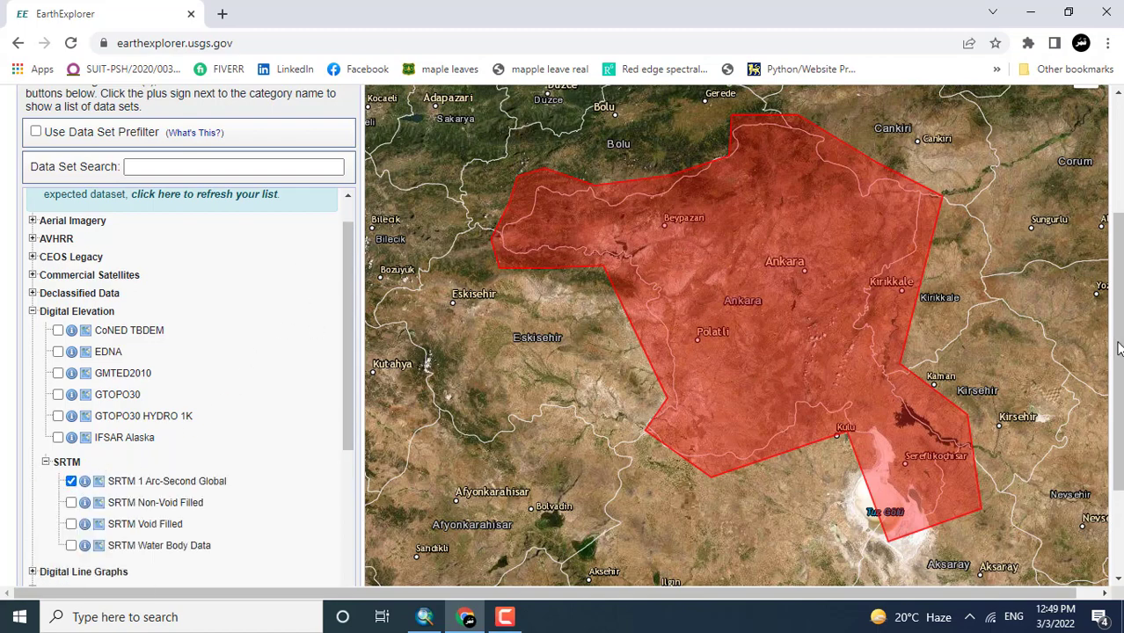
left_click_drag(1117, 349, 1118, 430)
left_click(321, 475)
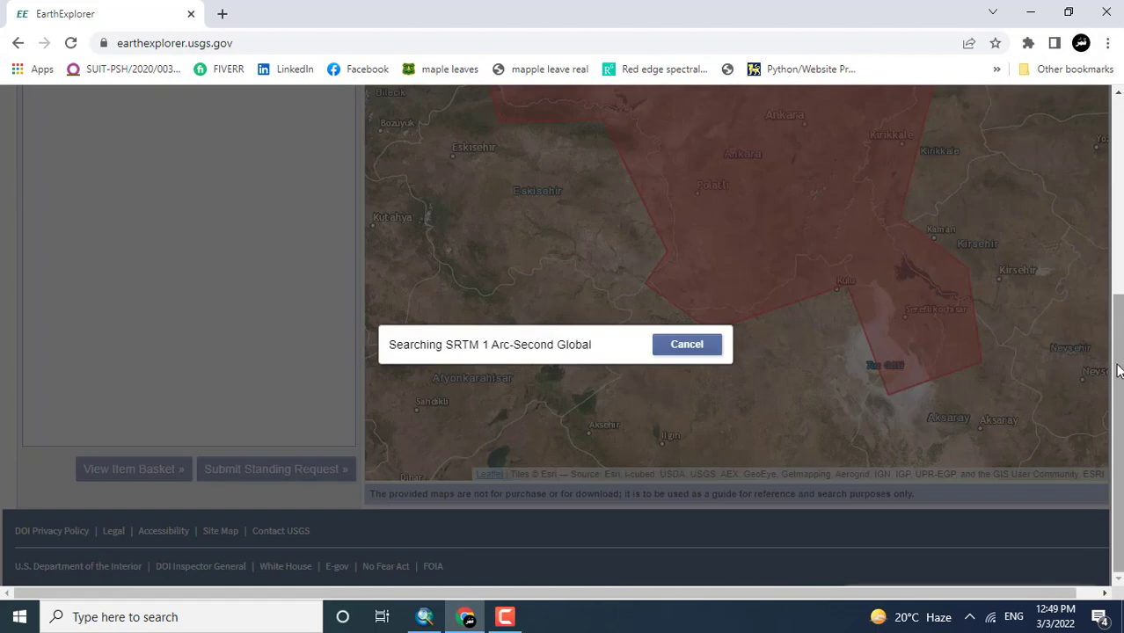
scroll(1118, 370, "up", 2)
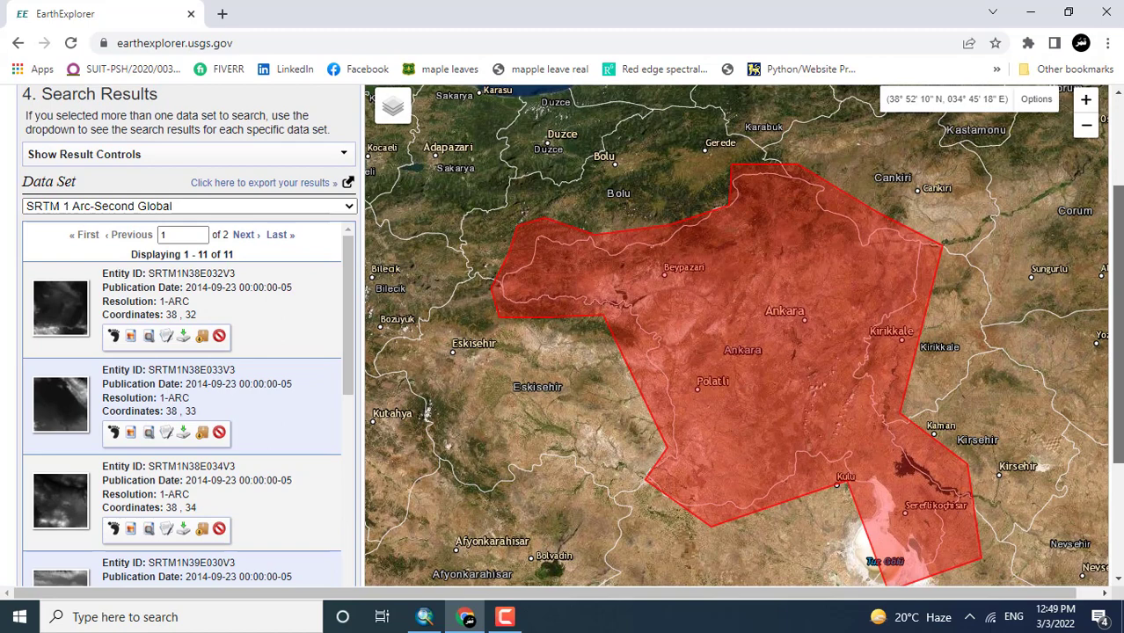
Show footprints for the first result tiles, including N39E030, N39E031 and N39E032
scroll(1117, 370, "down", 1)
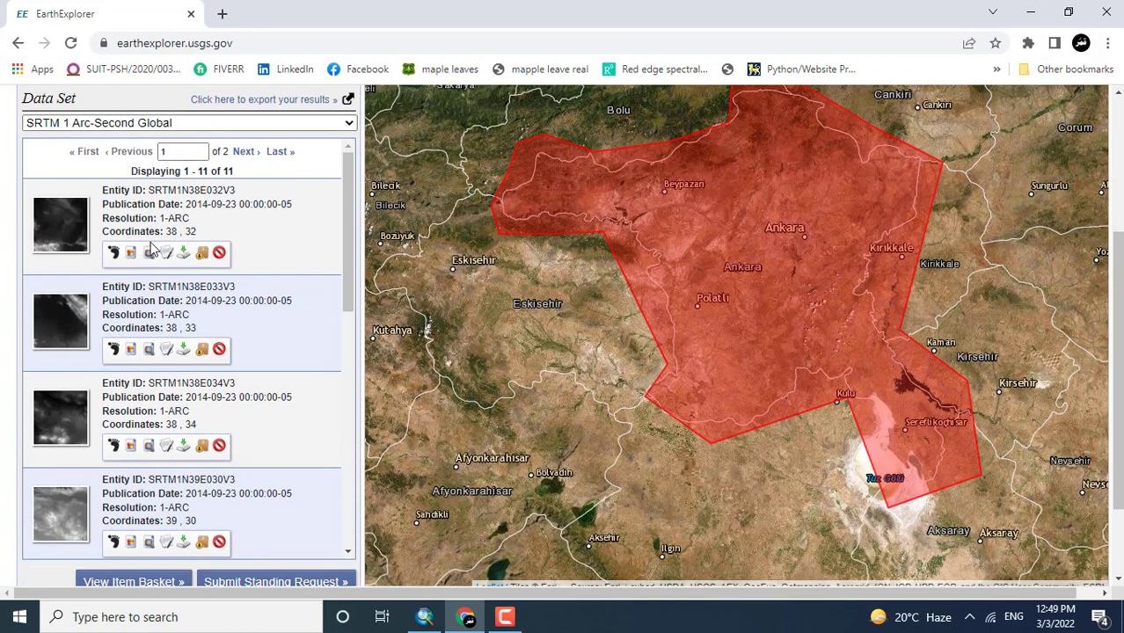
left_click(112, 254)
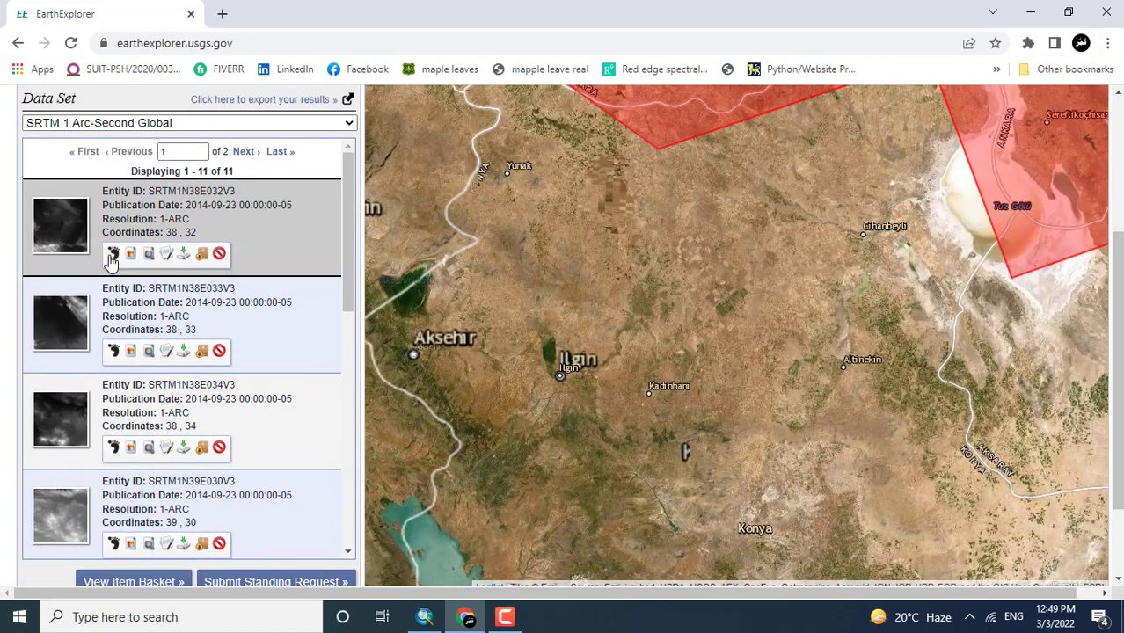
left_click(113, 350)
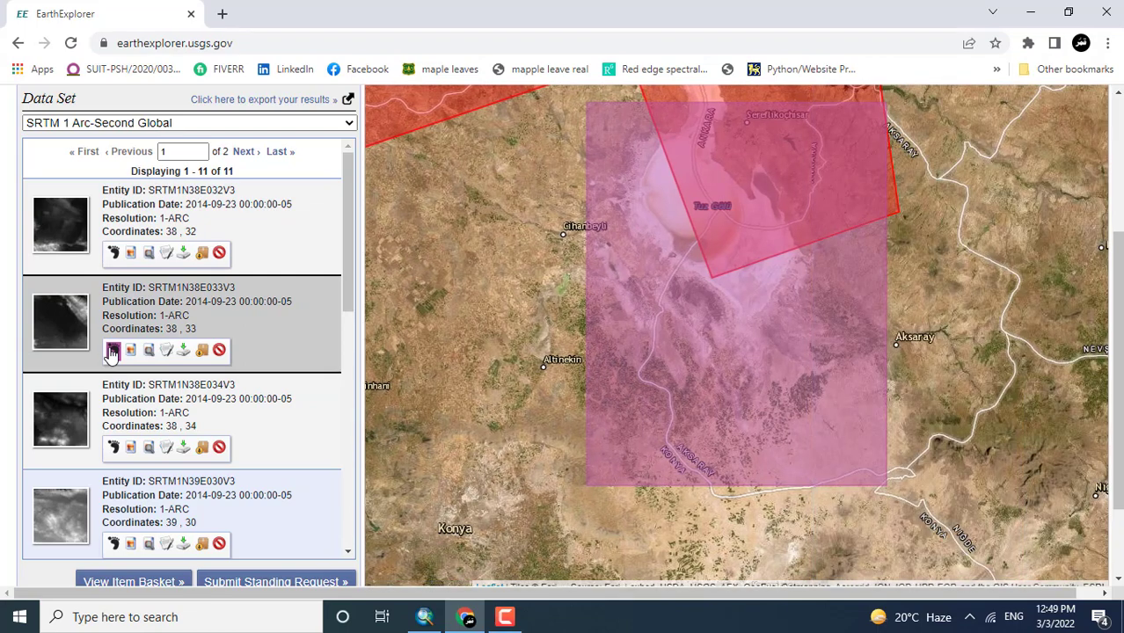
left_click(113, 448)
left_click(112, 448)
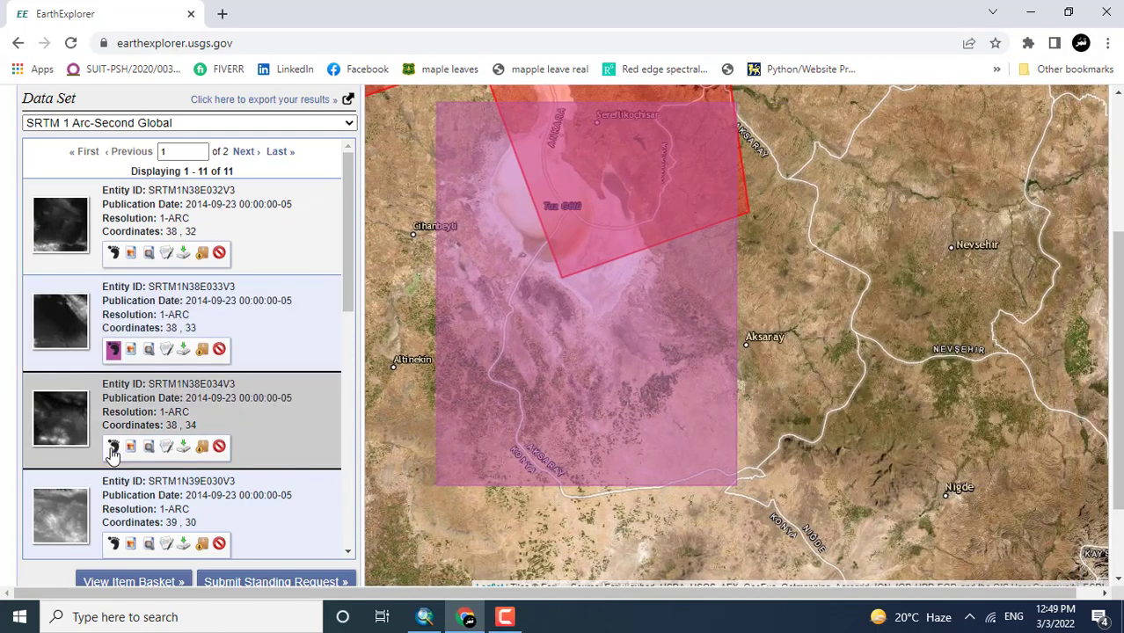
left_click(113, 544)
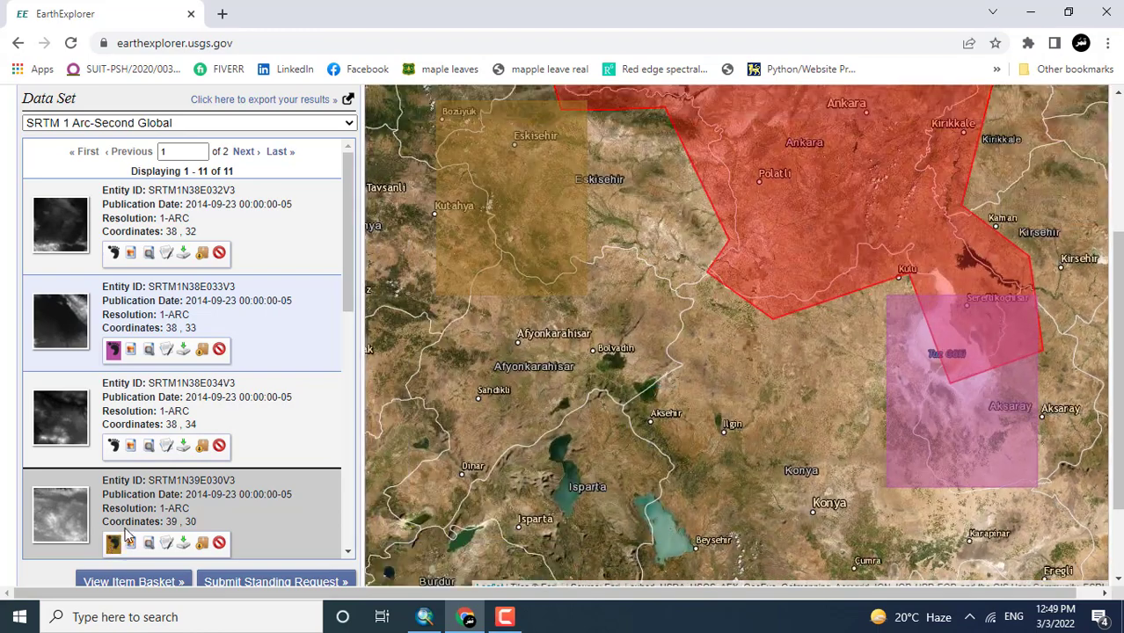
scroll(349, 300, "down", 3)
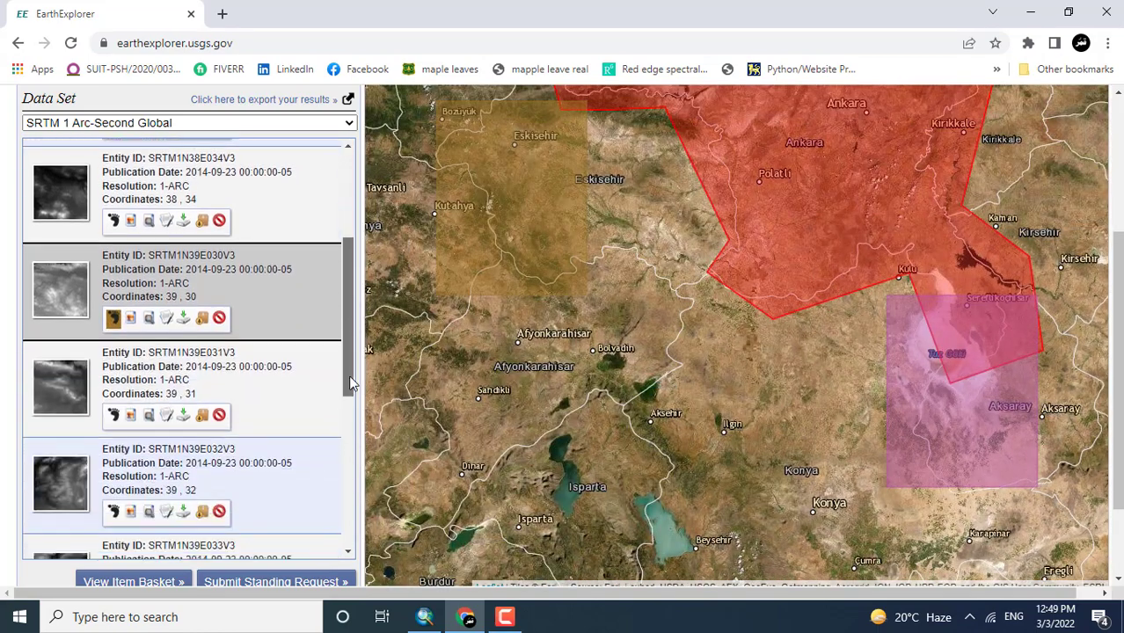
left_click(114, 415)
left_click(114, 512)
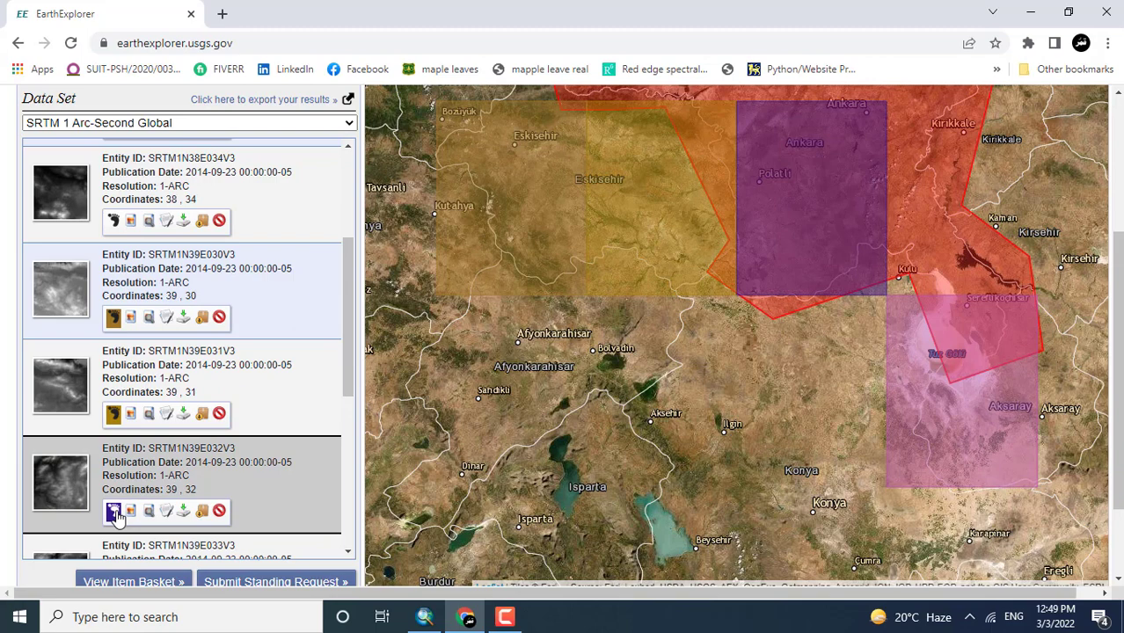
Show footprints for N40E030, N40E031, N40E032 and N39E033, zooming the map out one level
left_click_drag(348, 395, 350, 470)
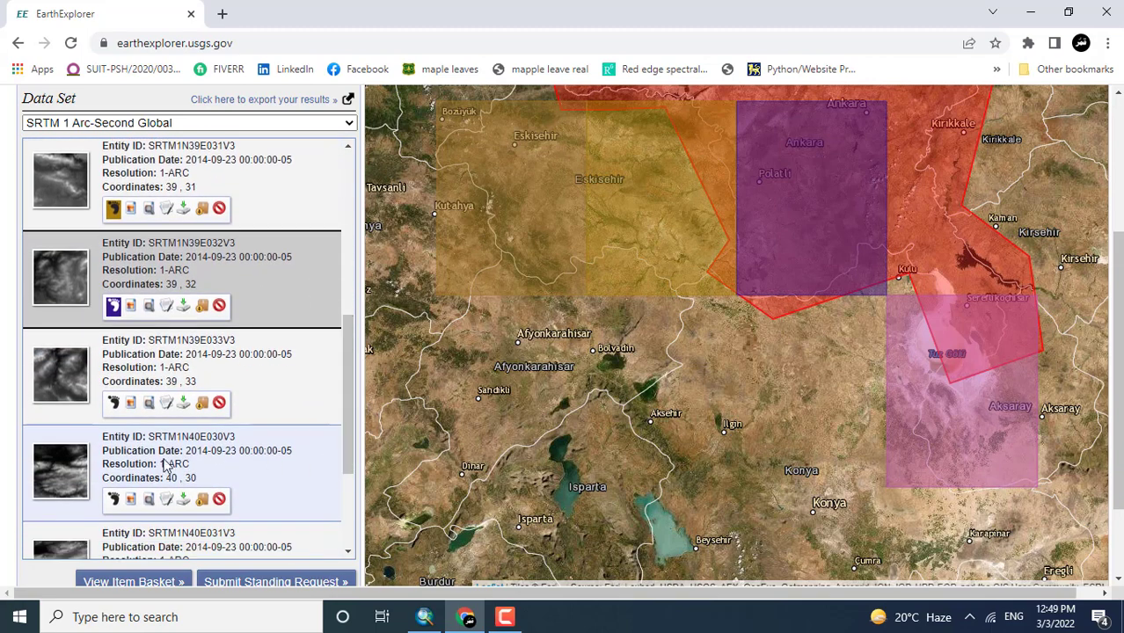
left_click(113, 497)
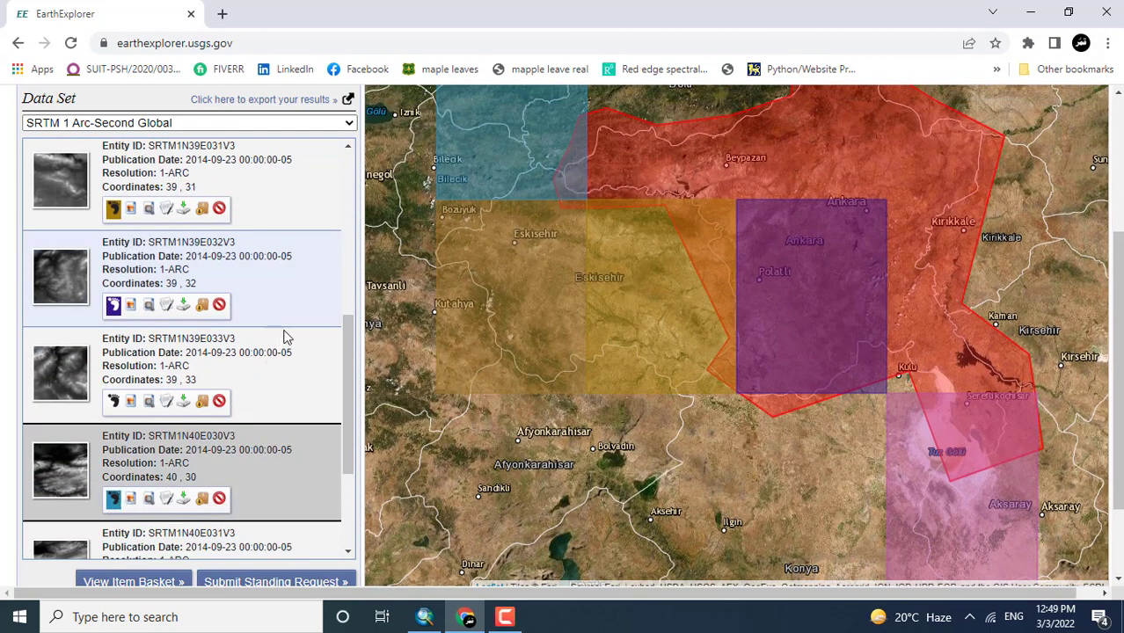
left_click_drag(344, 384, 351, 457)
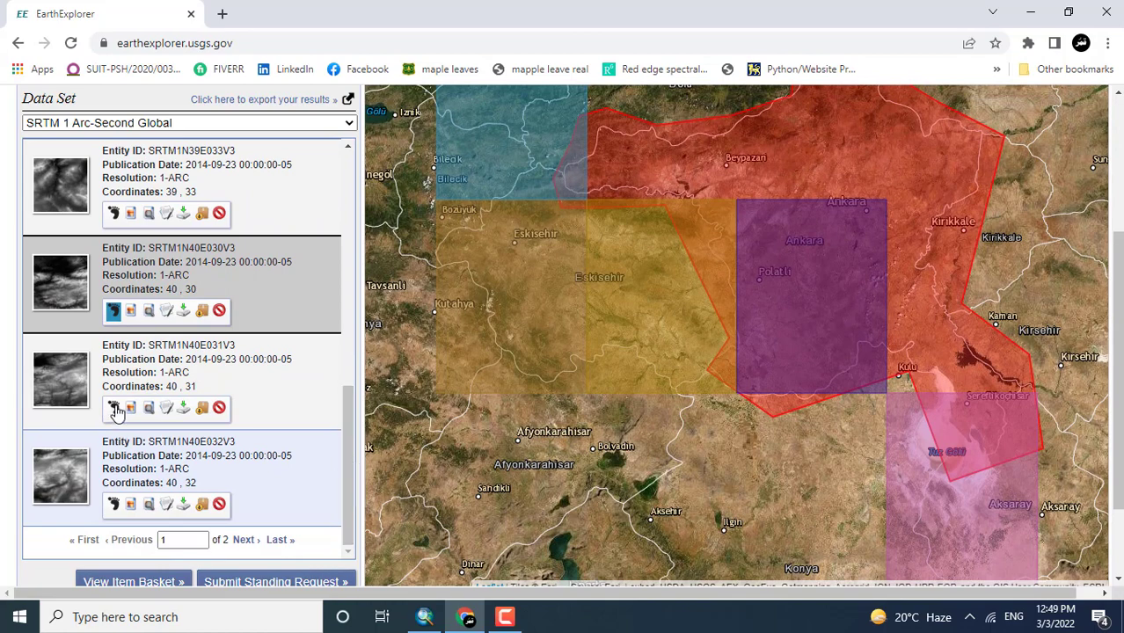
left_click(113, 408)
left_click(114, 502)
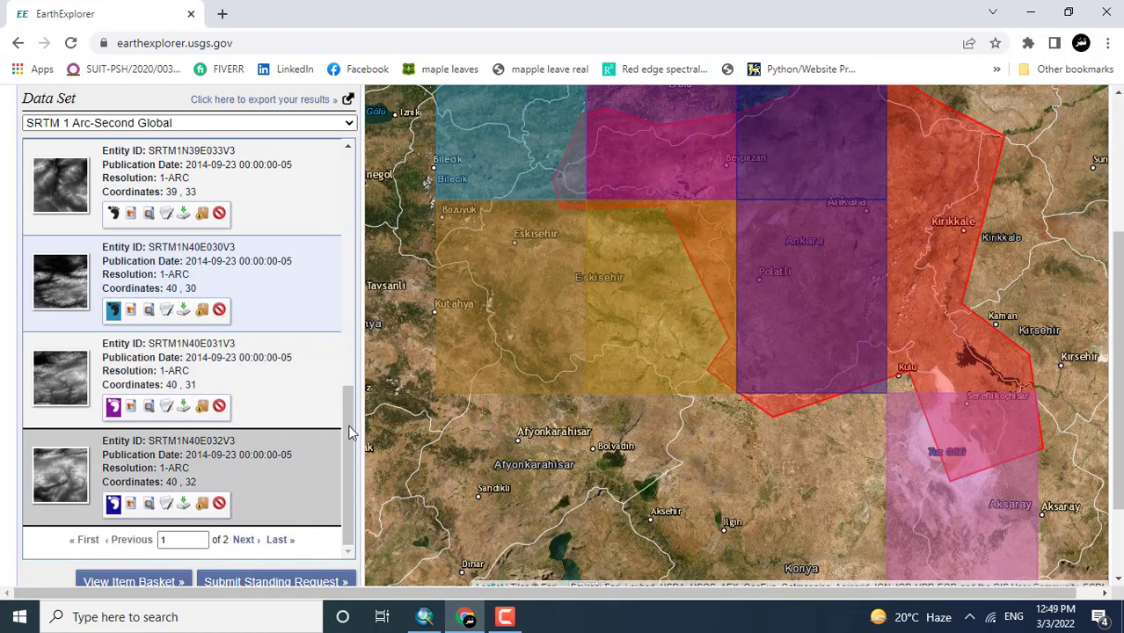
left_click_drag(1118, 397, 1121, 302)
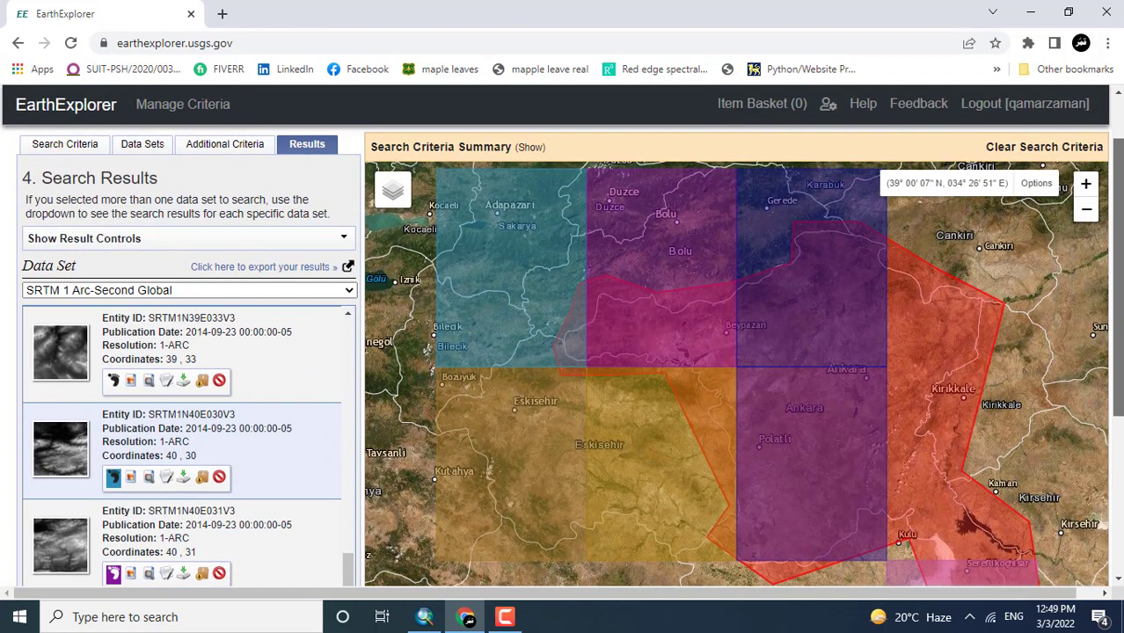
scroll(736, 360, "down", 1)
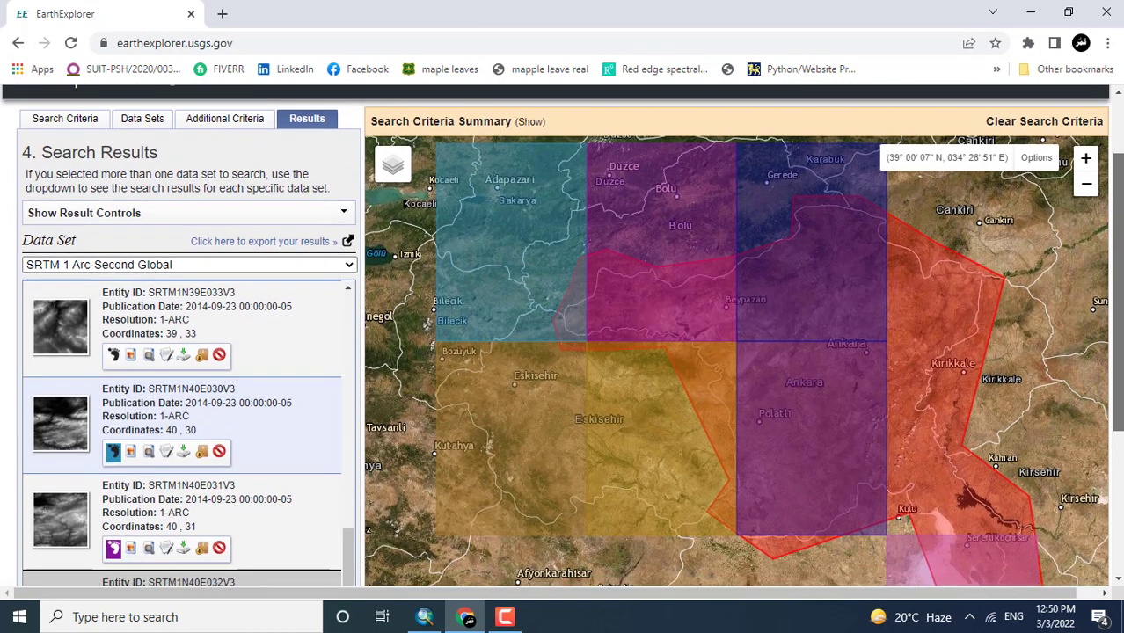
scroll(882, 314, "up", 2)
scroll(882, 314, "down", 1)
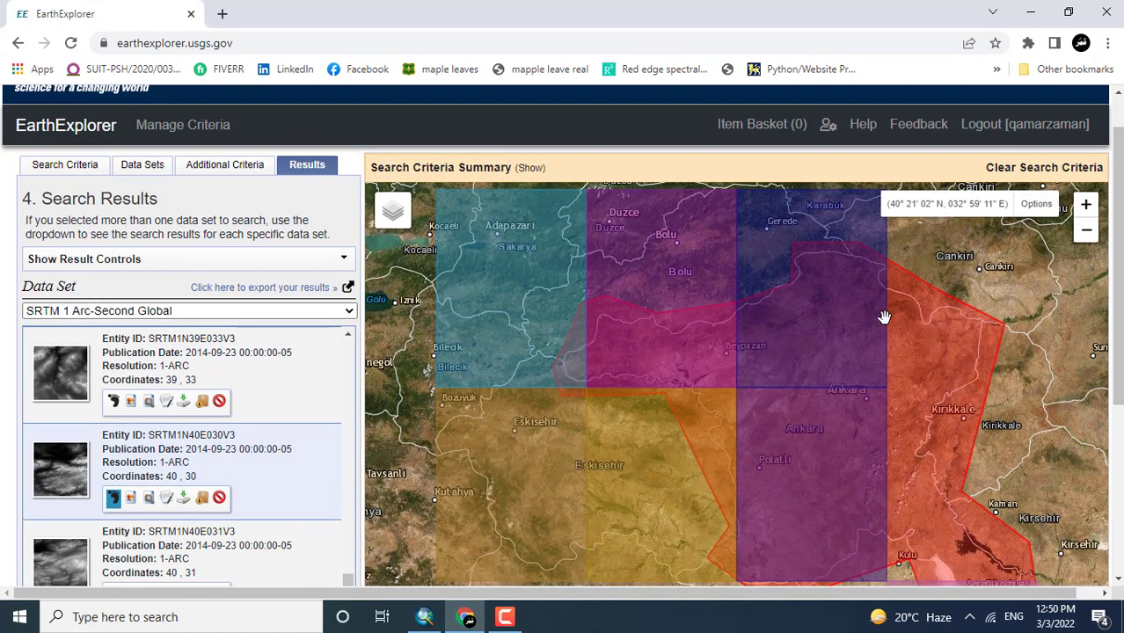
left_click(1086, 231)
scroll(1086, 233, "down", 2)
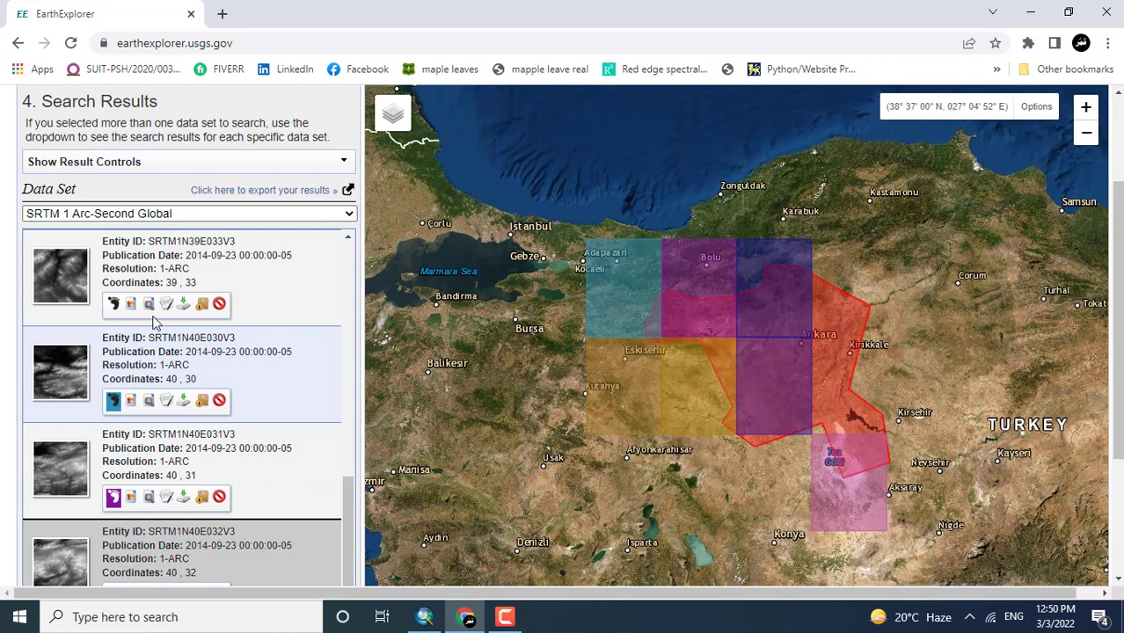
left_click(113, 305)
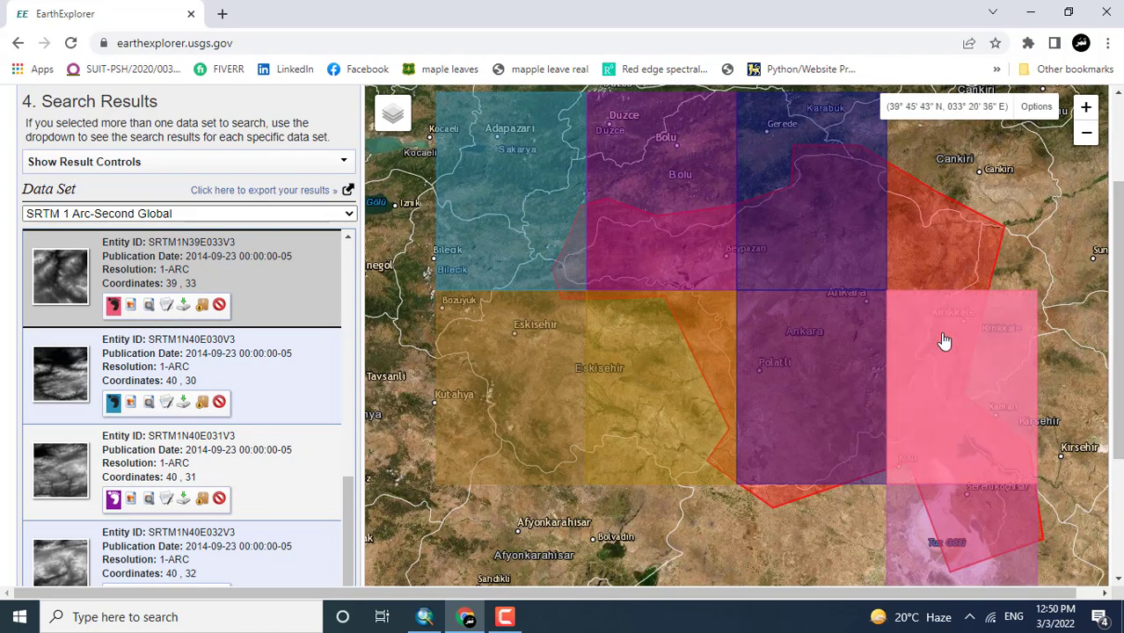
Zoom out to Turkey and show the page-two tile N40E033's footprint
left_click(1085, 132)
left_click(1086, 132)
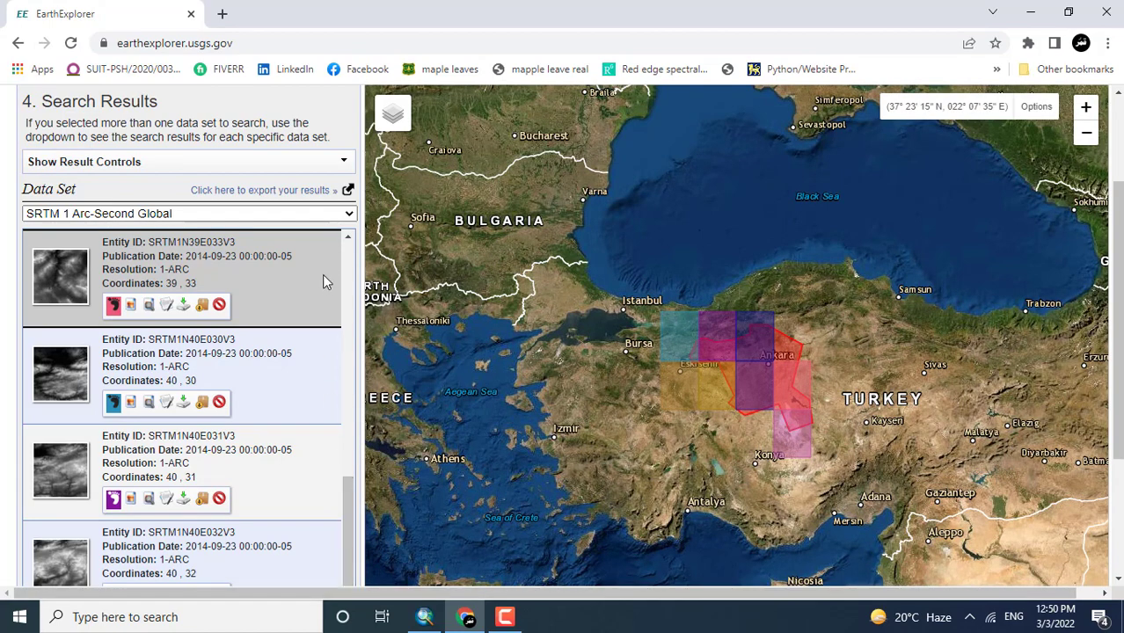
scroll(348, 260, "up", 4)
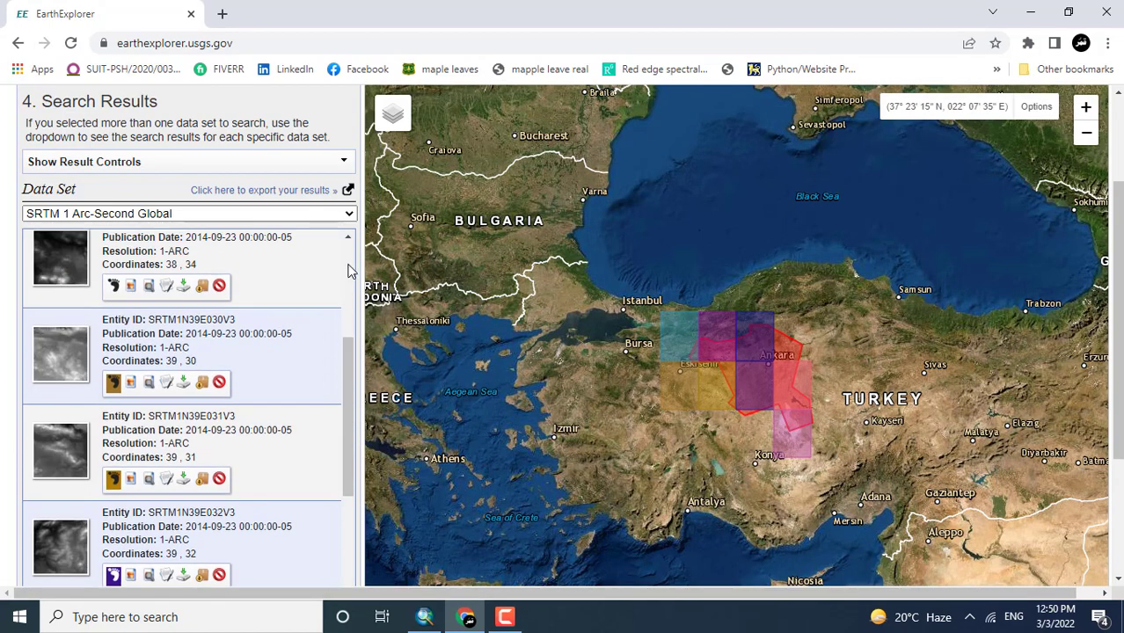
scroll(342, 371, "up", 3)
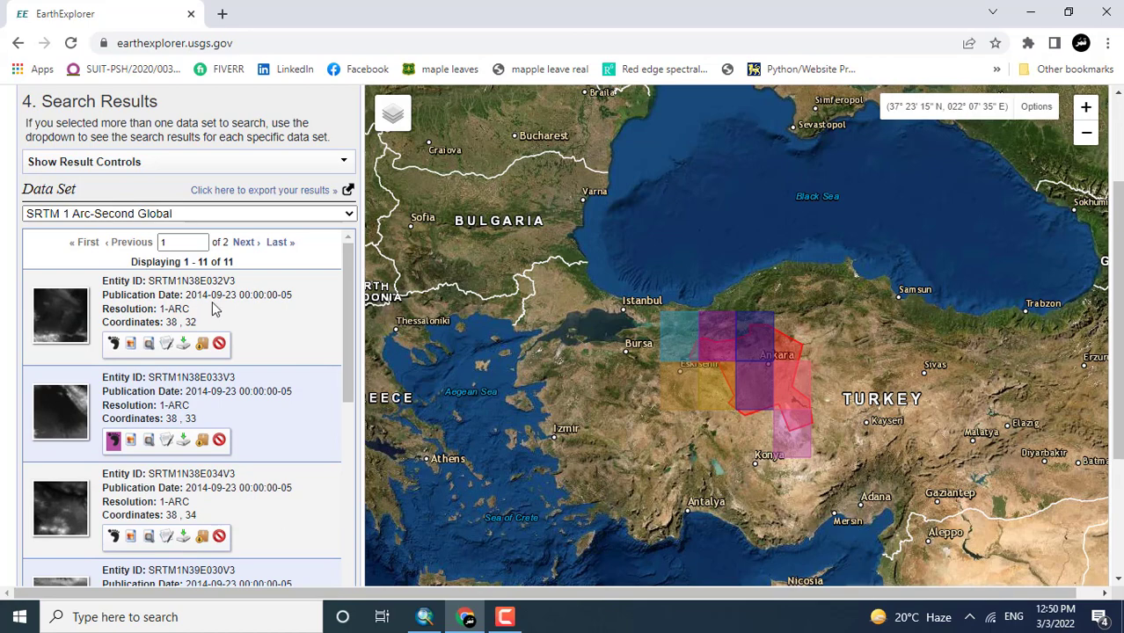
left_click(245, 243)
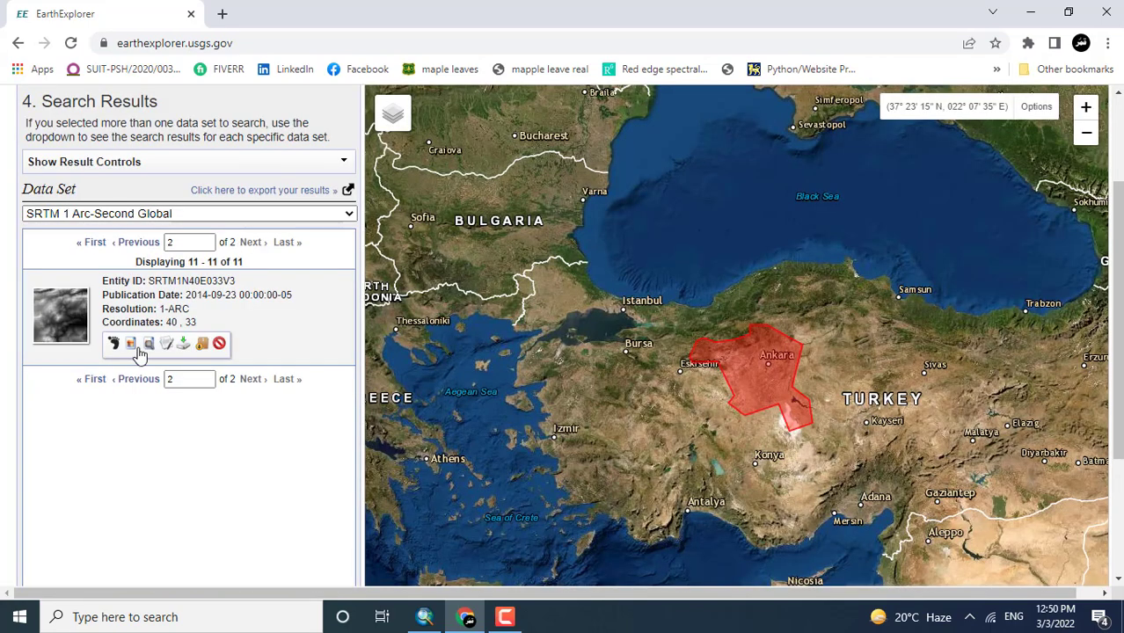
left_click(114, 344)
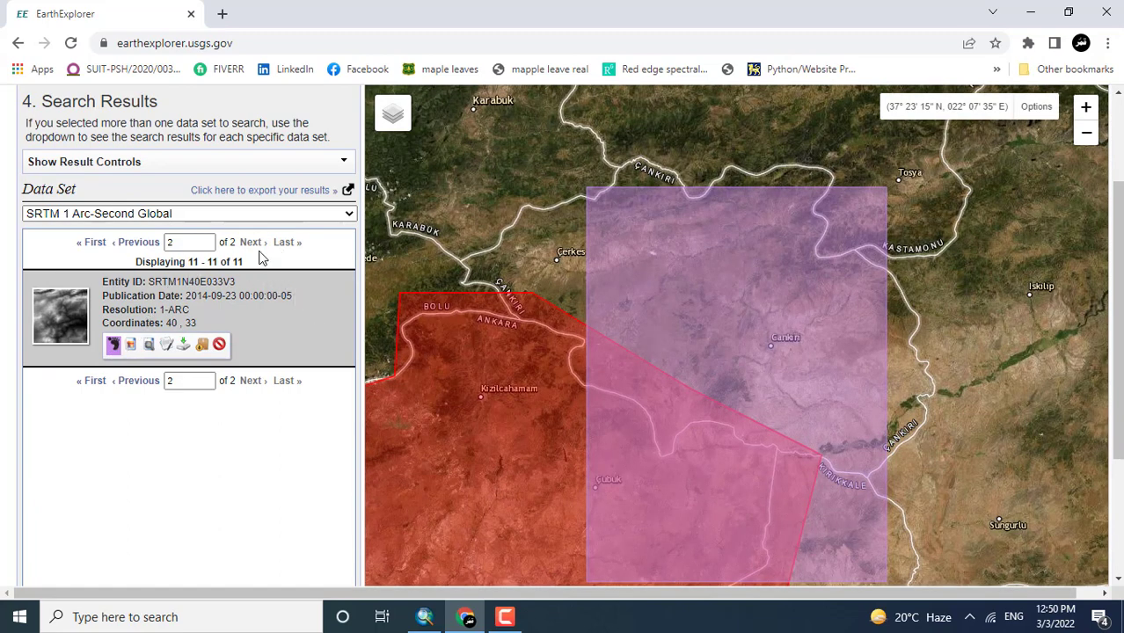
left_click(95, 243)
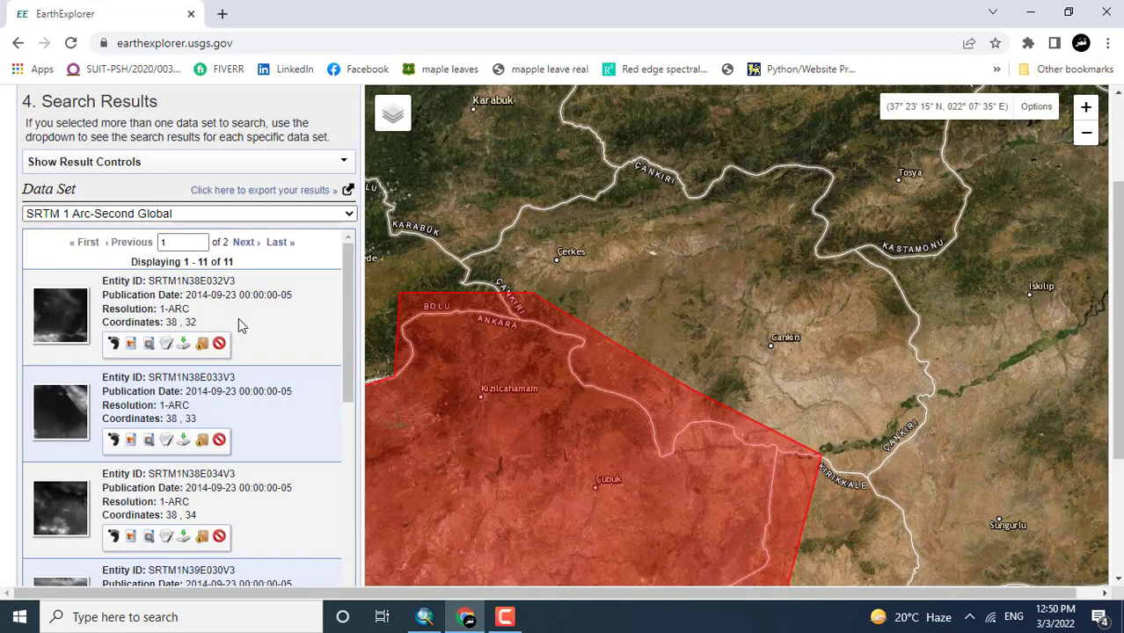
Show footprints for N38E032, N38E033, N38E034, N39E030, N39E031, N40E030 and N40E031
left_click(113, 343)
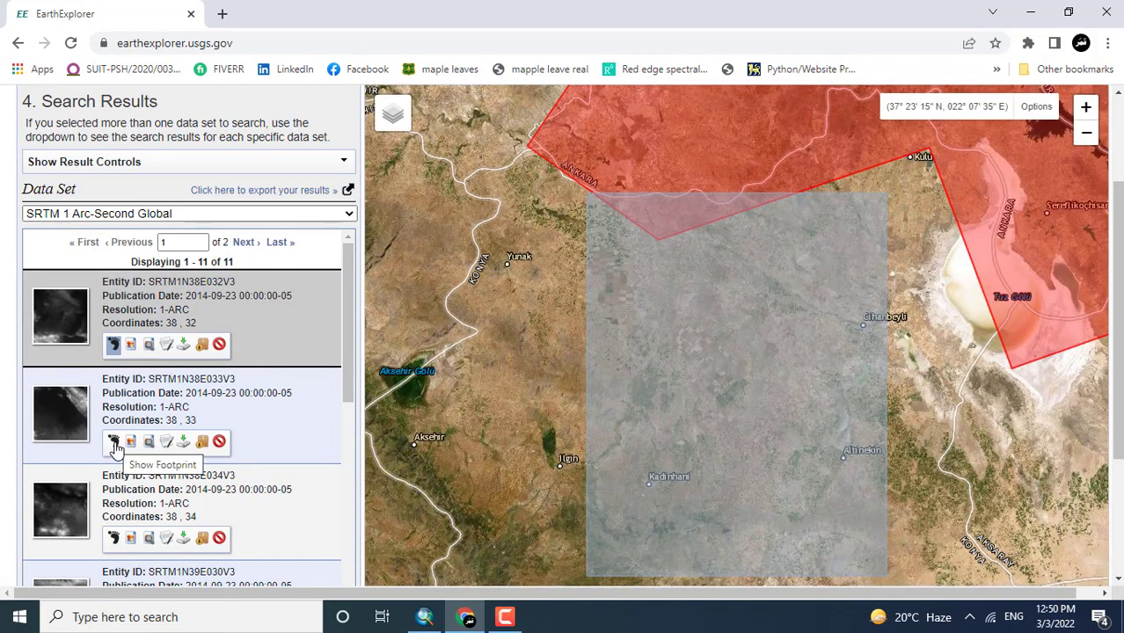
left_click(113, 442)
left_click(112, 538)
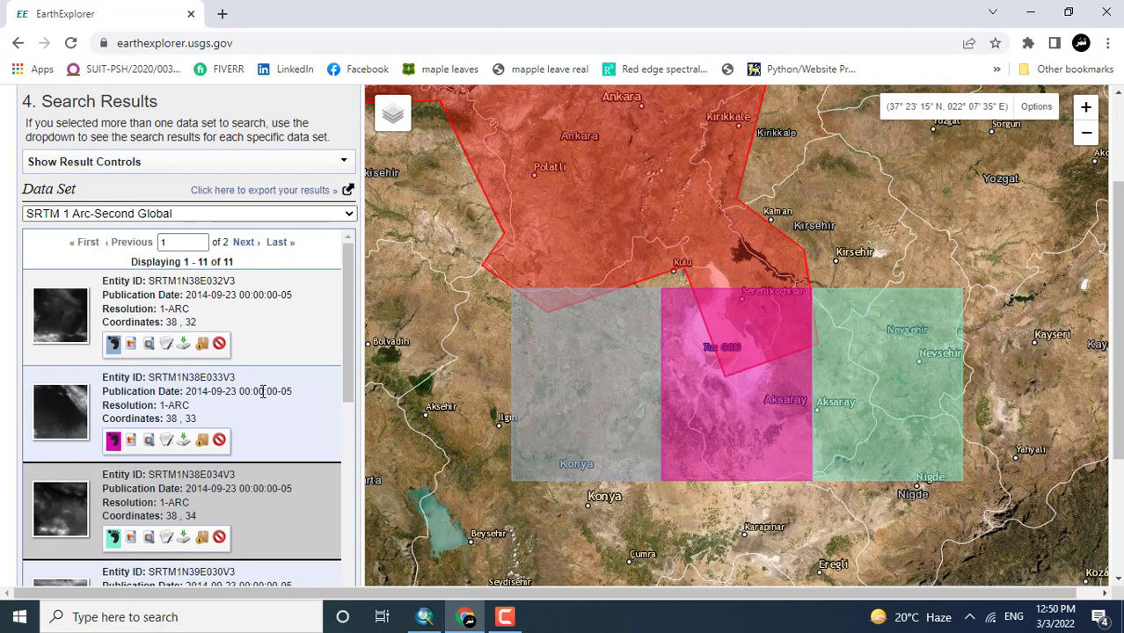
left_click_drag(348, 387, 350, 449)
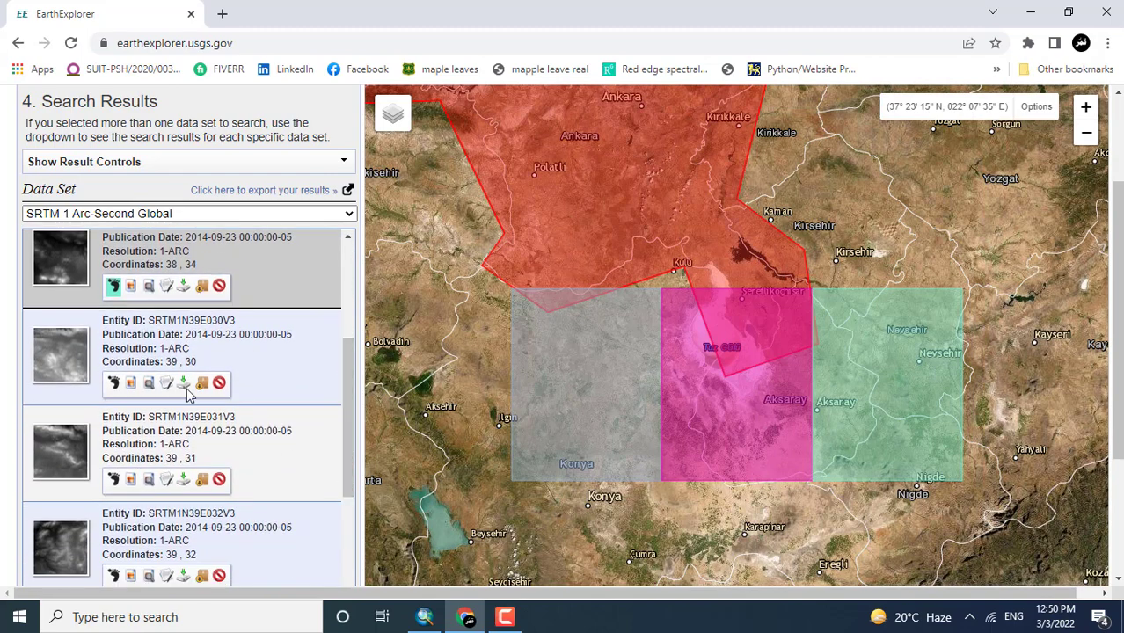
left_click(112, 385)
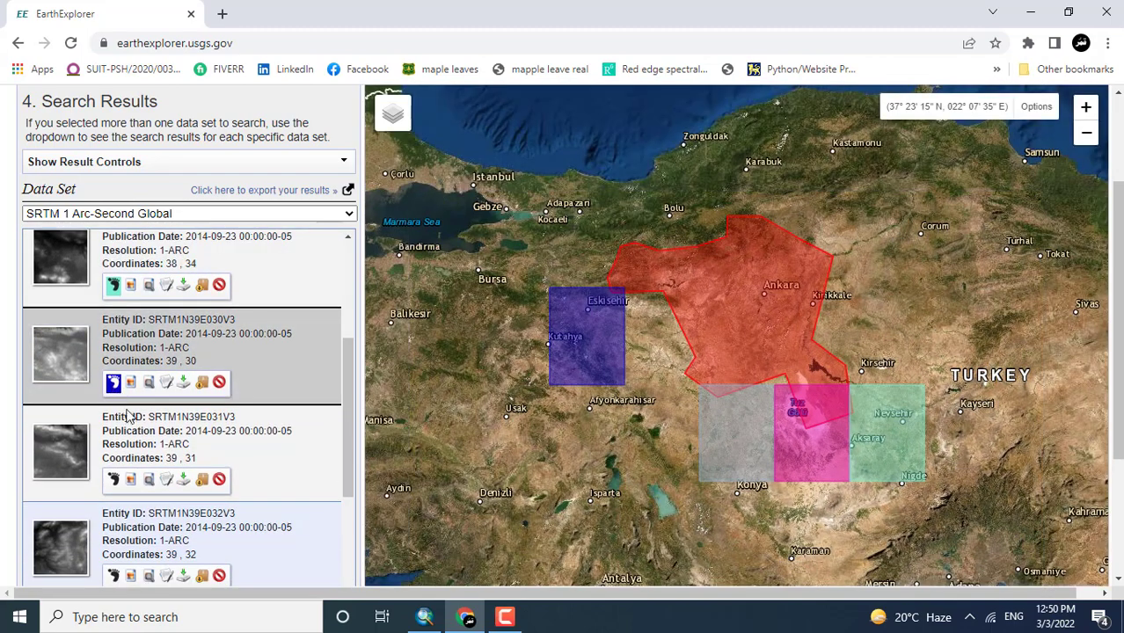
left_click(114, 480)
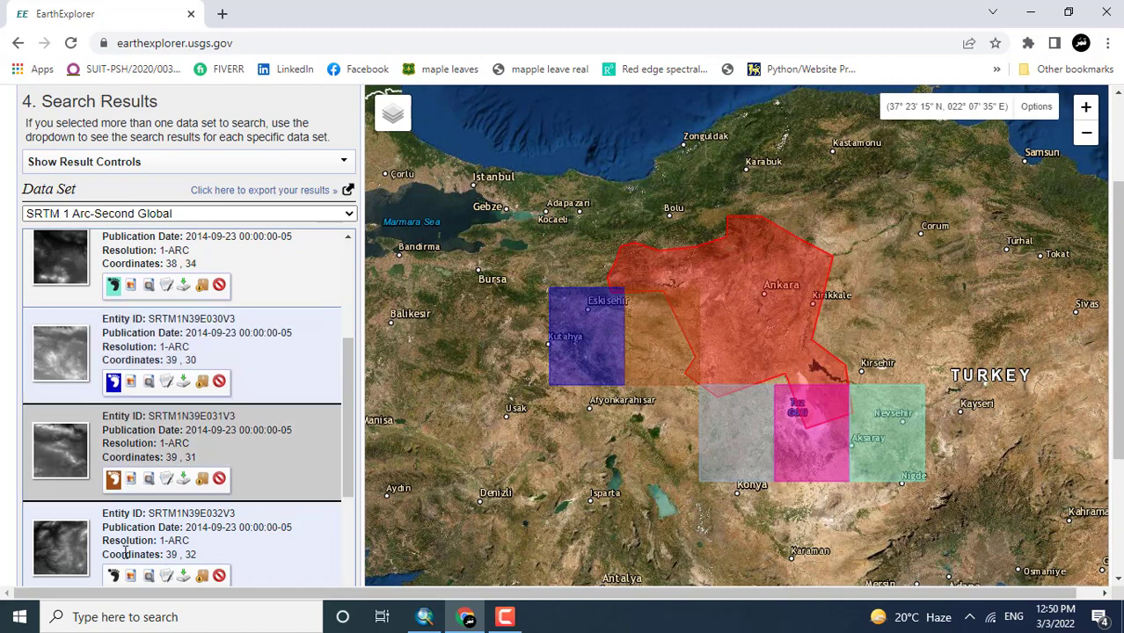
left_click_drag(348, 473, 345, 581)
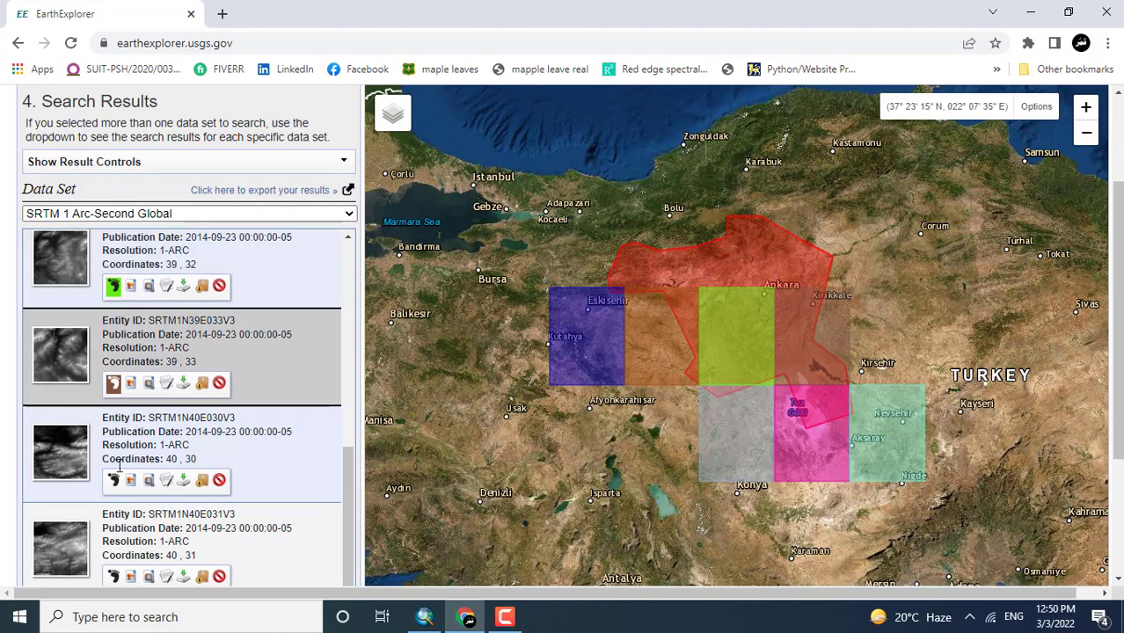
left_click(115, 480)
left_click(112, 577)
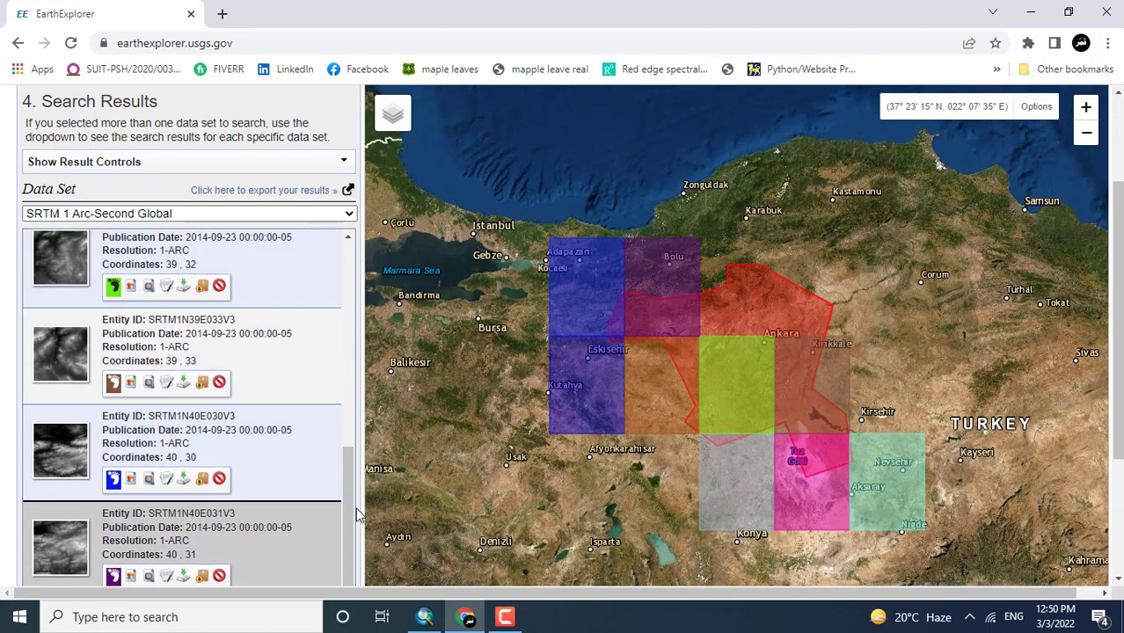
Show the N40E032 footprint, completing coverage of the Ankara boundary
scroll(351, 509, "down", 1)
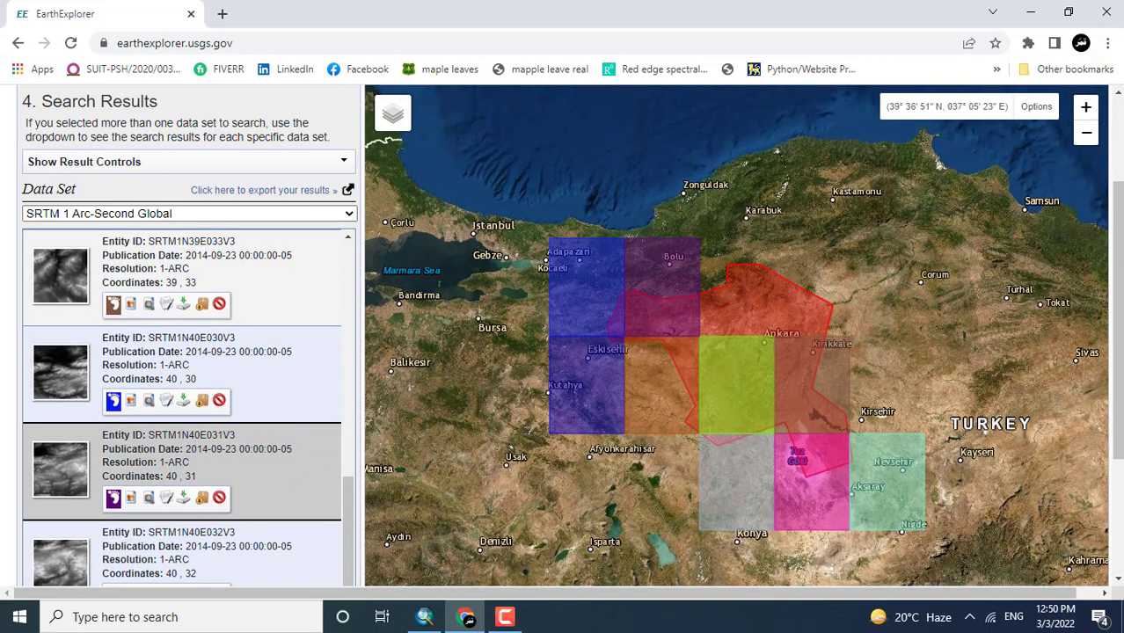
scroll(369, 404, "down", 2)
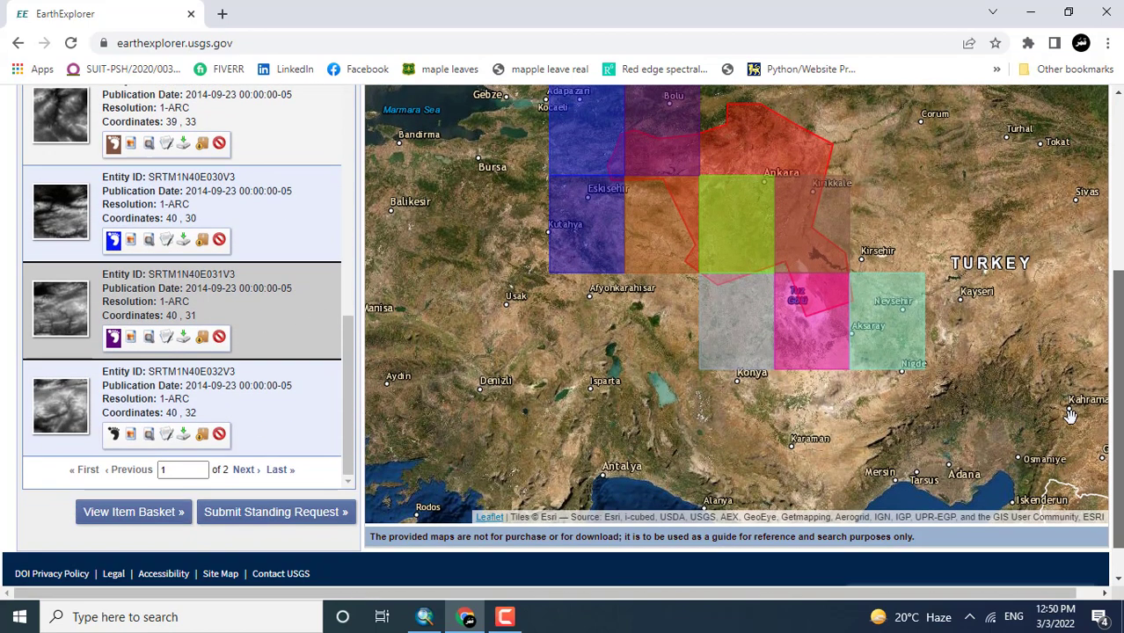
left_click(113, 434)
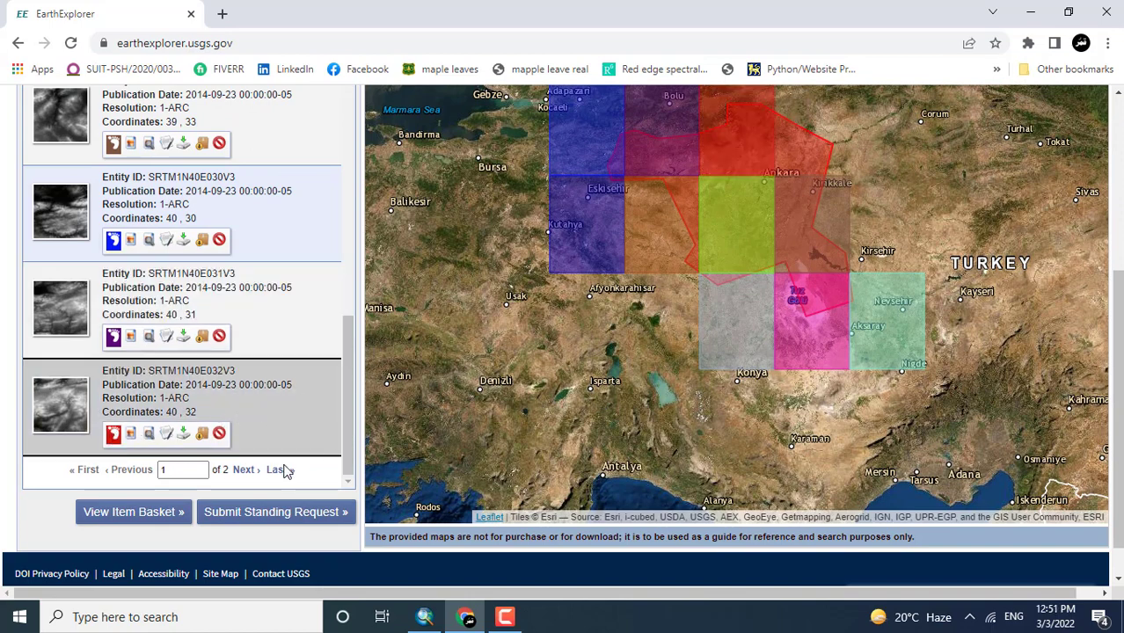
left_click_drag(345, 439, 346, 211)
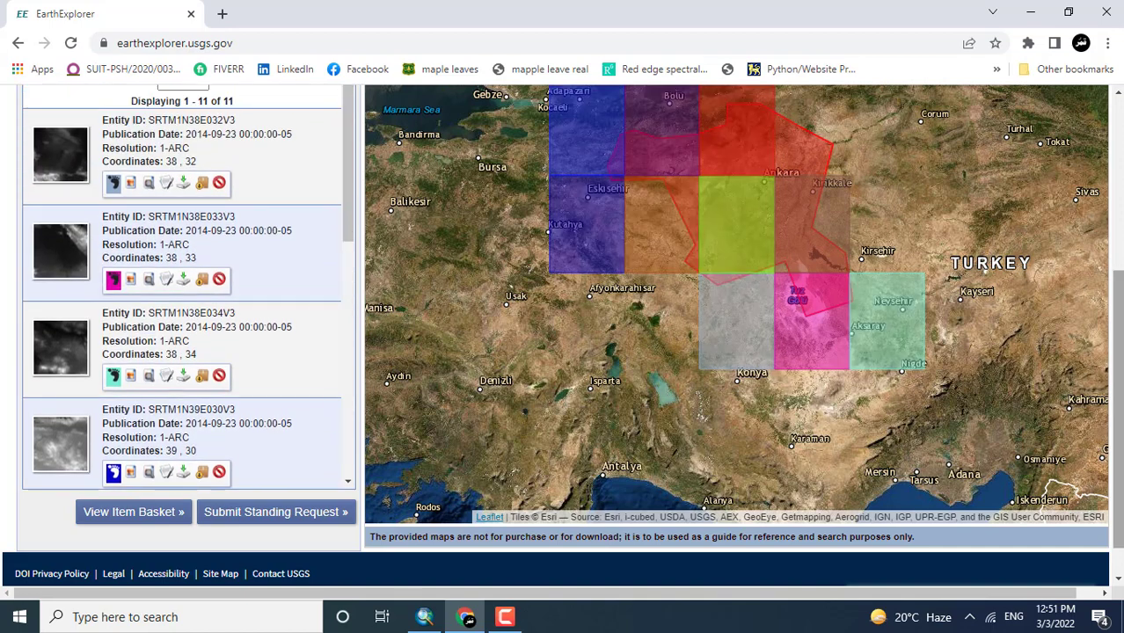
left_click_drag(1120, 356, 1120, 304)
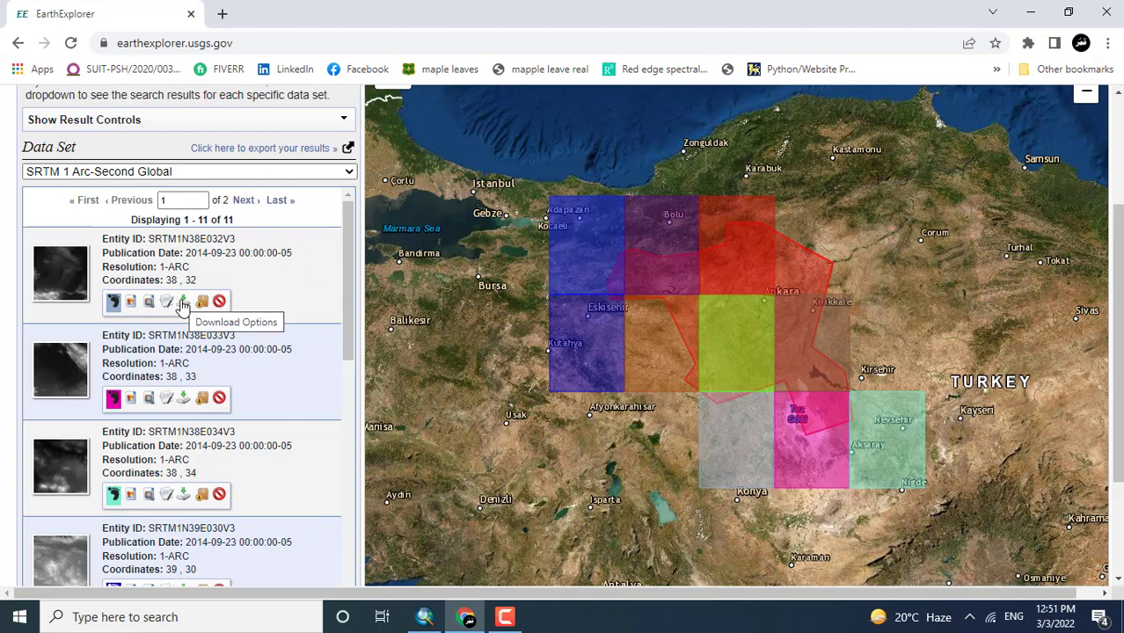
Download tile N38E032 as a GeoTIFF saved to the Desktop as 1.tif
left_click(113, 304)
left_click(113, 304)
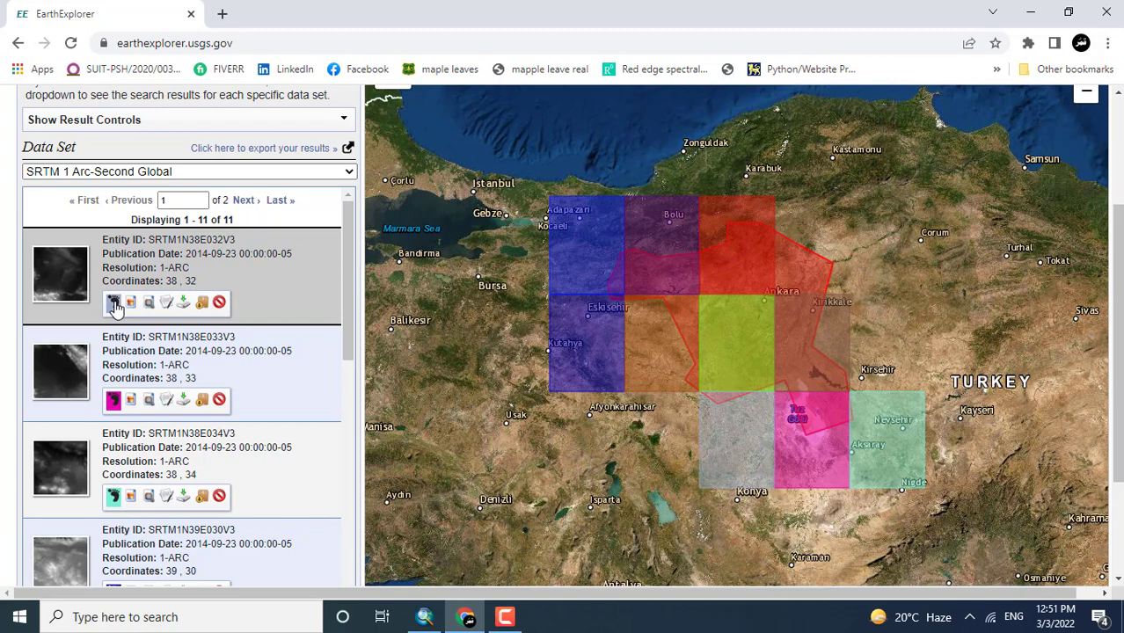
left_click(183, 303)
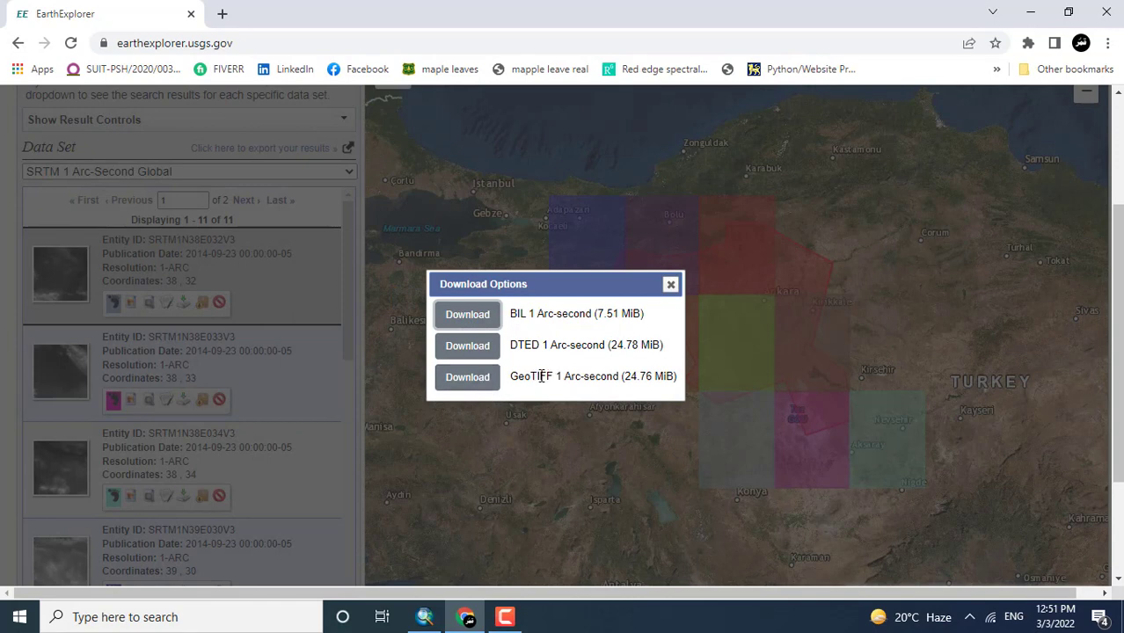
left_click_drag(507, 382, 670, 376)
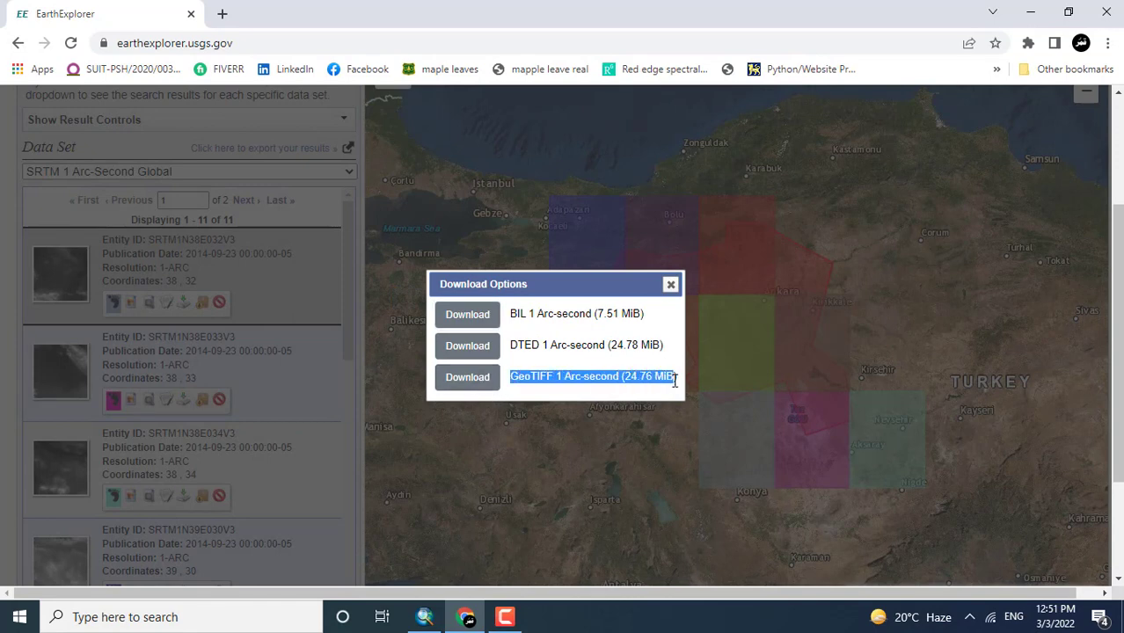
left_click(467, 378)
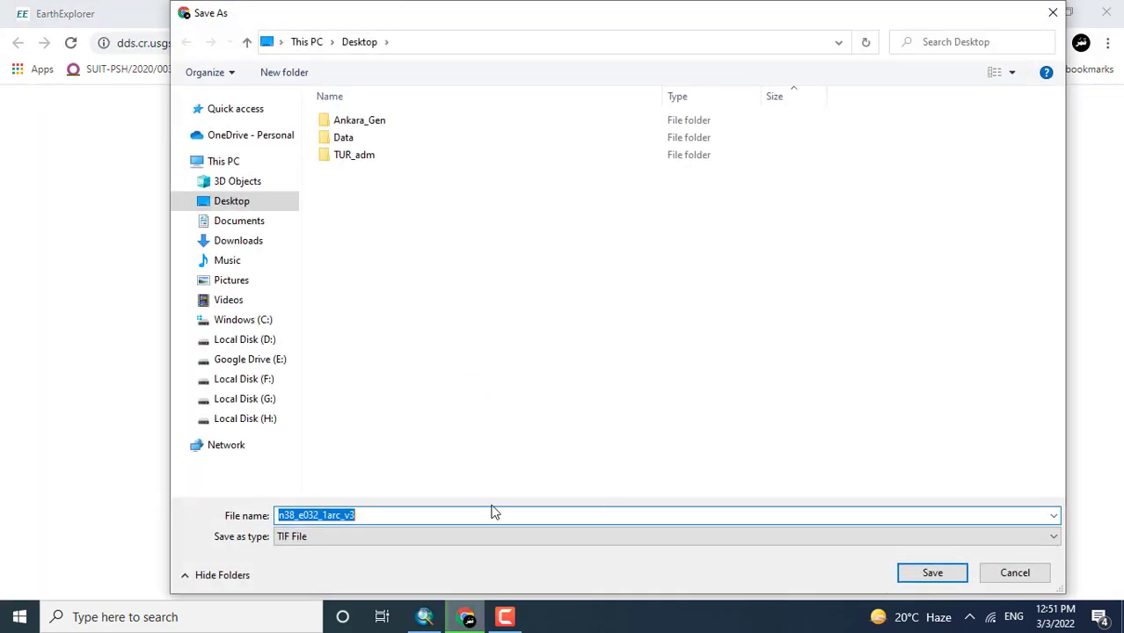
type("1")
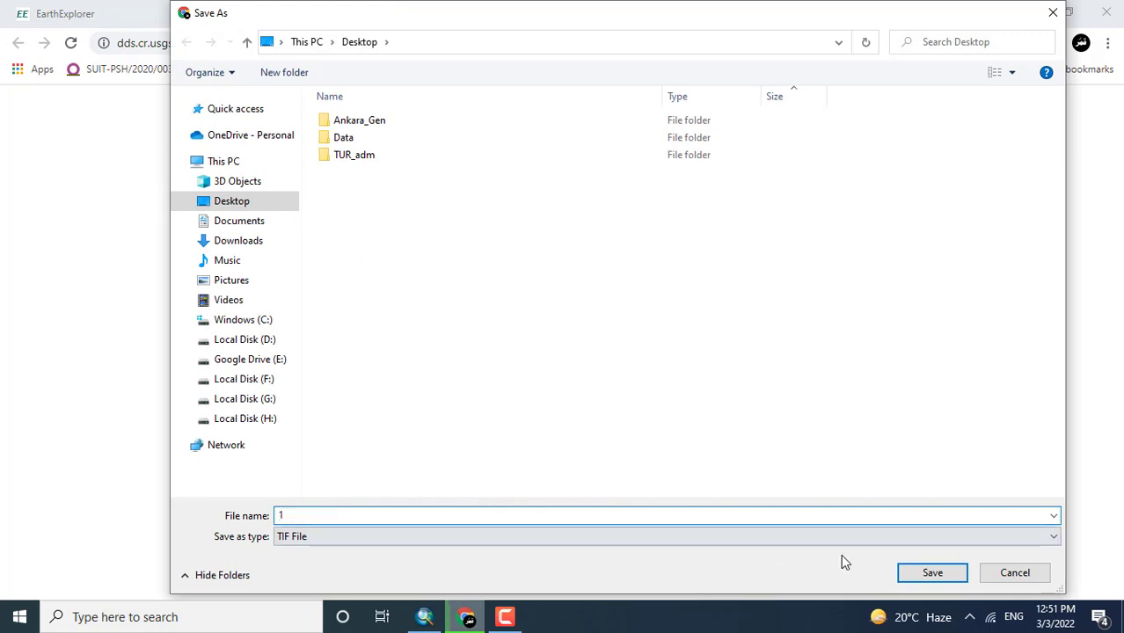
left_click(919, 574)
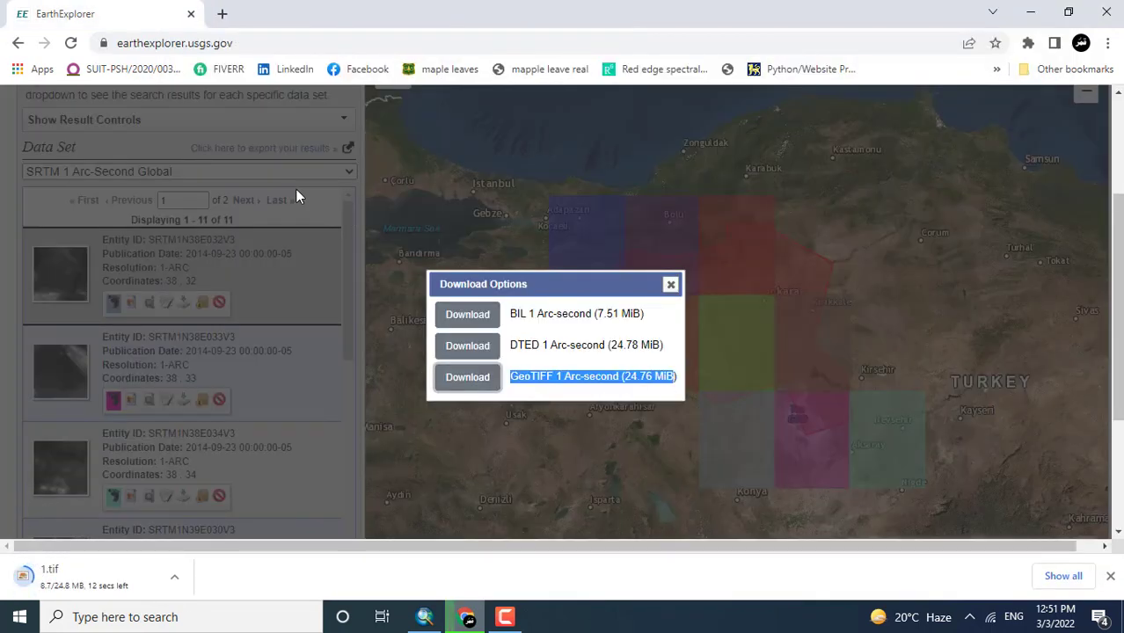
left_click(670, 284)
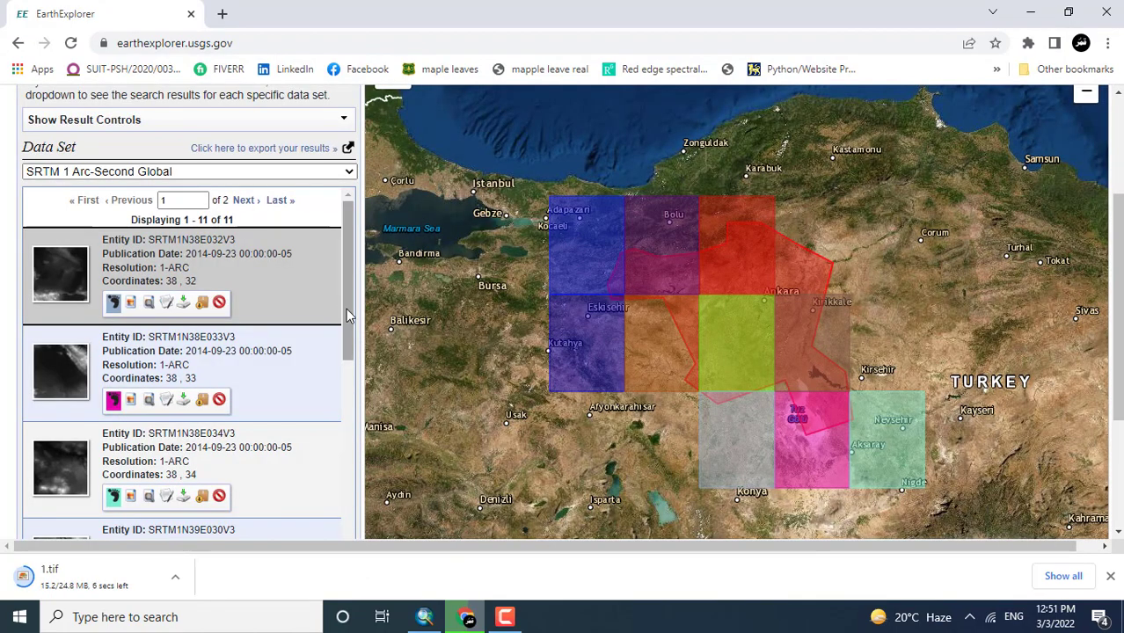
Download tile N38E033 as a GeoTIFF saved as 2.tif
left_click(114, 302)
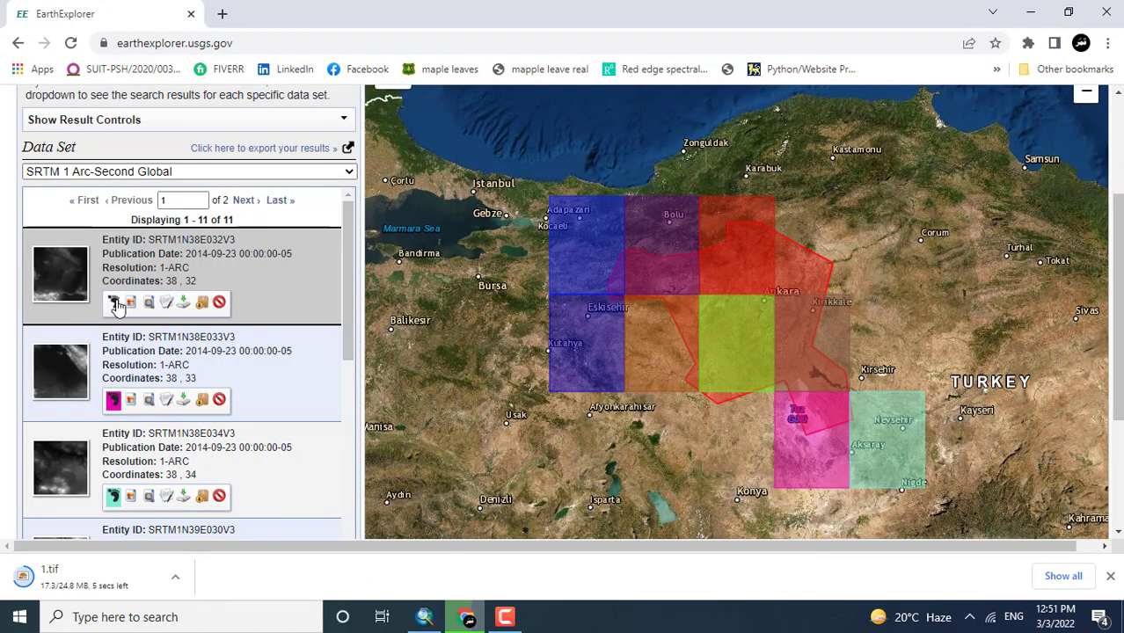
left_click(183, 401)
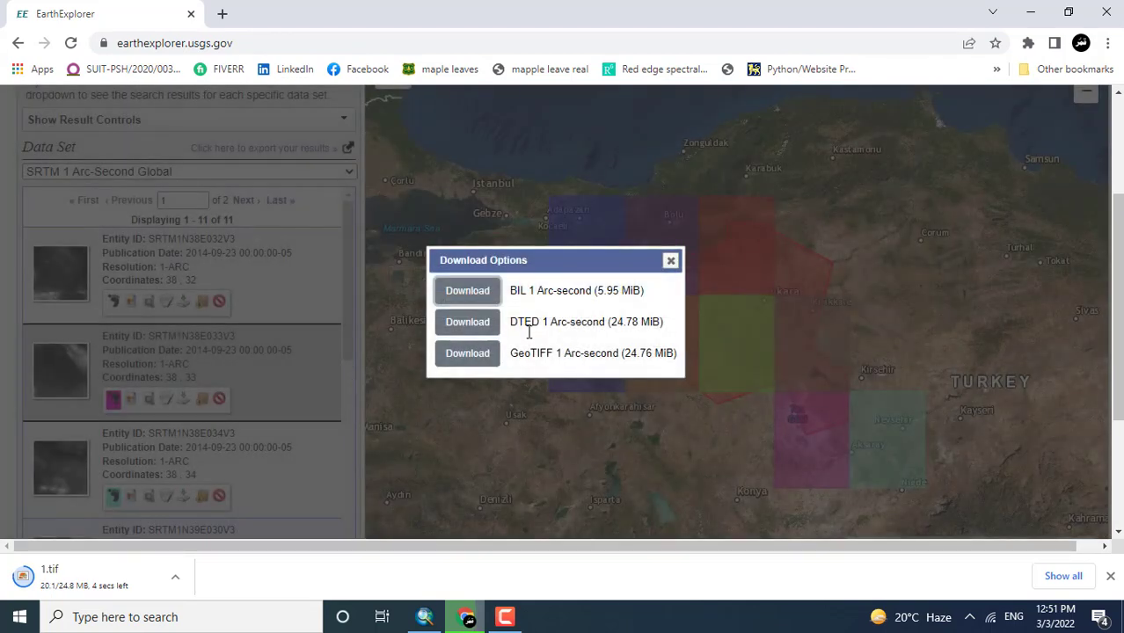
left_click(462, 359)
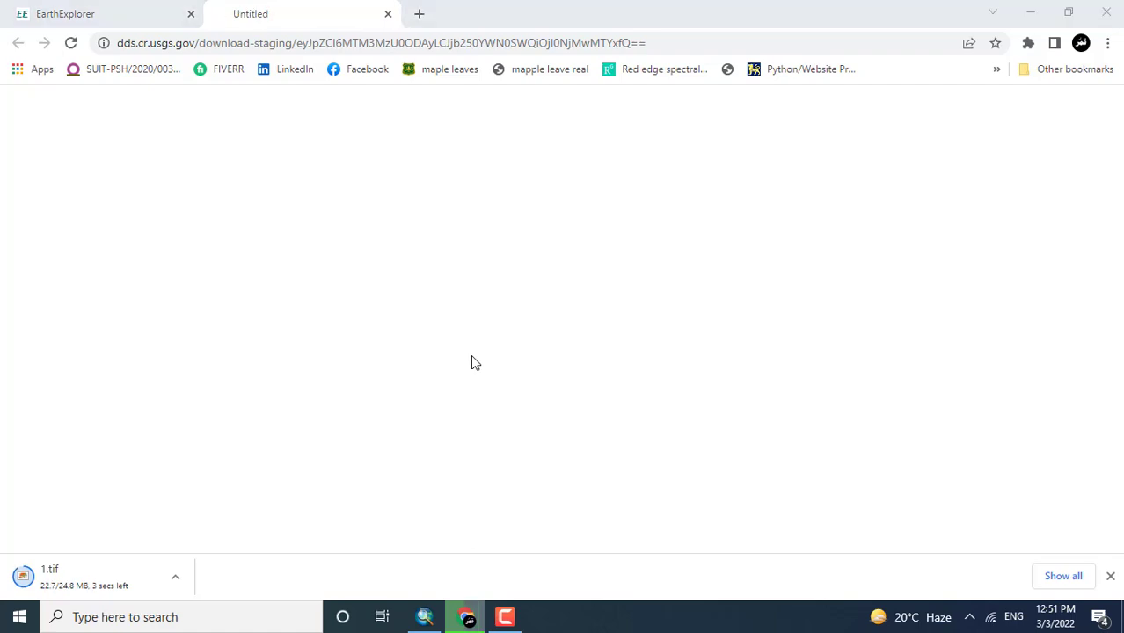
type("2")
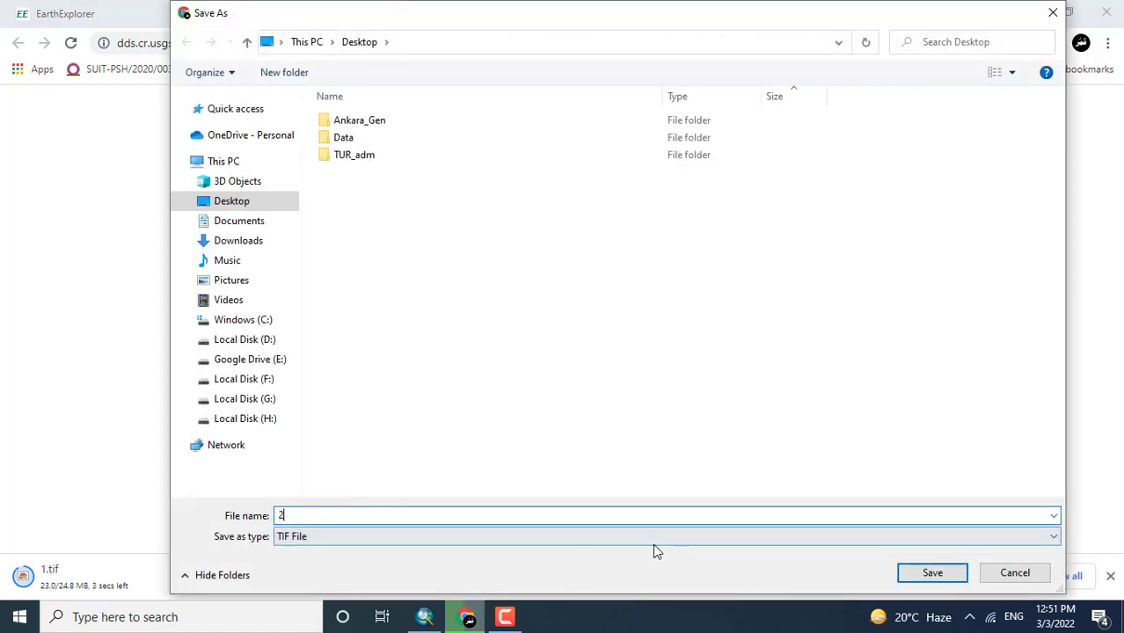
left_click(917, 573)
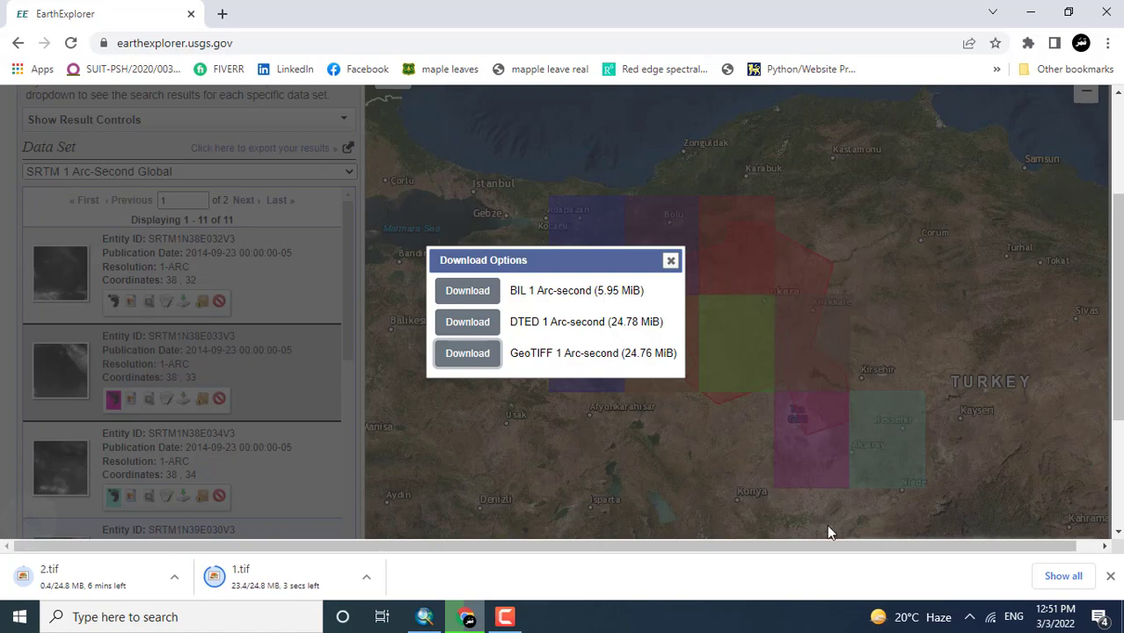
left_click(669, 261)
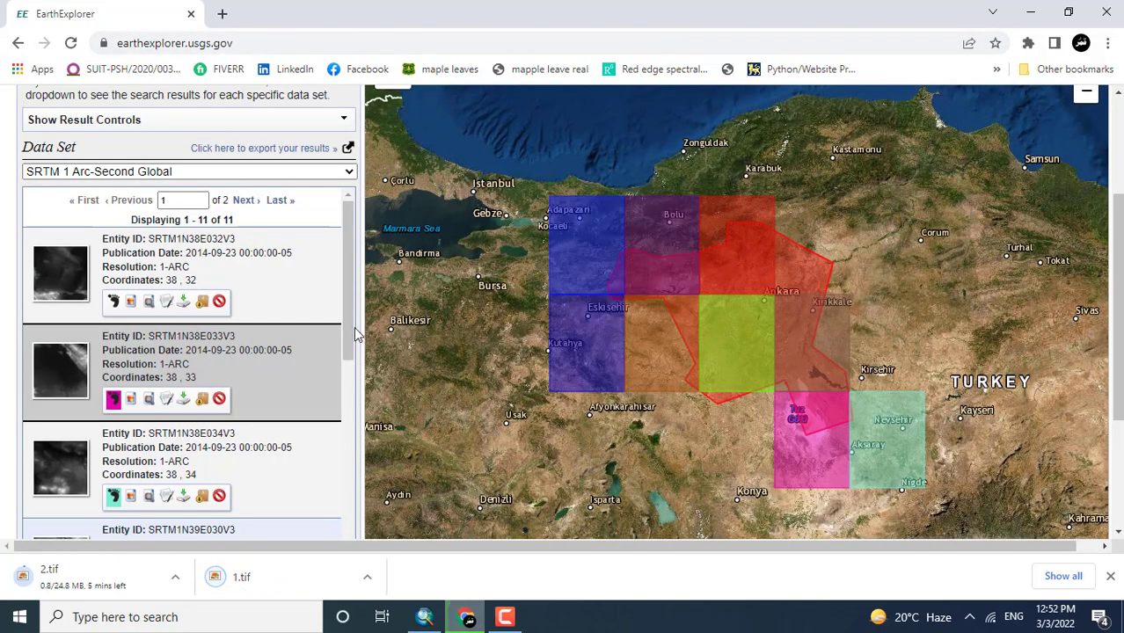
Download tile N38E034 as a GeoTIFF saved as 3.tif
left_click_drag(350, 326, 354, 385)
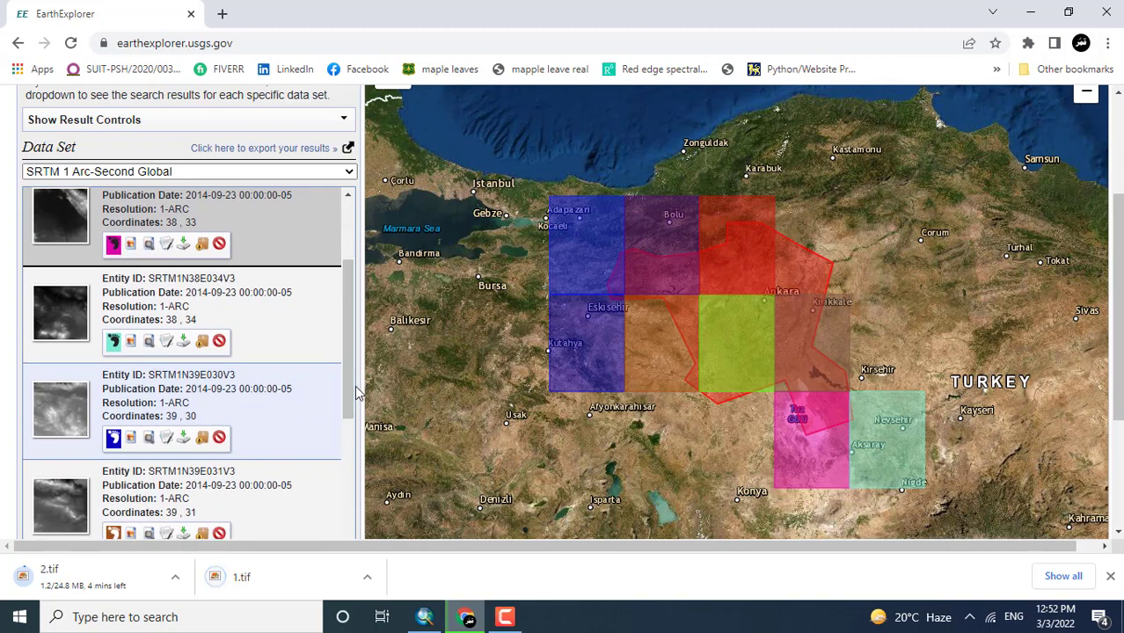
left_click(113, 247)
left_click(185, 347)
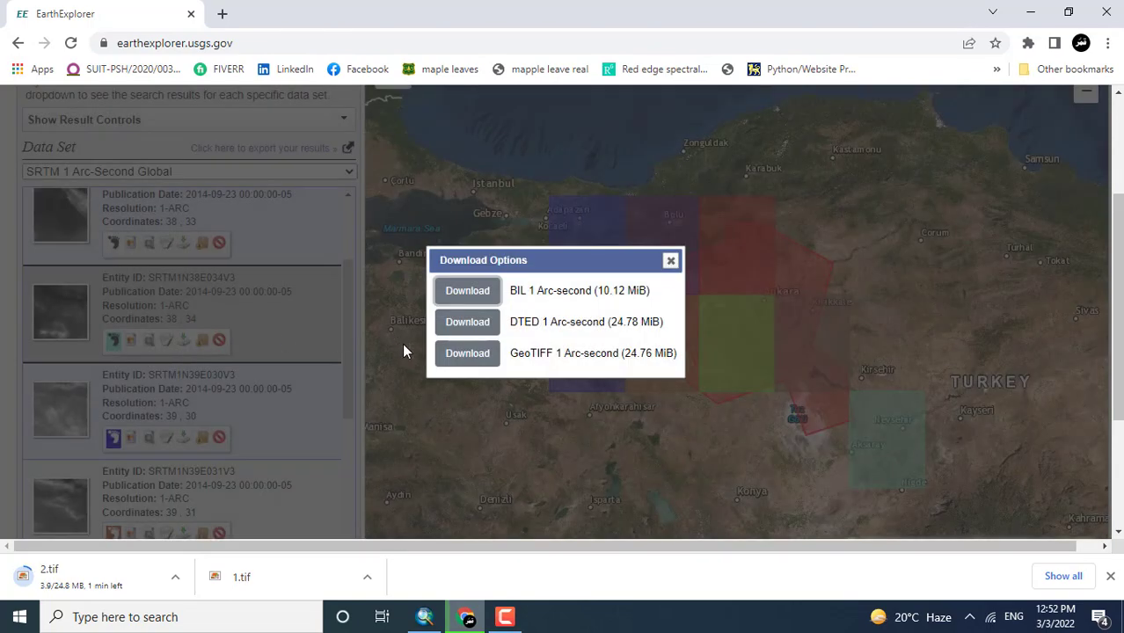
left_click(475, 360)
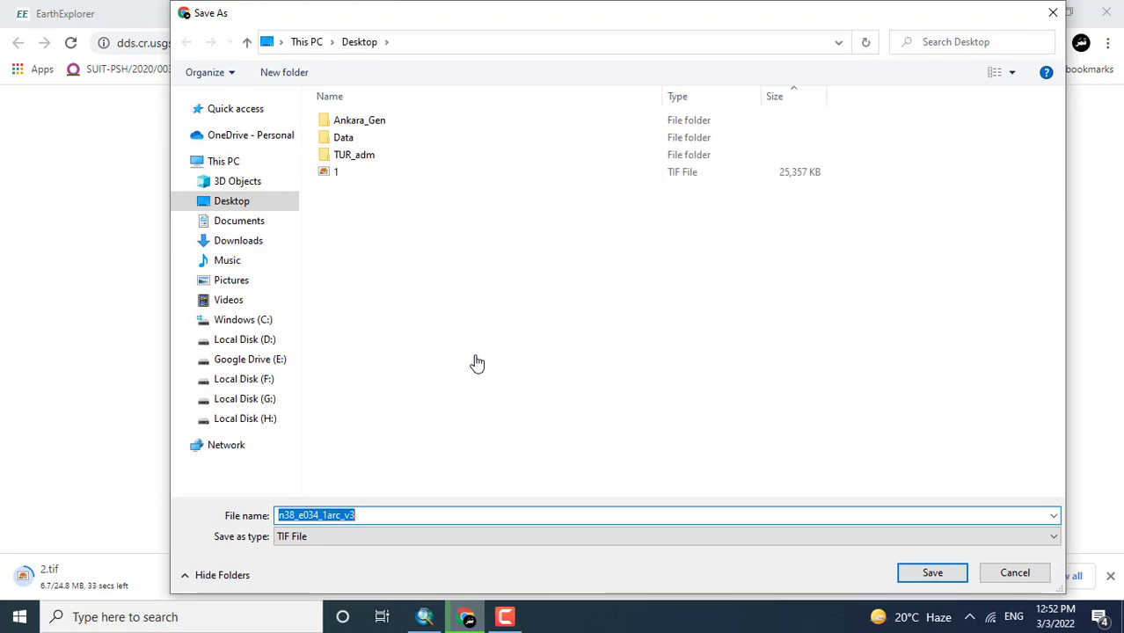
type("3")
left_click(923, 572)
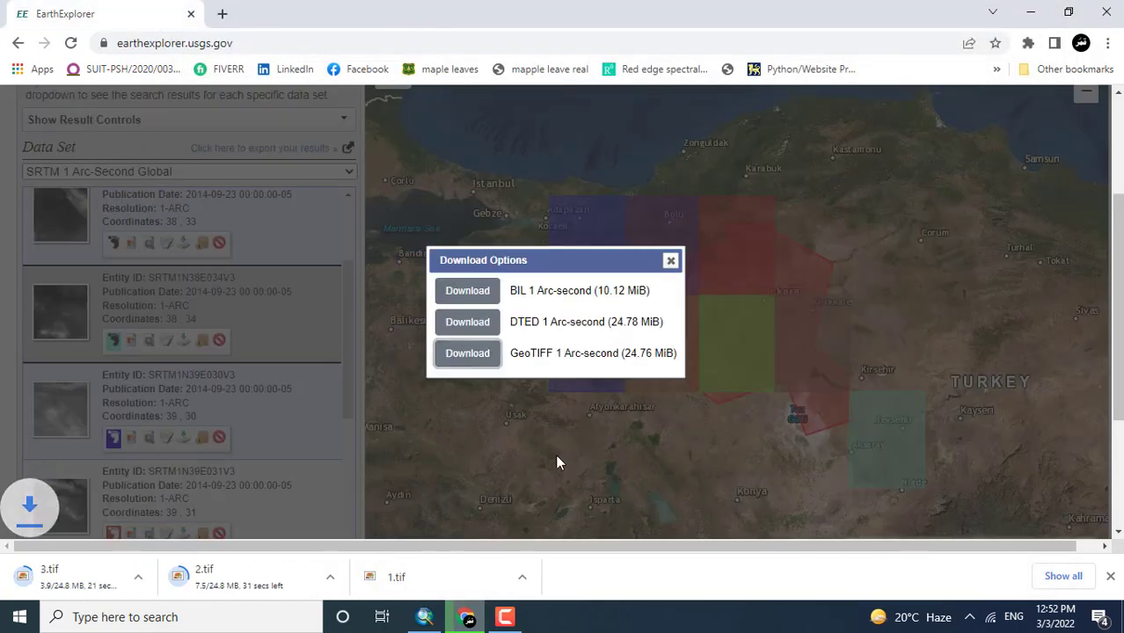
left_click(670, 261)
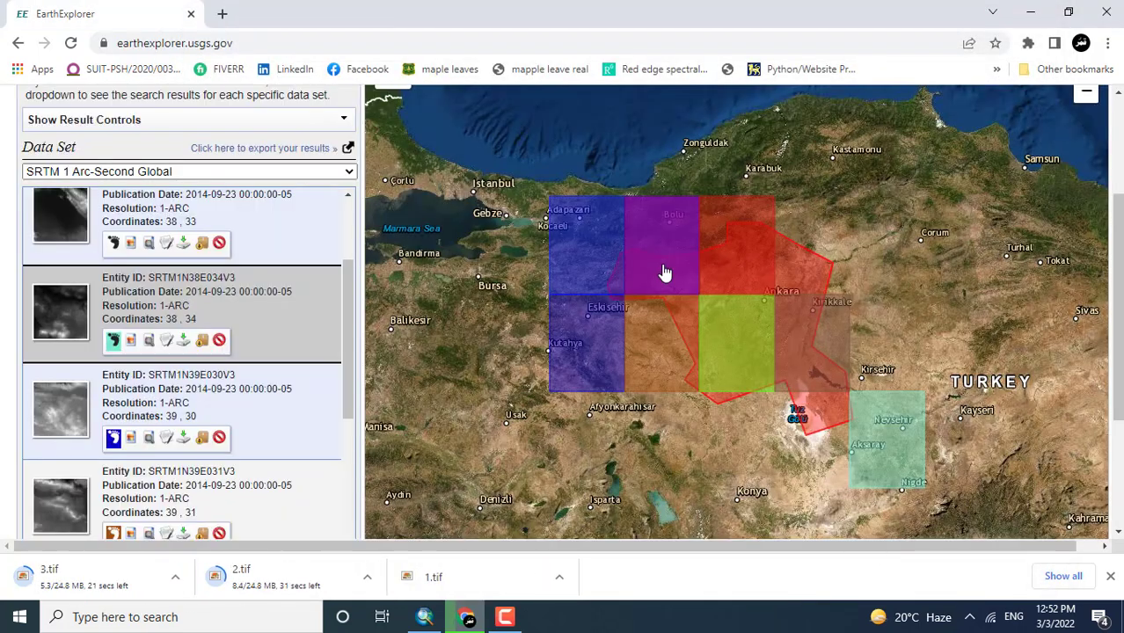
Download tile N39E030 as a GeoTIFF saved as 4.tif and hide its footprint
mouse_move(349, 351)
left_mouse_down()
mouse_move(353, 286)
mouse_move(354, 336)
left_mouse_up()
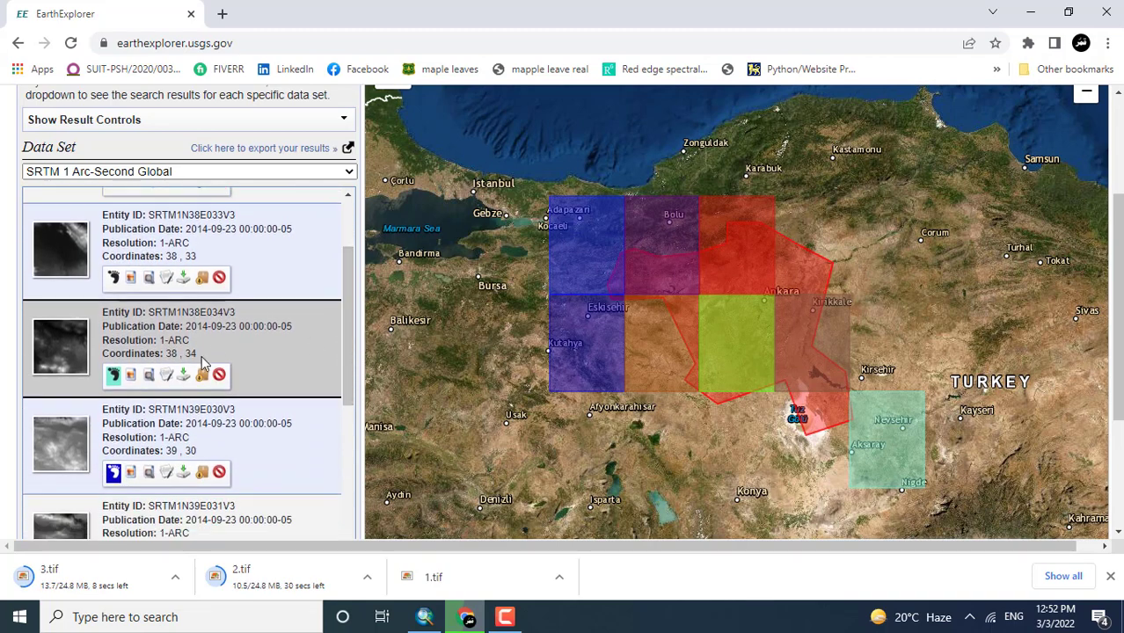
left_click(114, 375)
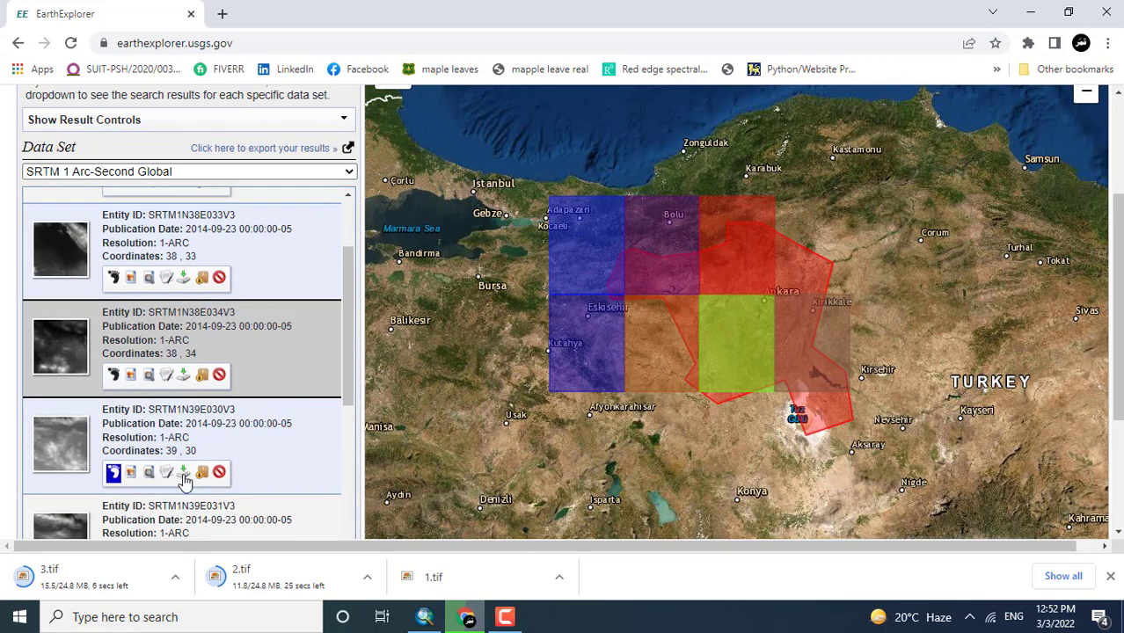
left_click(183, 474)
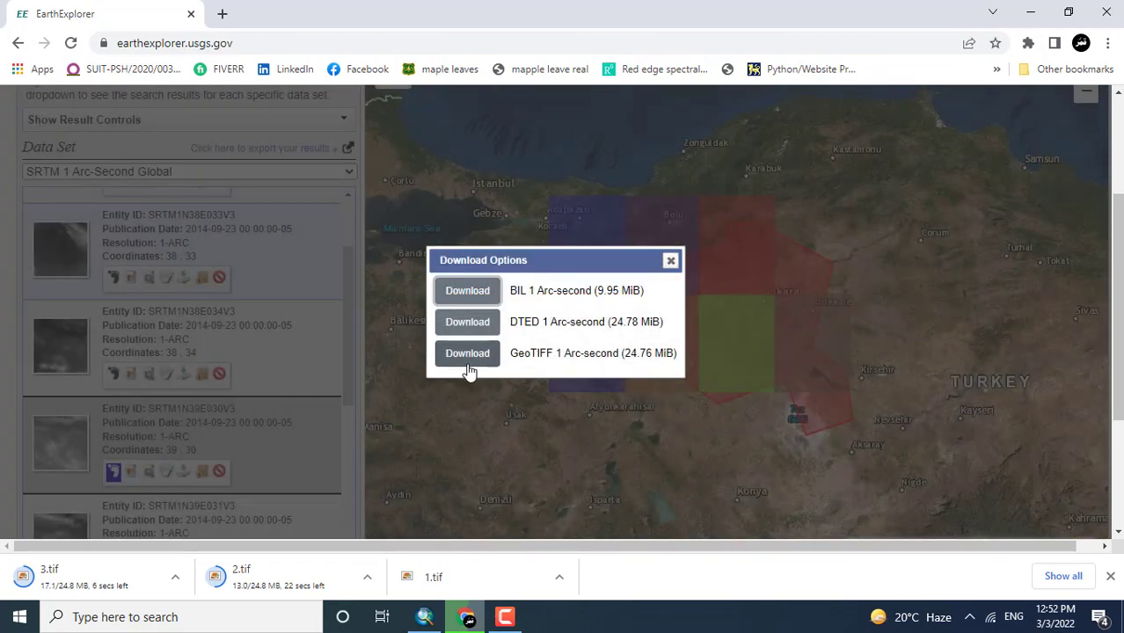
left_click(468, 356)
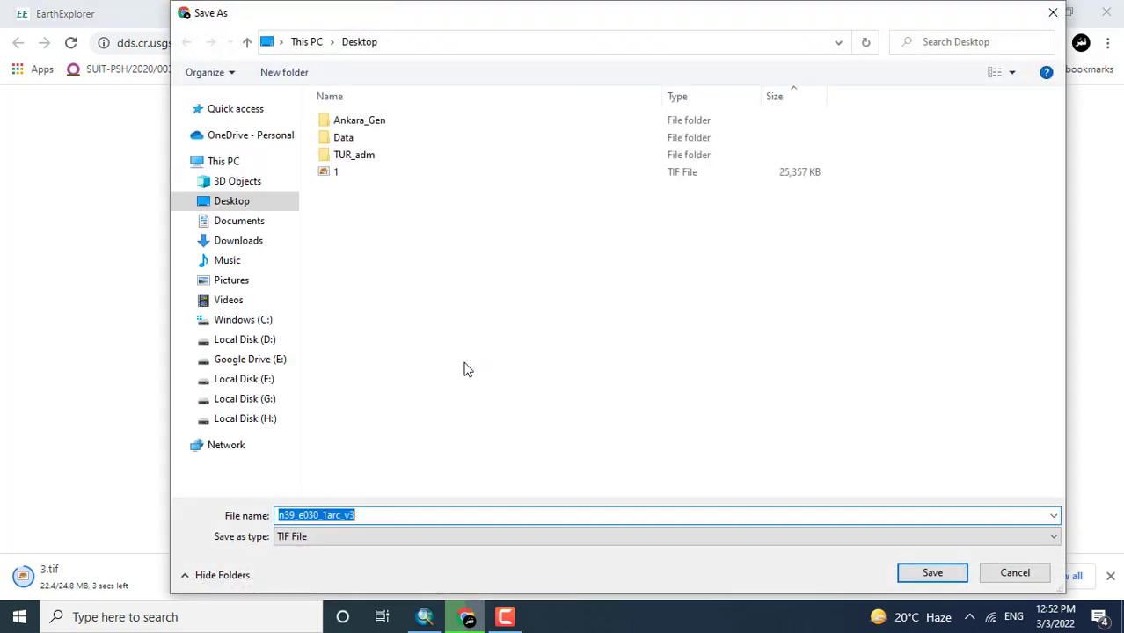
type("4")
left_click(930, 573)
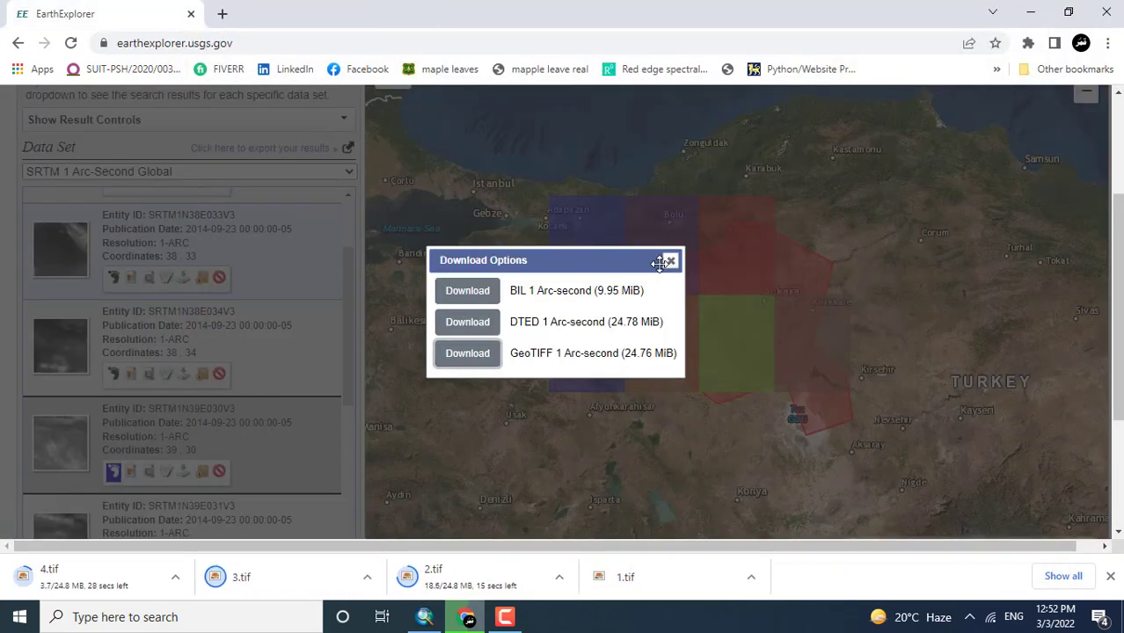
left_click(670, 261)
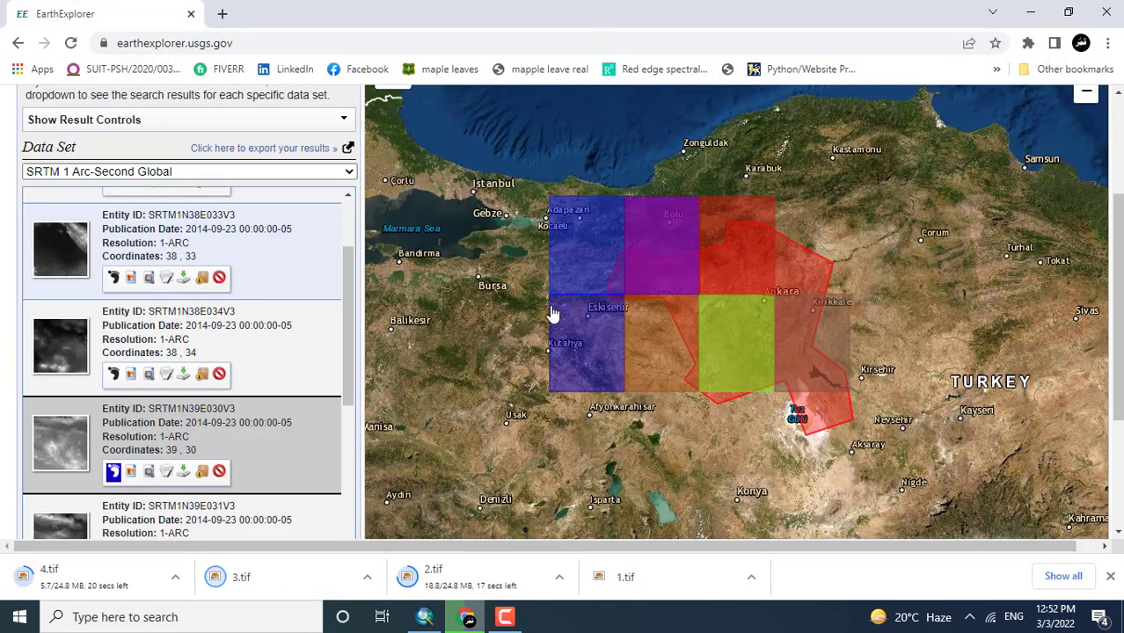
left_click(114, 471)
Download tile N39E031's GeoTIFF as n39_e031_1arc_v3.tif, cancelling a duplicate request
left_click_drag(349, 359, 355, 438)
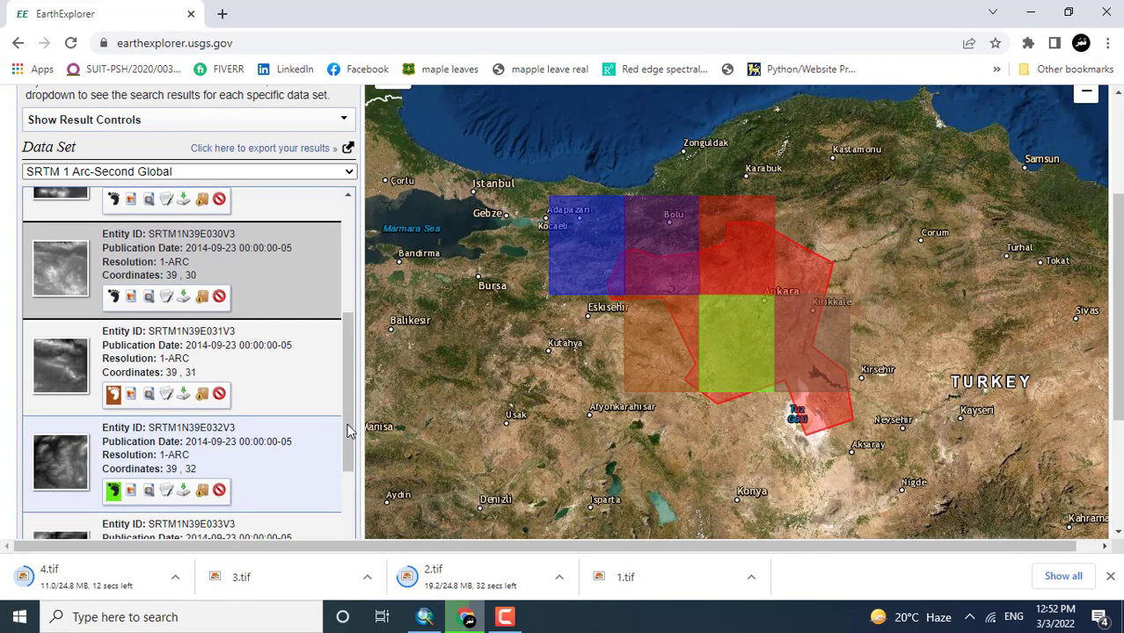
left_click(184, 397)
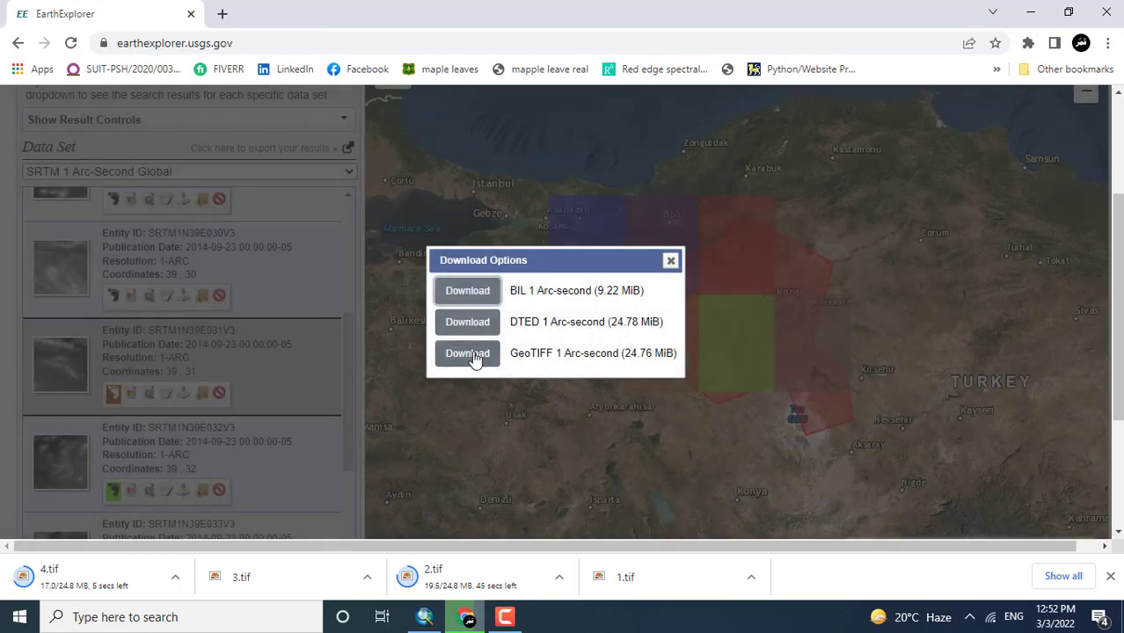
left_click(467, 355)
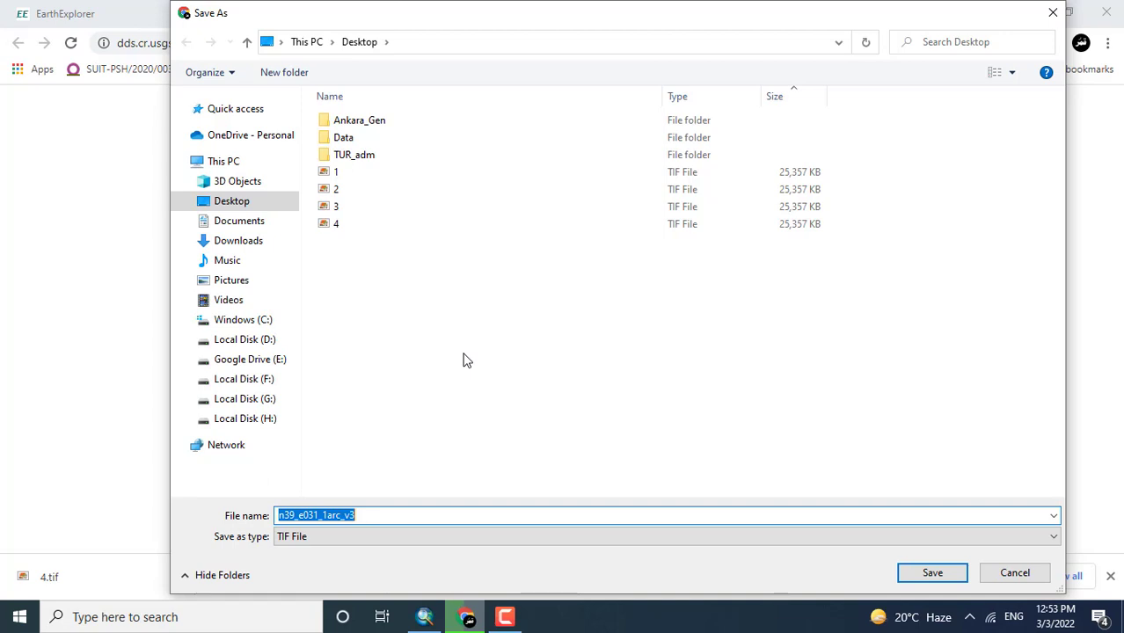
key("Return")
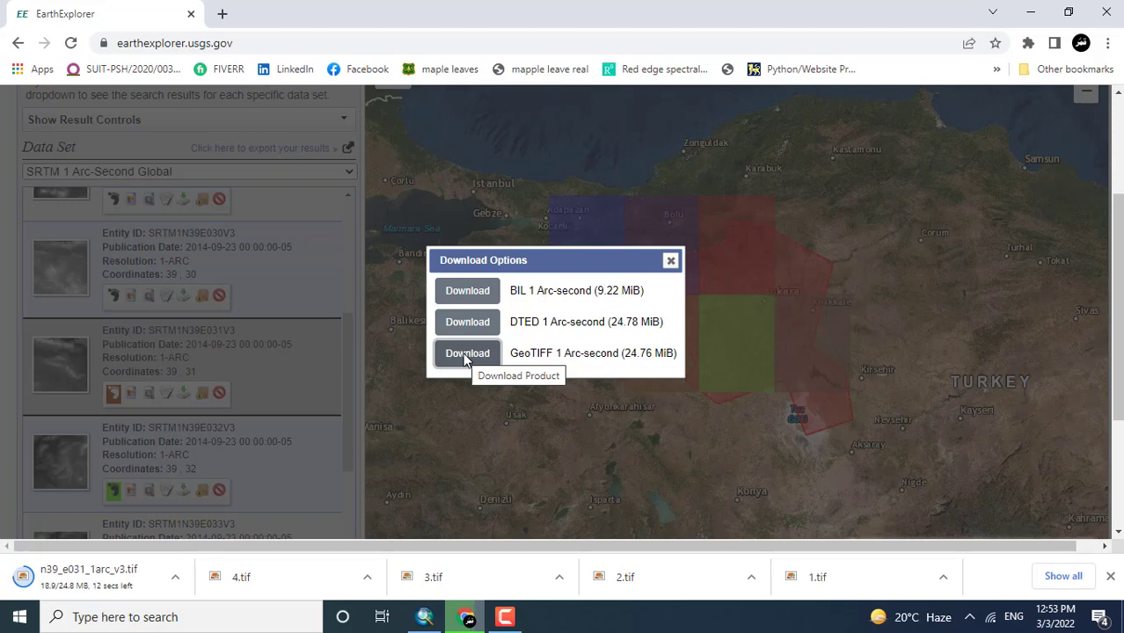
left_click(466, 356)
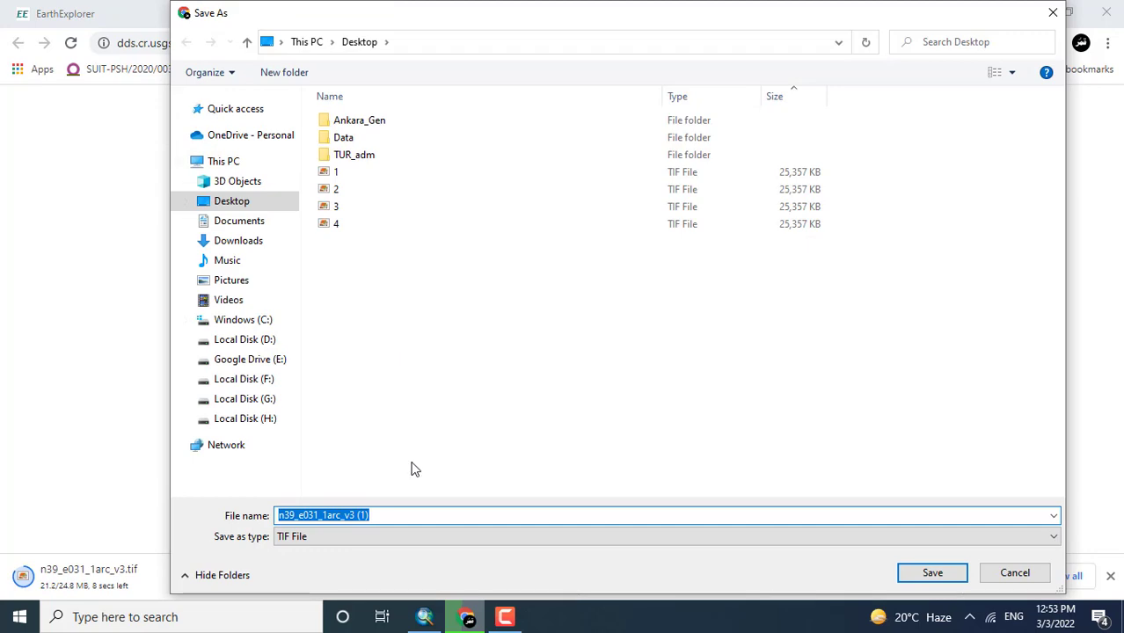
left_click(1014, 572)
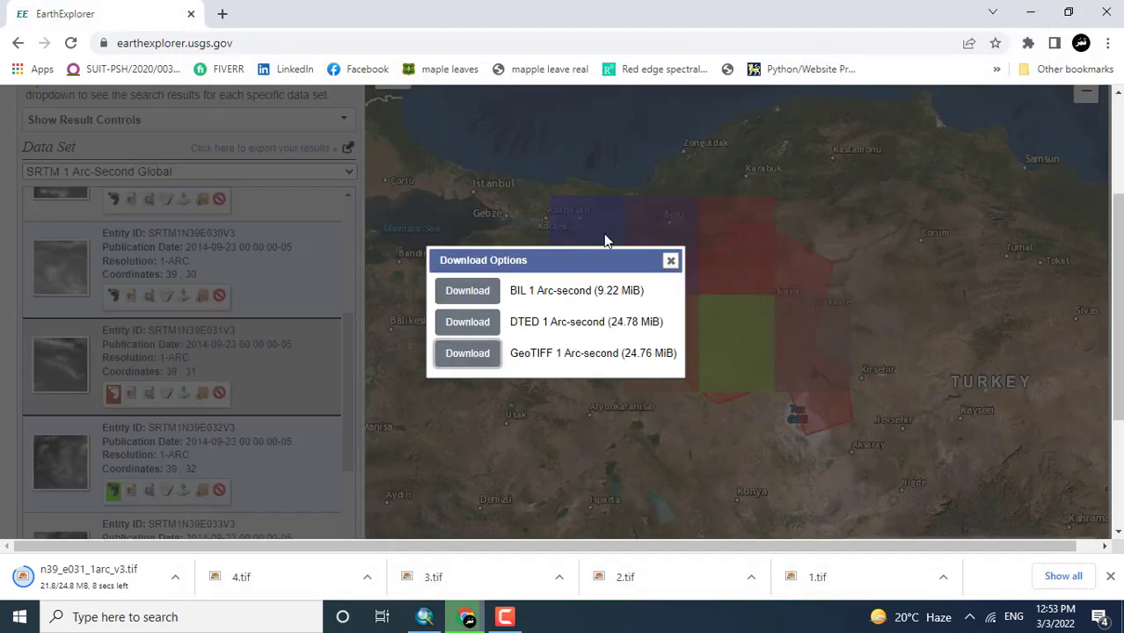
left_click(671, 258)
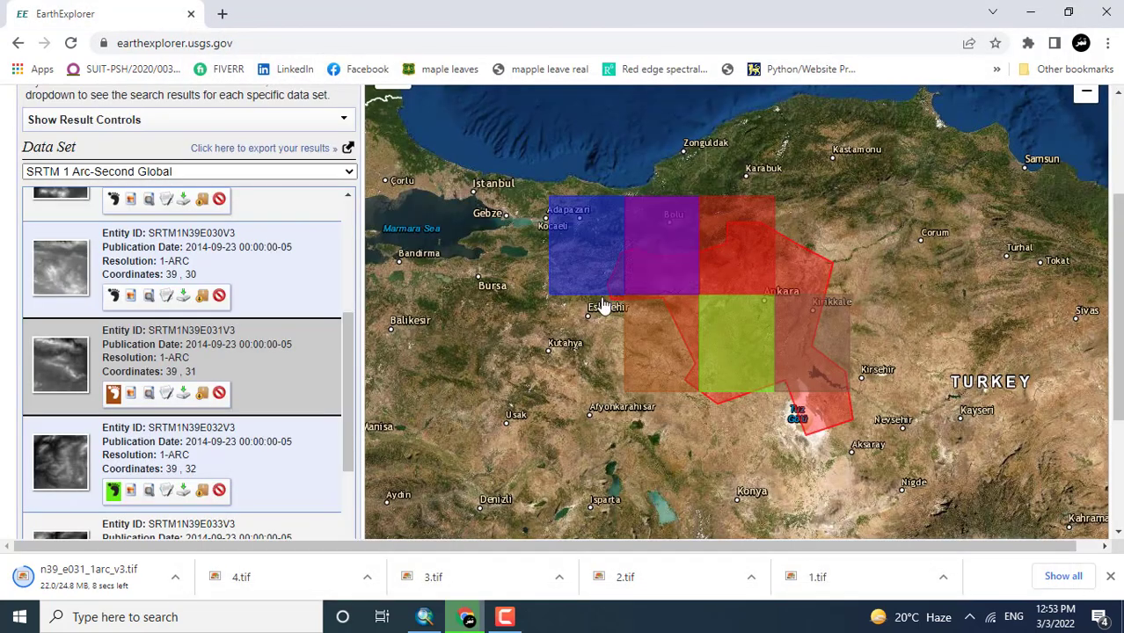
Cancel another duplicate N39E031 save and request the N39E032 GeoTIFF
left_click(184, 395)
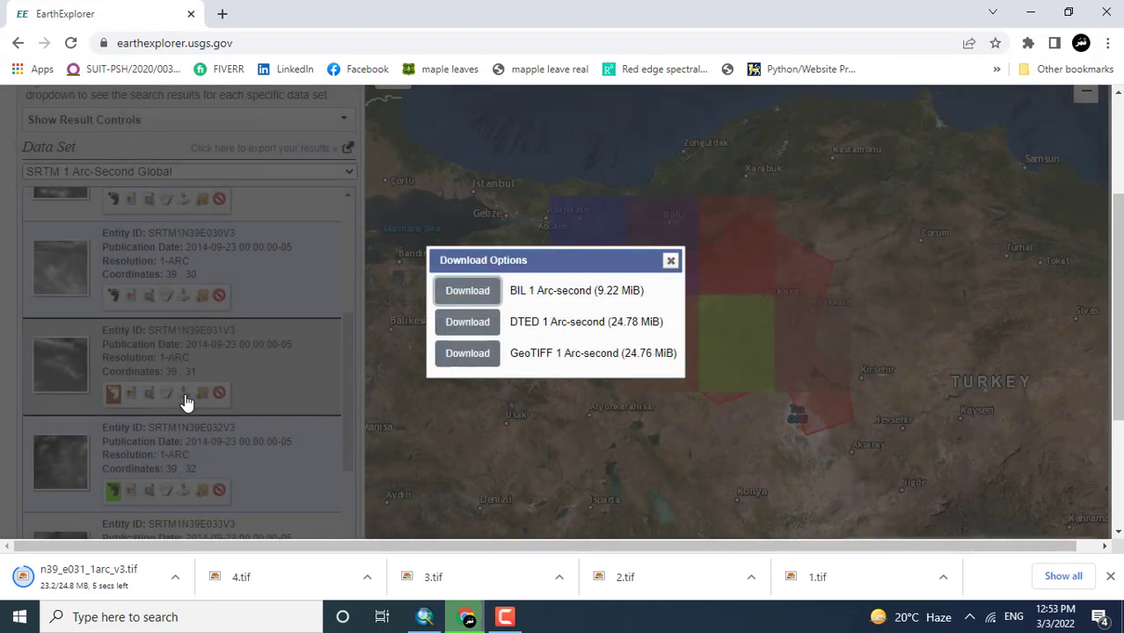
left_click(449, 357)
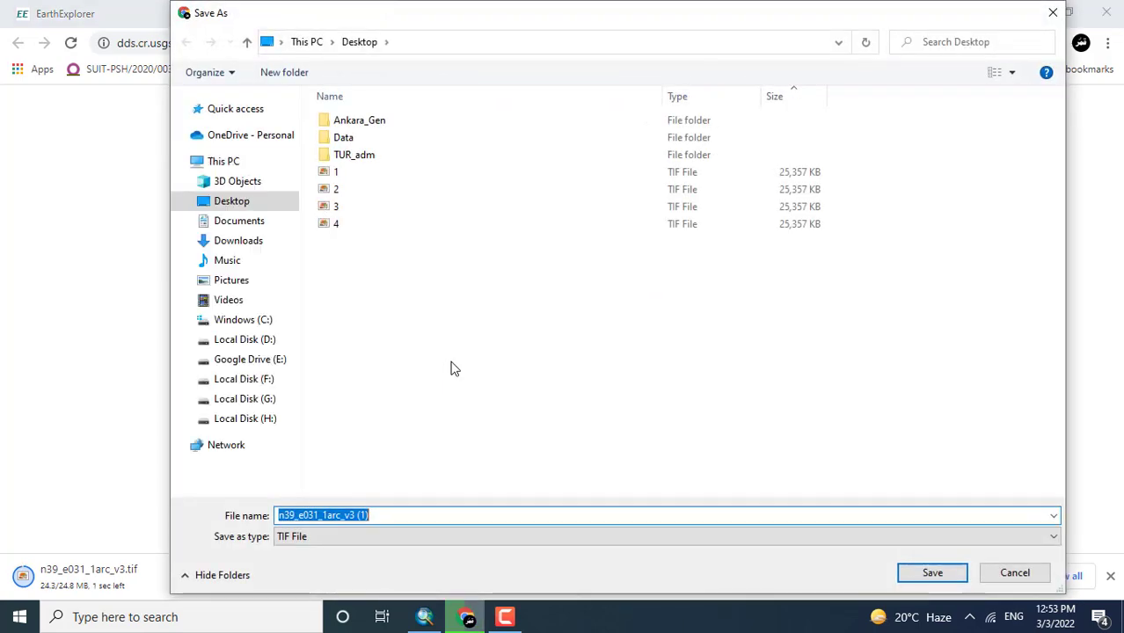
left_click(1011, 573)
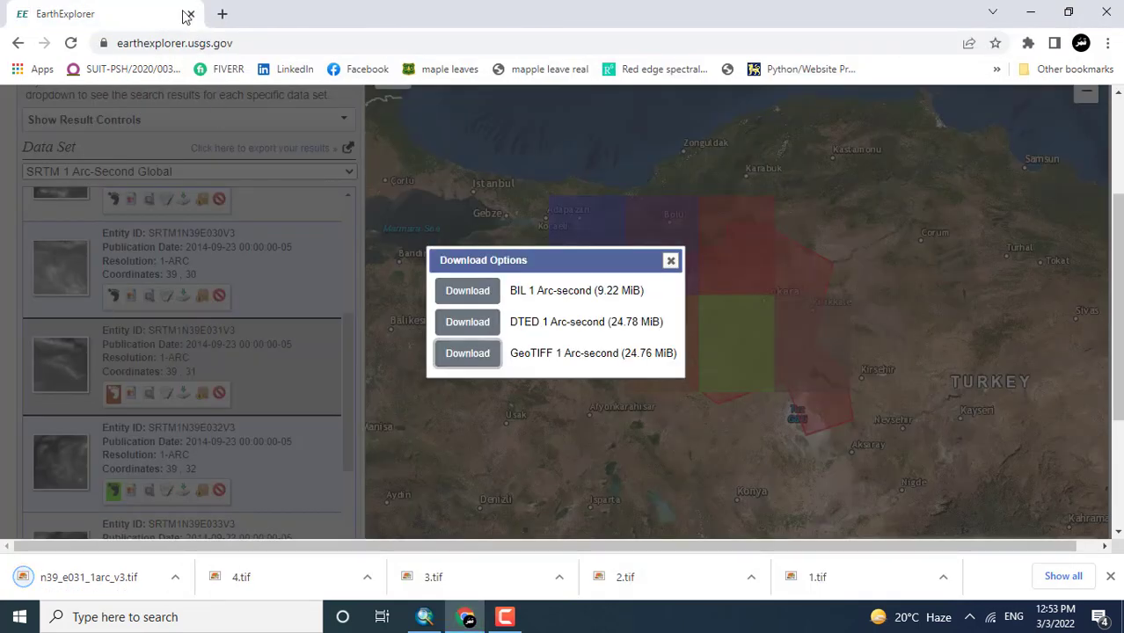
left_click(670, 260)
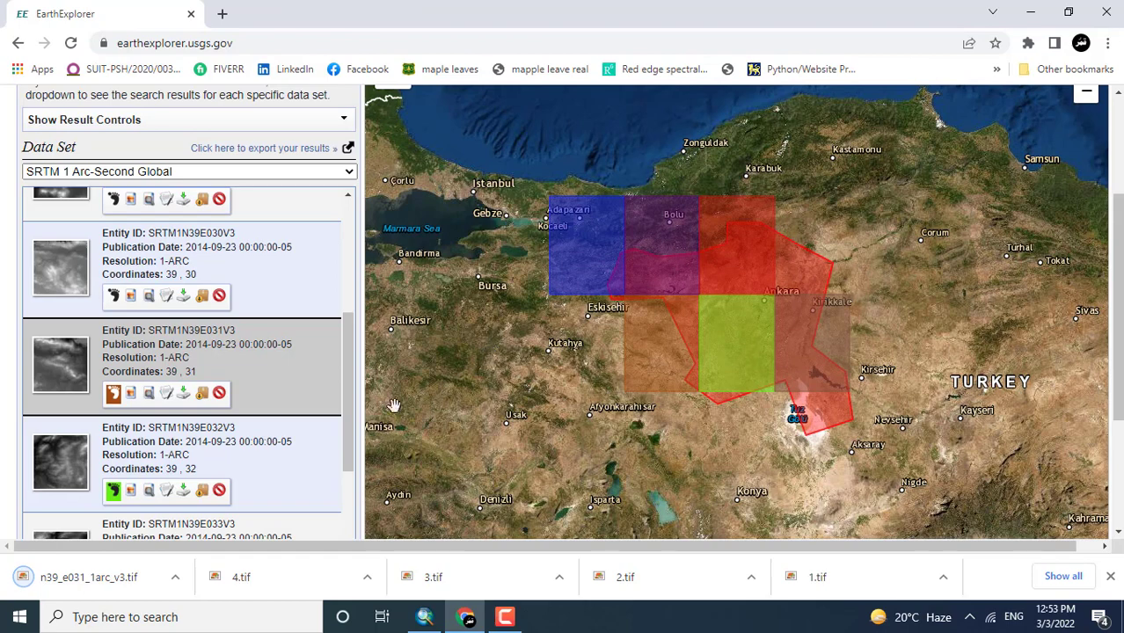
left_click_drag(345, 385, 349, 440)
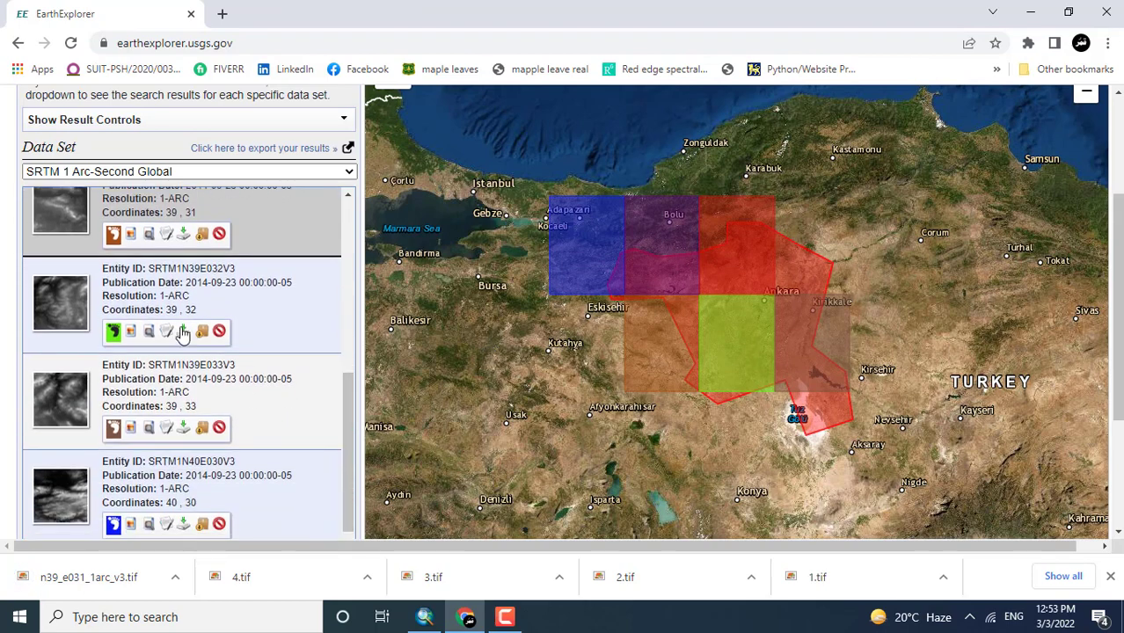
left_click(182, 333)
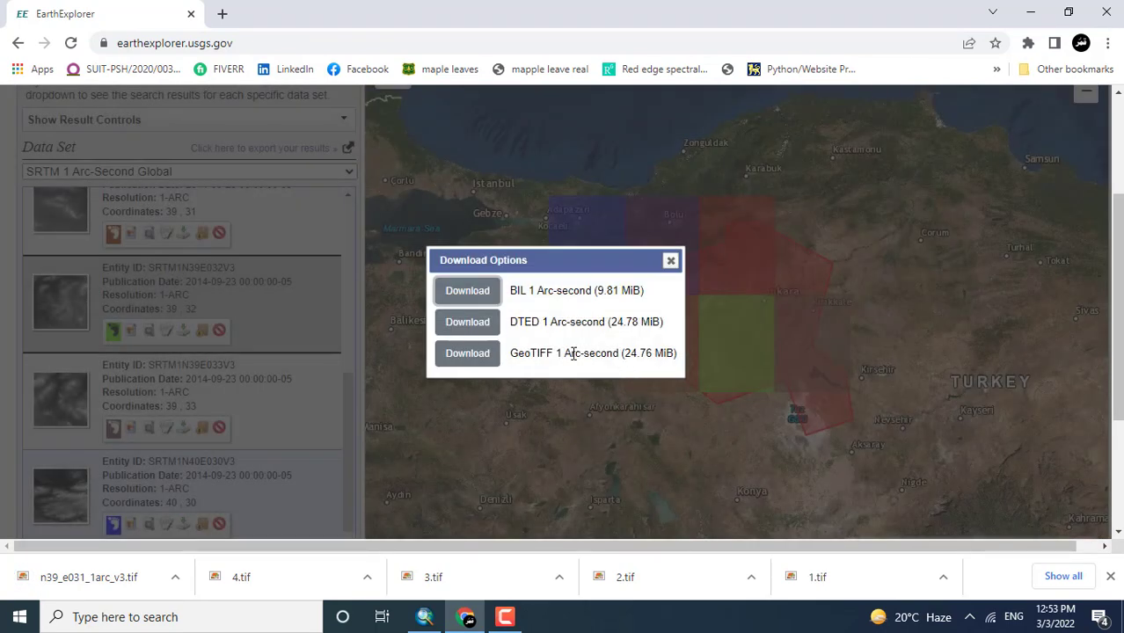
left_click(468, 353)
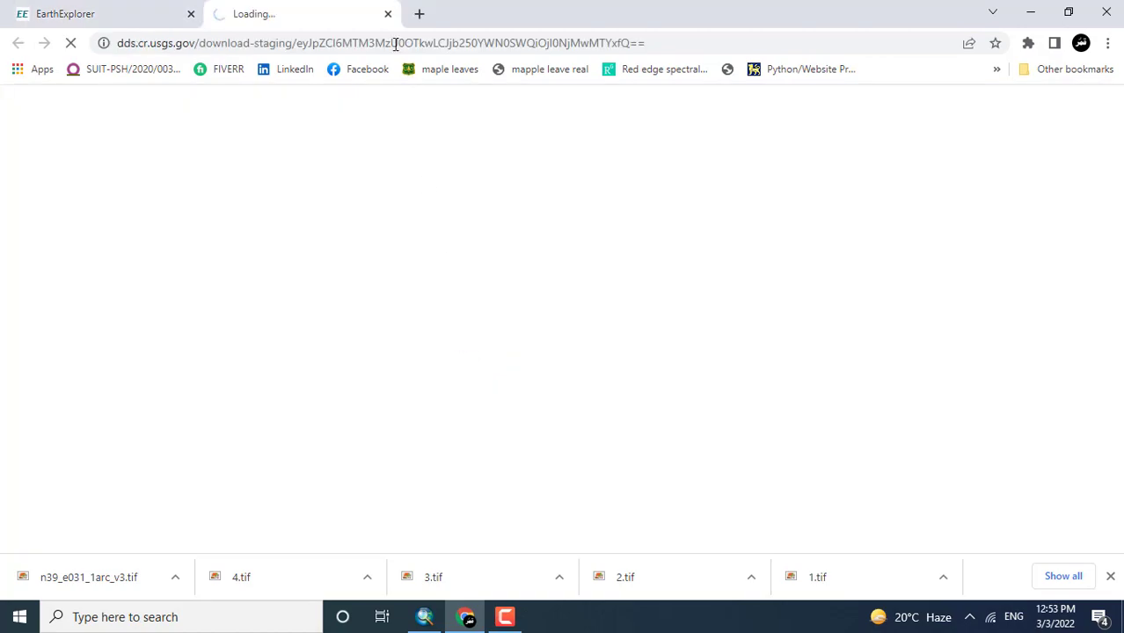
left_click(140, 11)
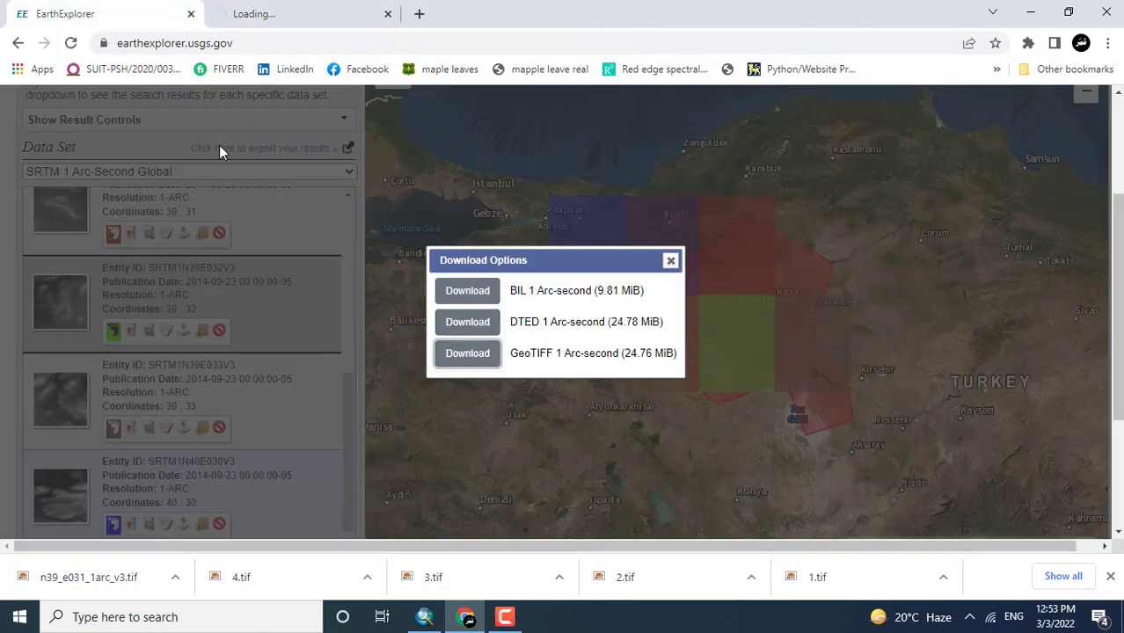
left_click(671, 262)
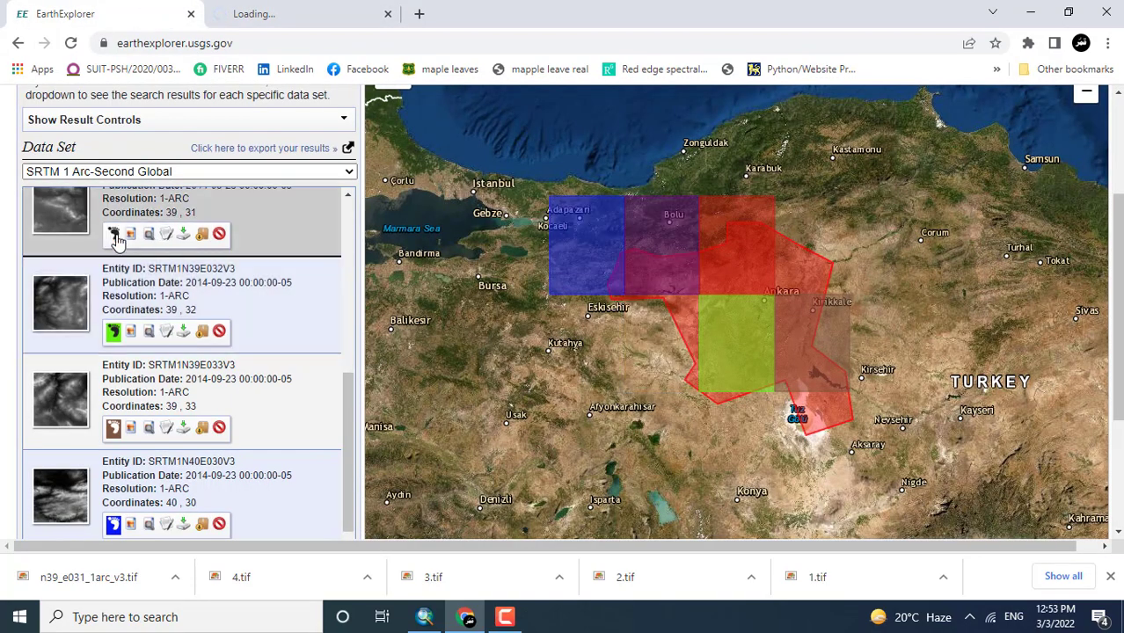
left_click(114, 334)
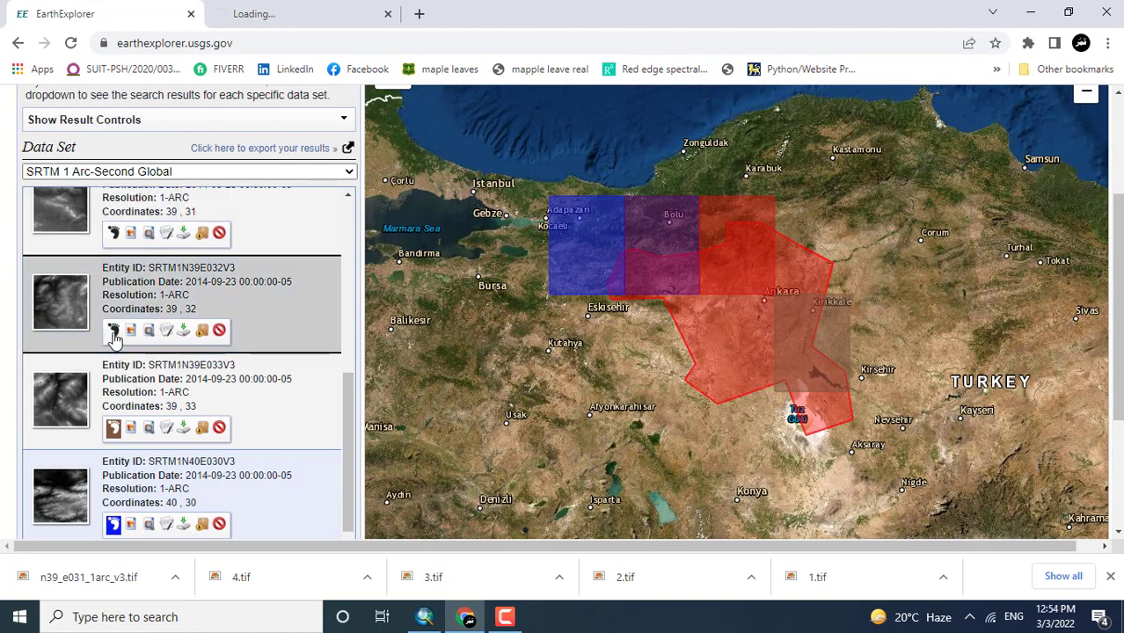
Request the N39E033 GeoTIFF and save the two tiles as 5.tif and 6.tif
left_click(183, 428)
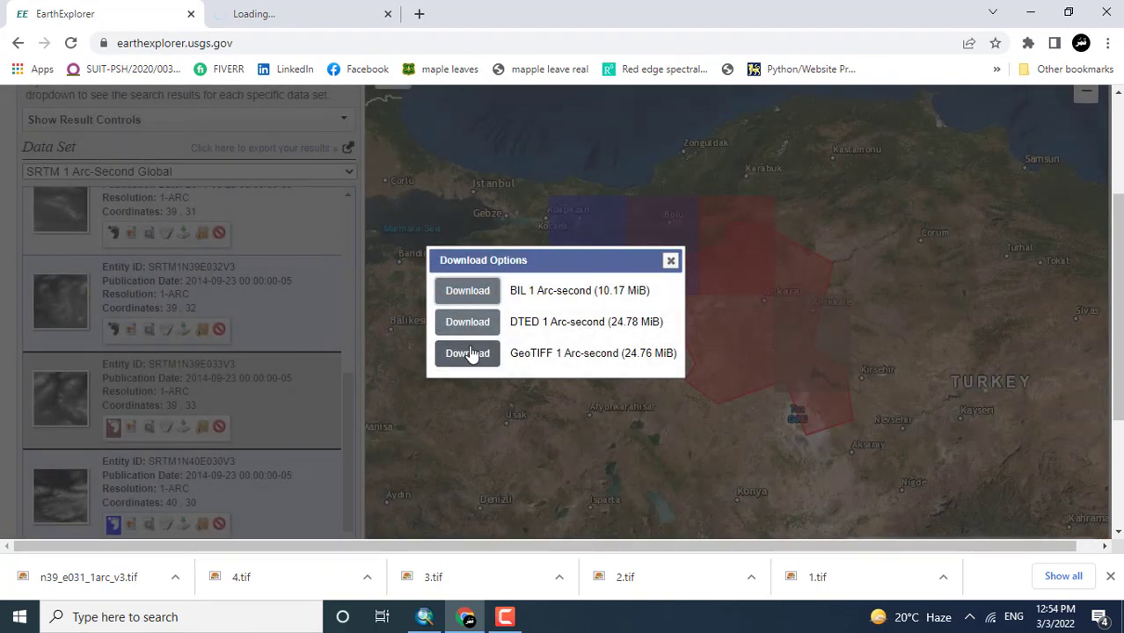
left_click(468, 351)
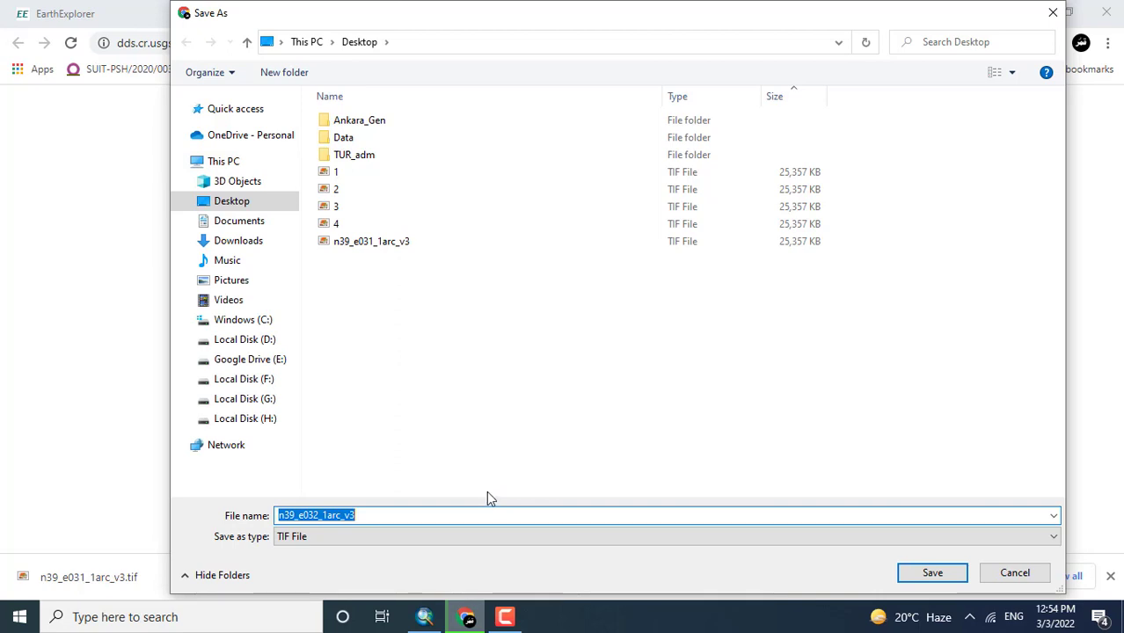
type("5")
left_click(934, 572)
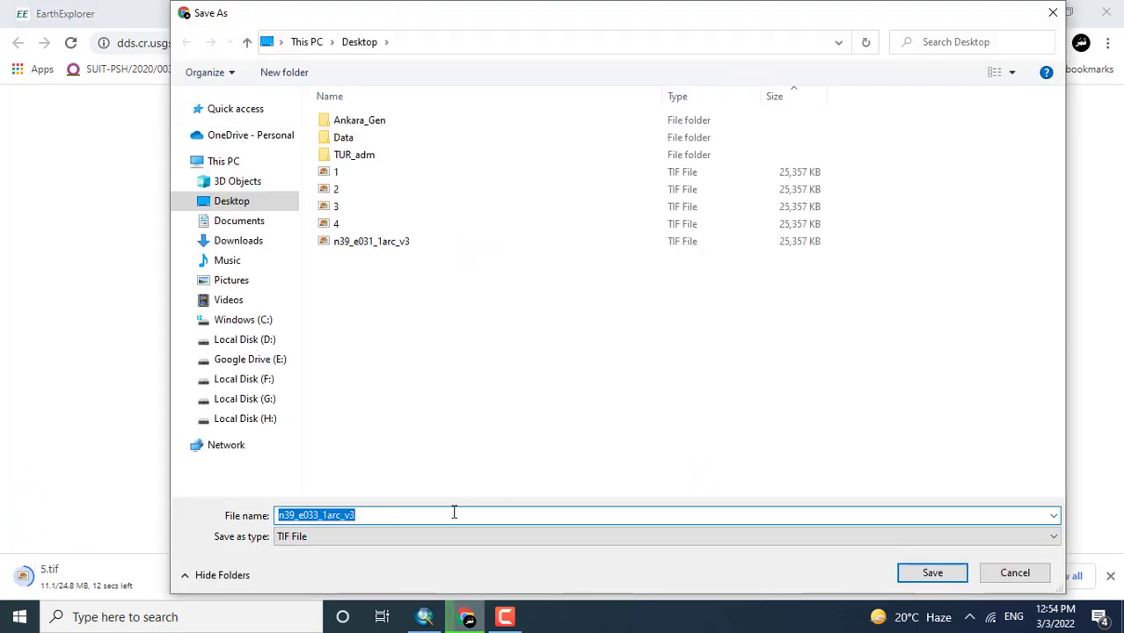
type("6")
left_click(930, 572)
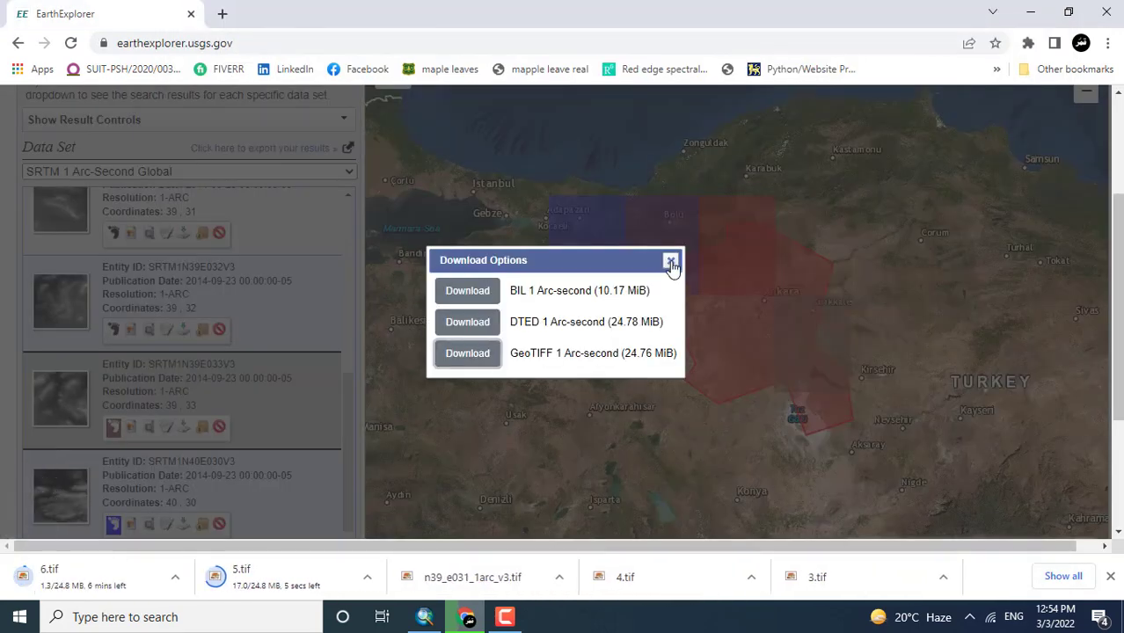
left_click(670, 262)
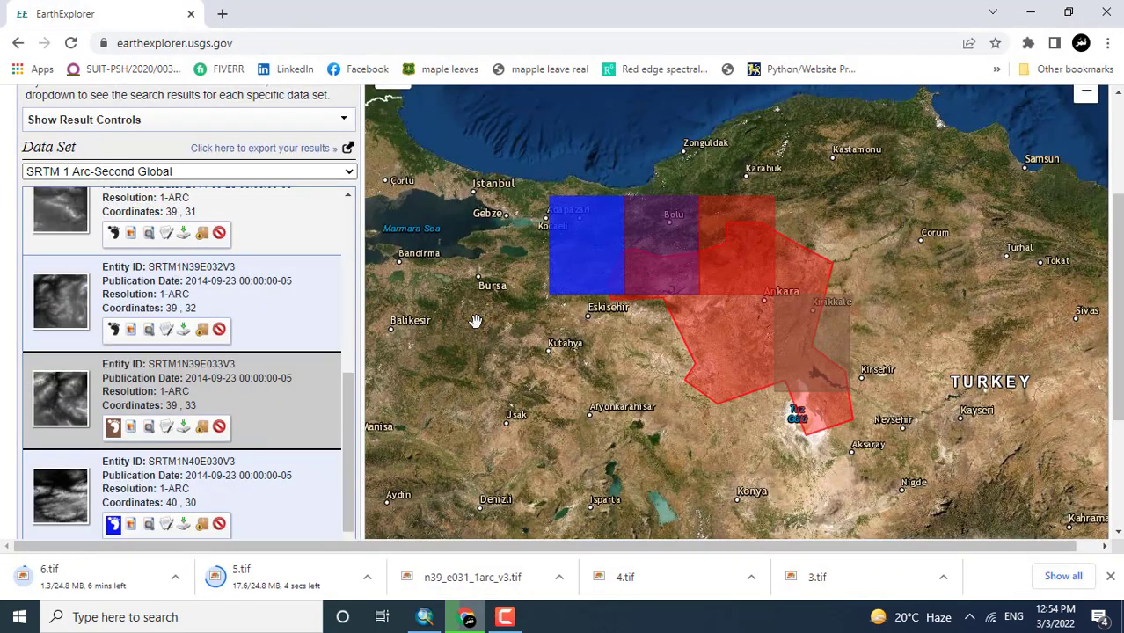
Show N39E033's footprint and download its GeoTIFF again, saving it as 7
left_click(114, 428)
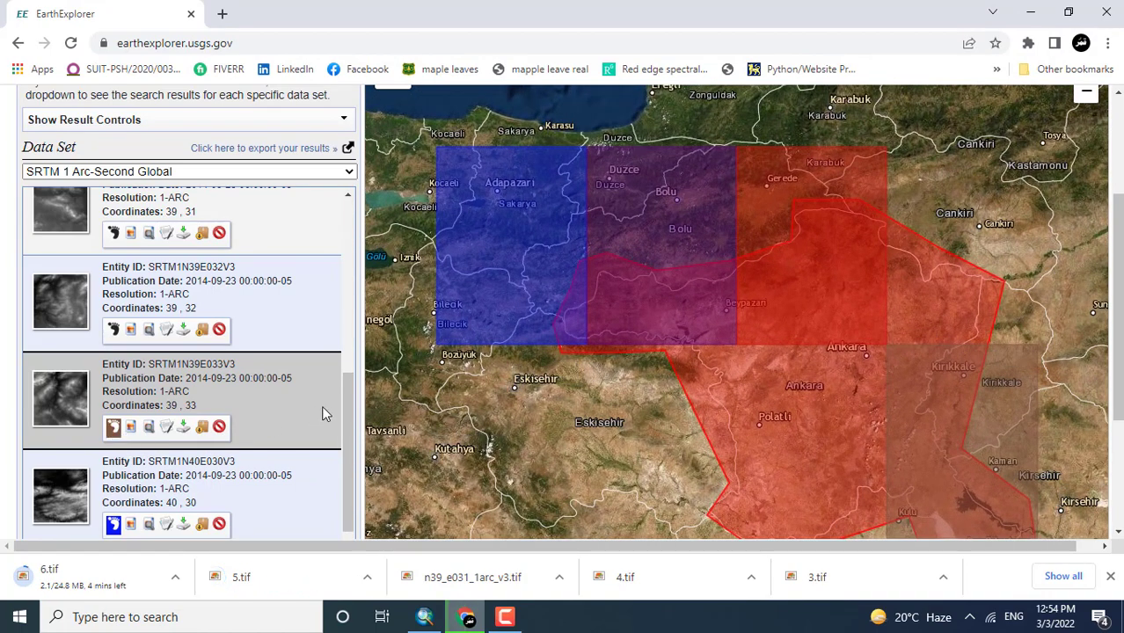
scroll(350, 450, "down", 2)
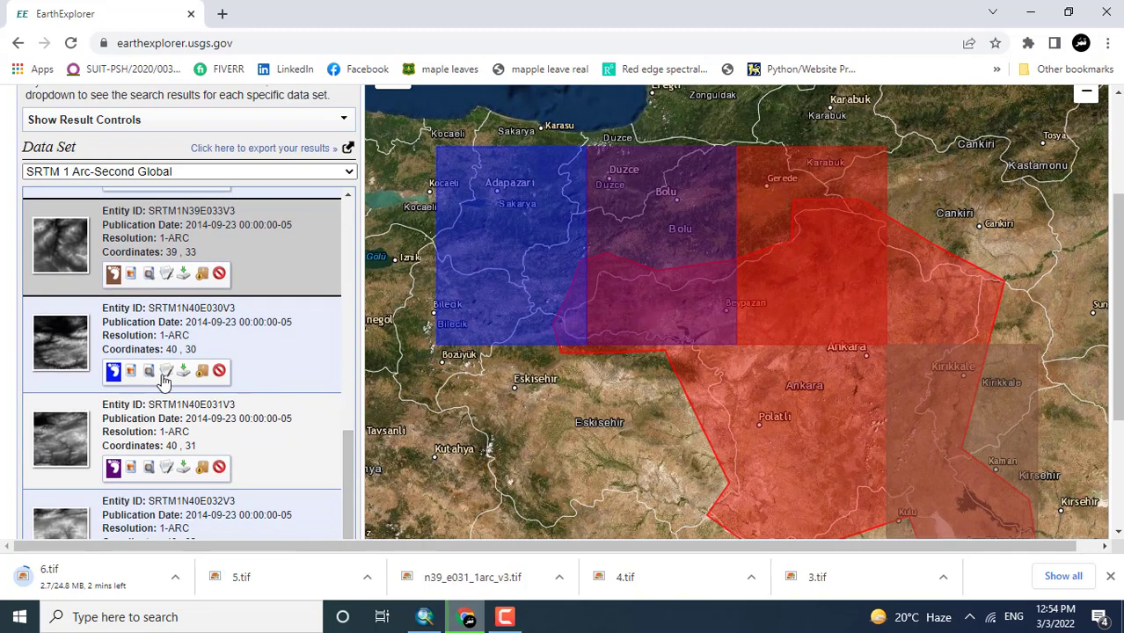
left_click(183, 276)
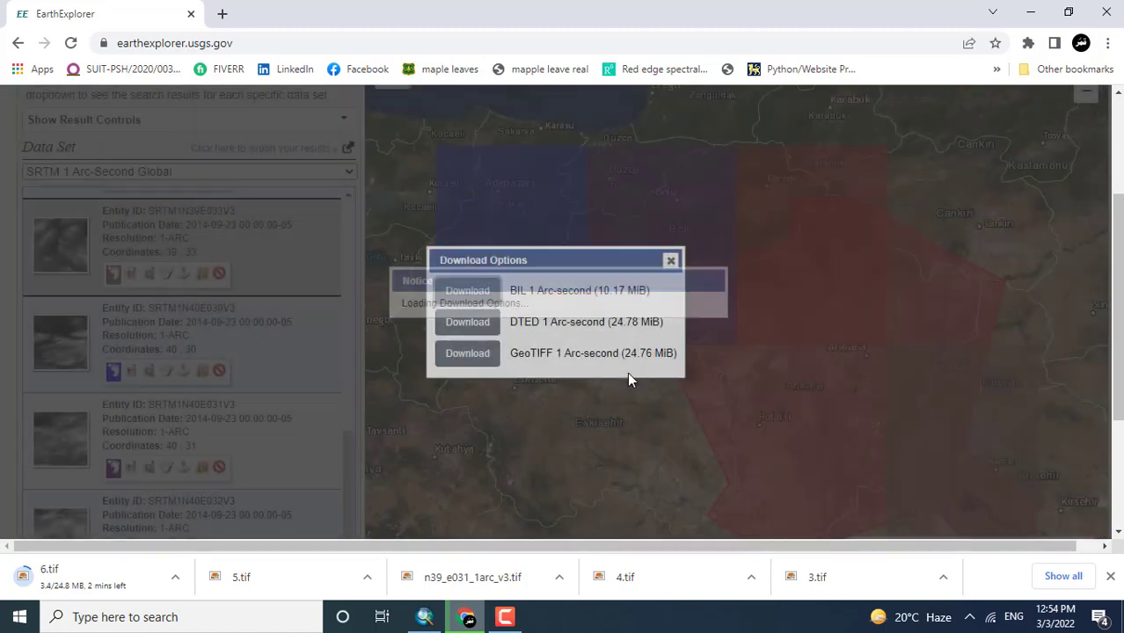
left_click(468, 354)
left_click(468, 355)
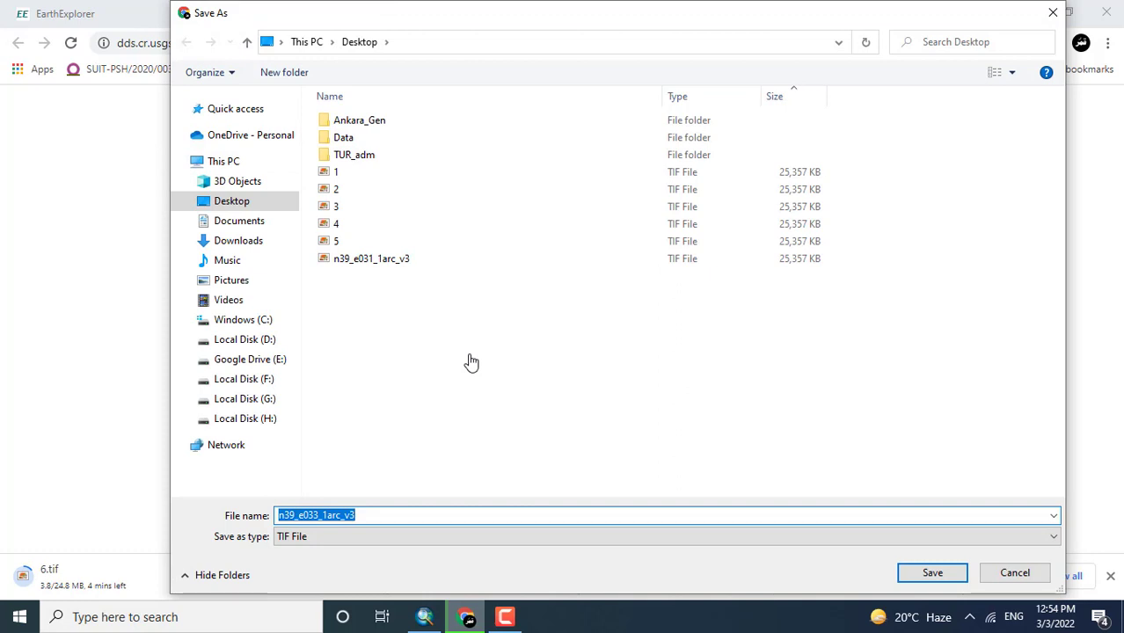
type("6")
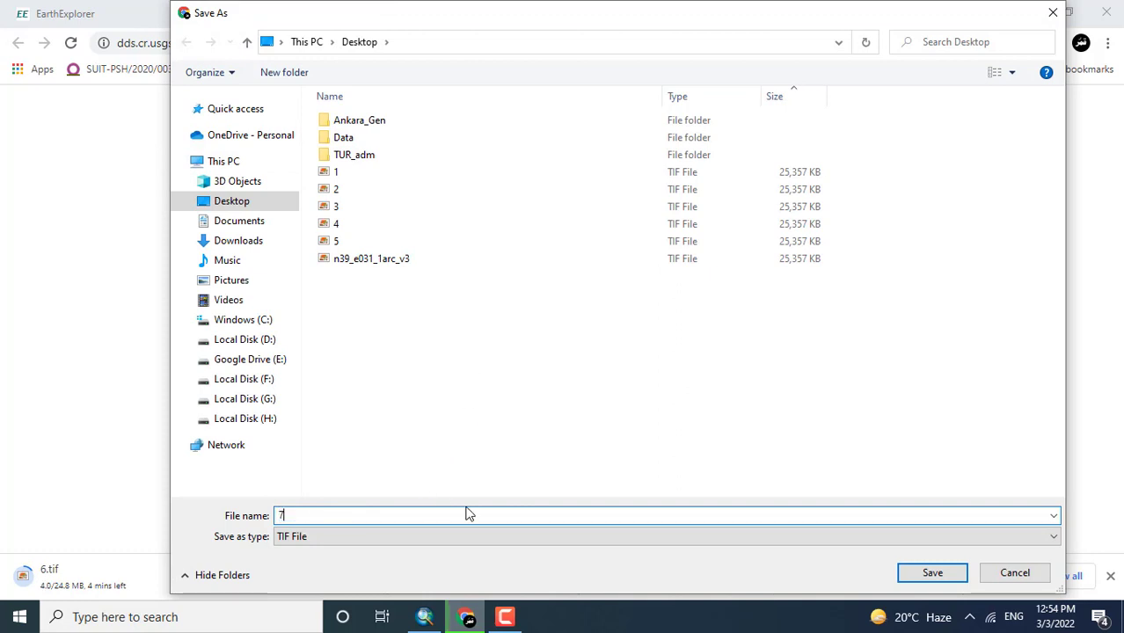
left_click(915, 571)
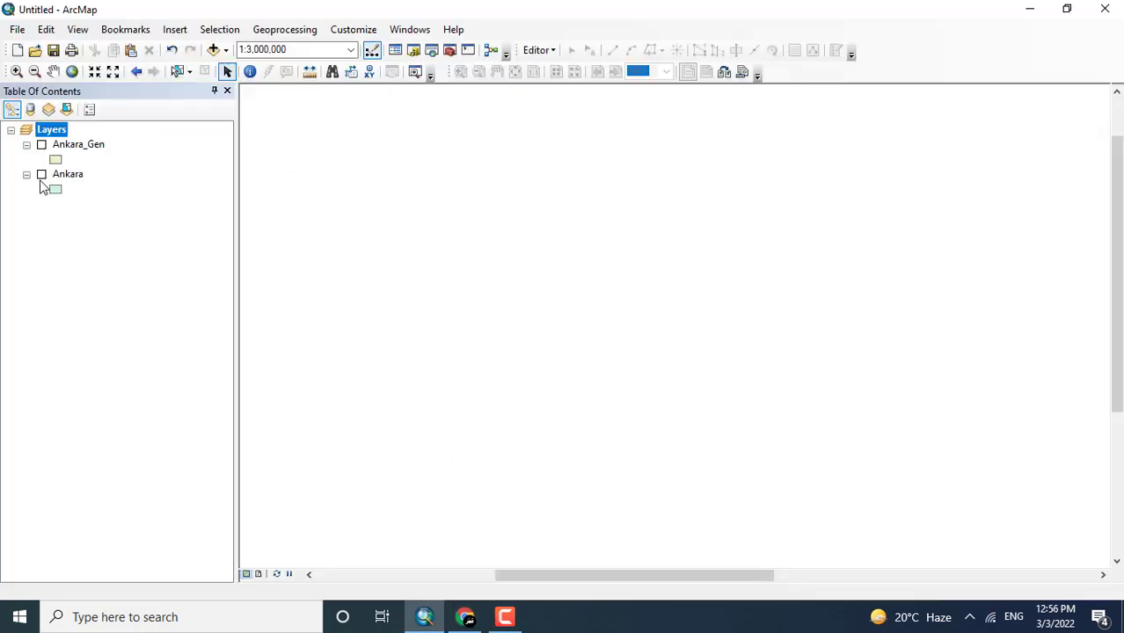
left_click(42, 175)
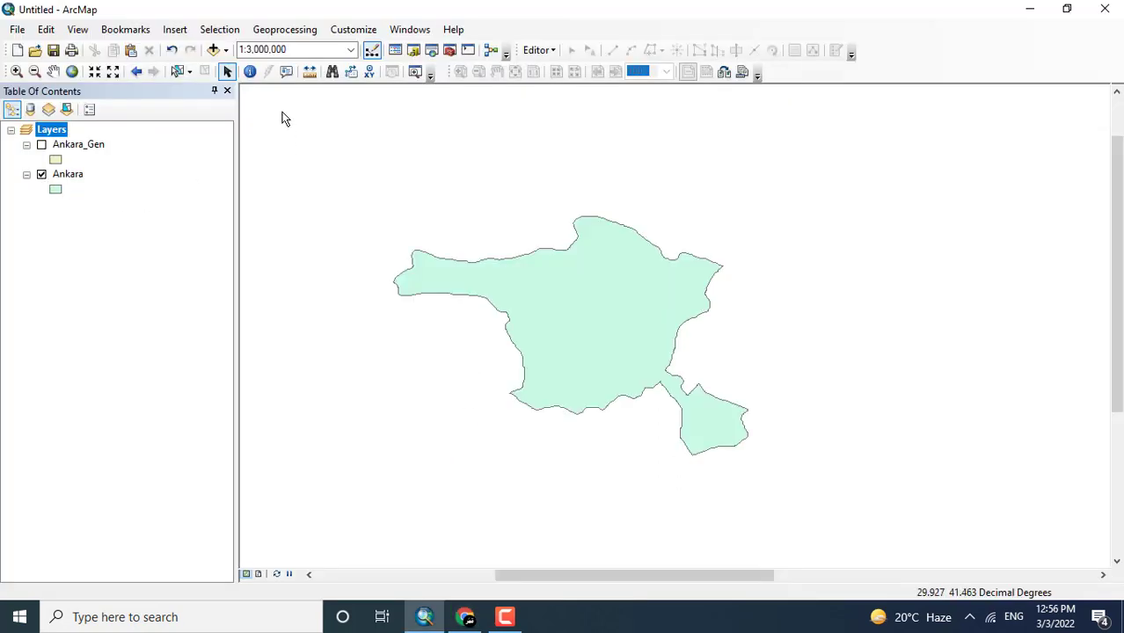
Add the Desktop SRTM tiles 1.tif through n39_e031_1arc_v3.tif to the map as raster layers
left_click(213, 51)
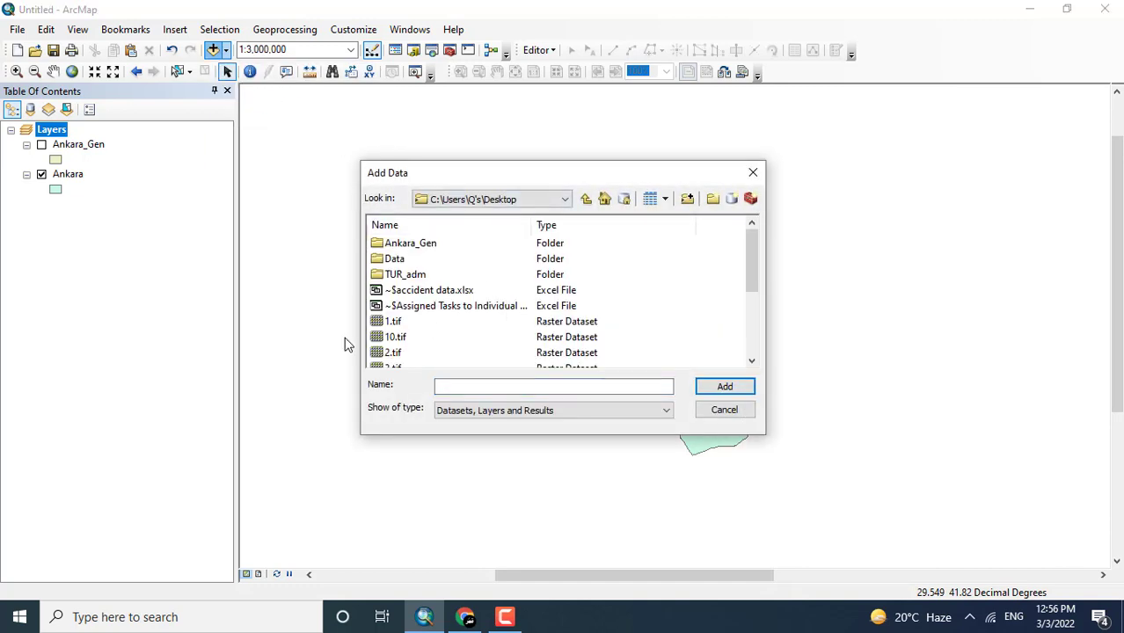
left_click(394, 323)
key("shift+Down")
key("shift+Down")
key("shift+Down")
key("shift+Down")
key("shift+Down")
key("shift+Down")
key("shift+Down")
key("shift+Down")
key("shift+Down")
key("shift+Down")
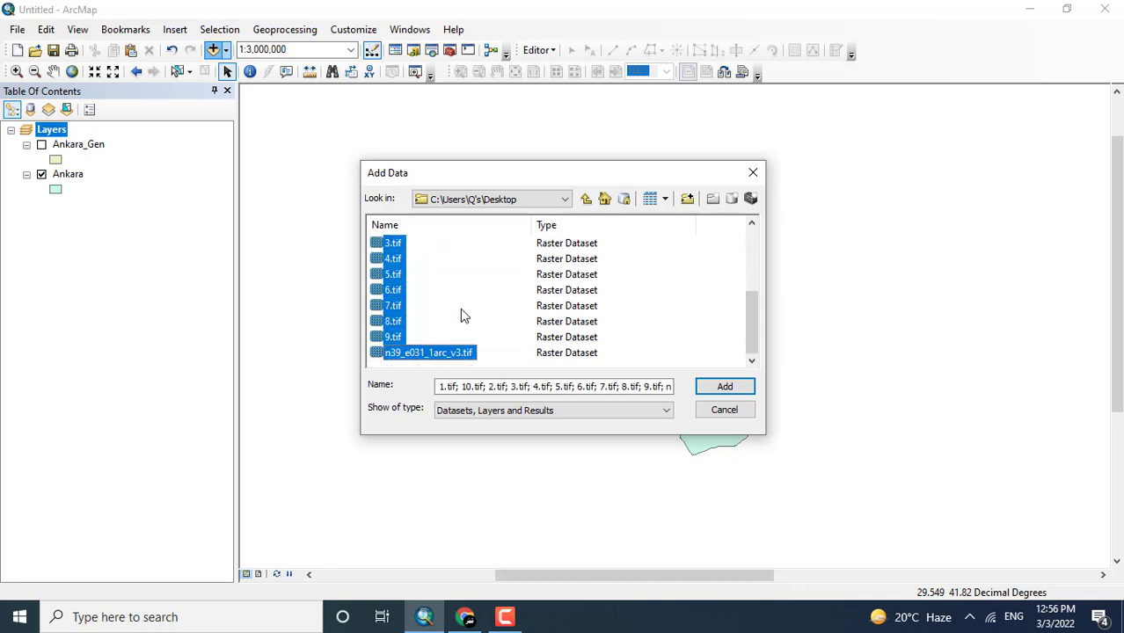
left_click(724, 387)
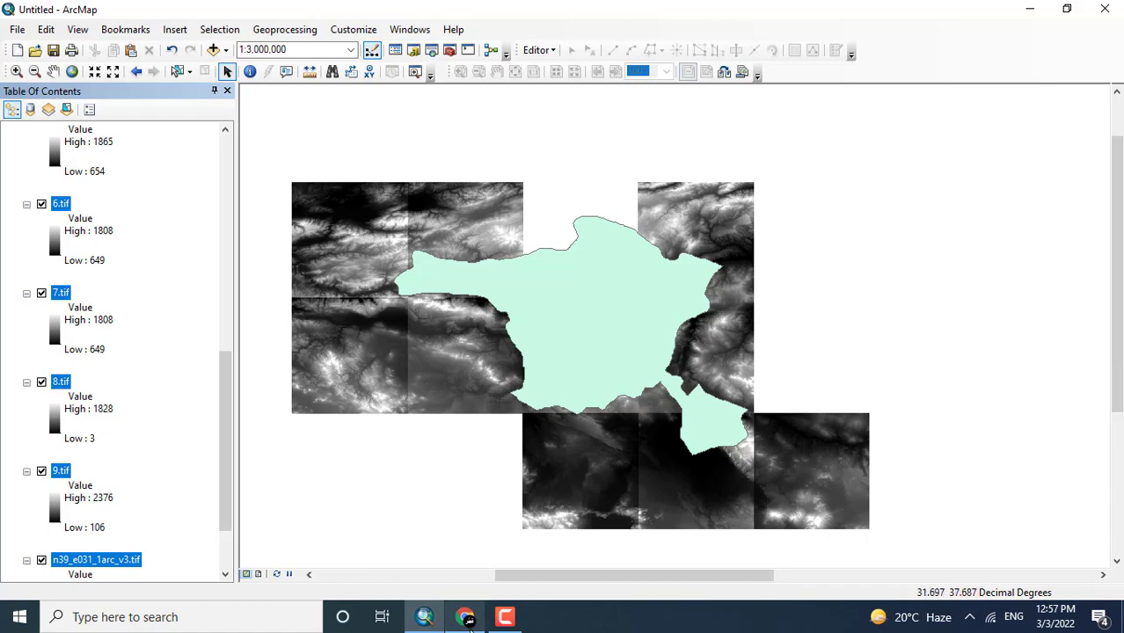
Back in EarthExplorer, browse the SRTM results, briefly previewing the N40E033, N38E033 and N38E034 footprints
mouse_move(465, 616)
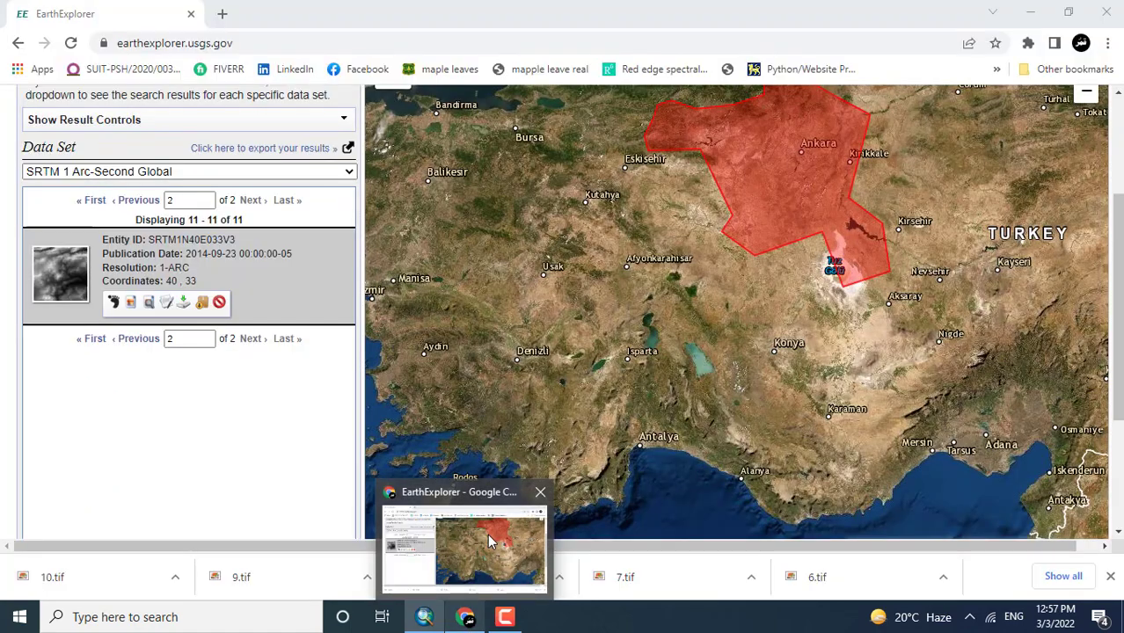
left_click(489, 534)
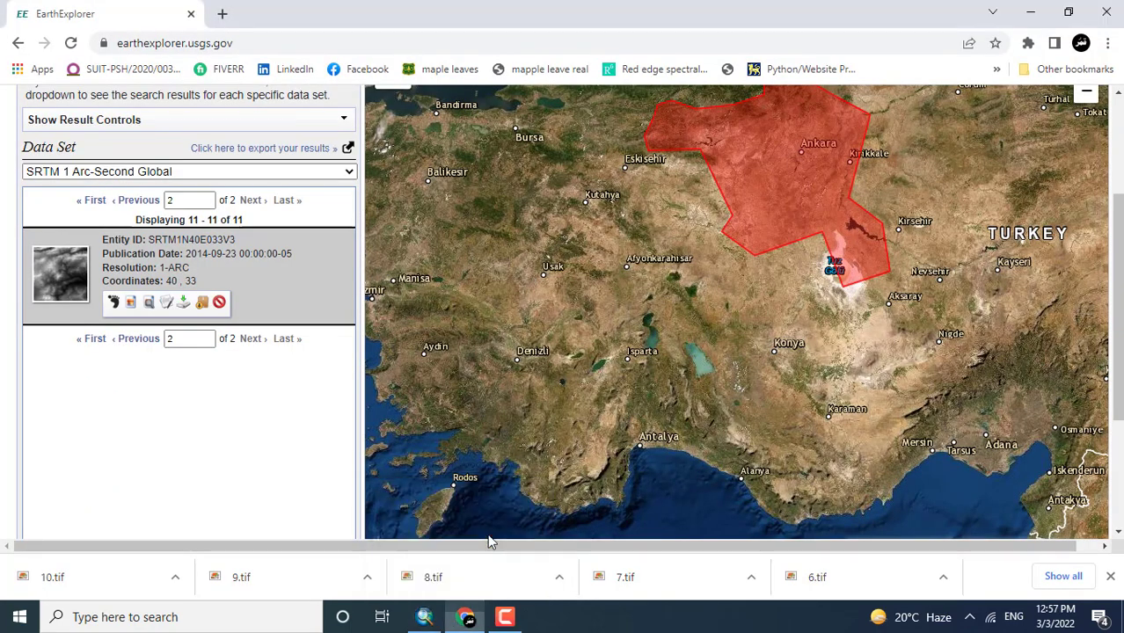
scroll(295, 427, "up", 3)
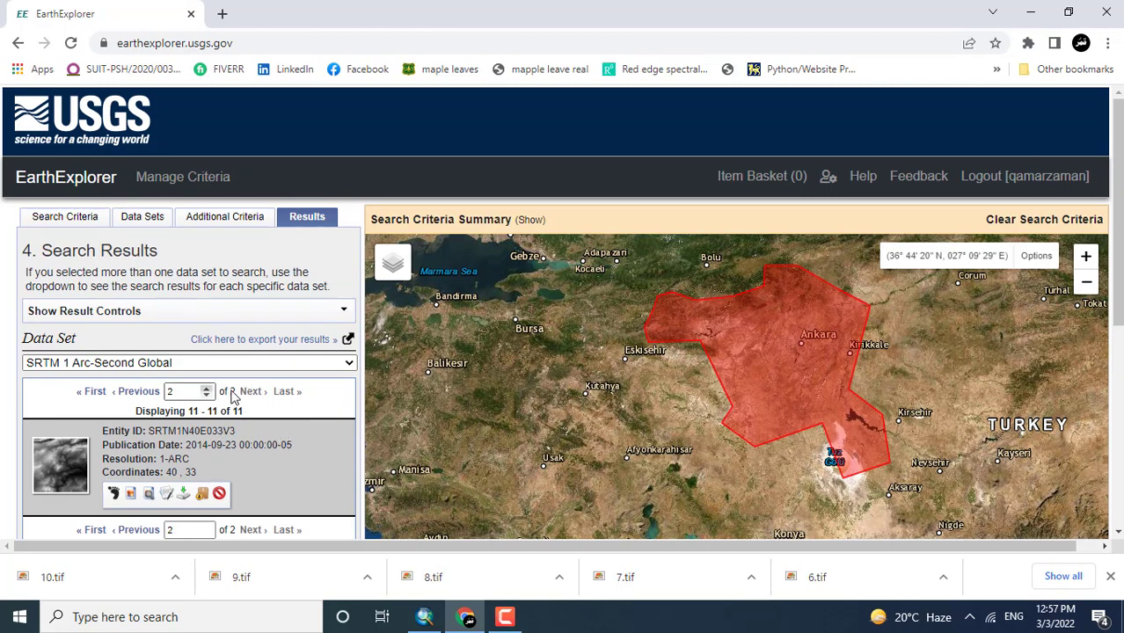
left_click(114, 494)
left_click(113, 494)
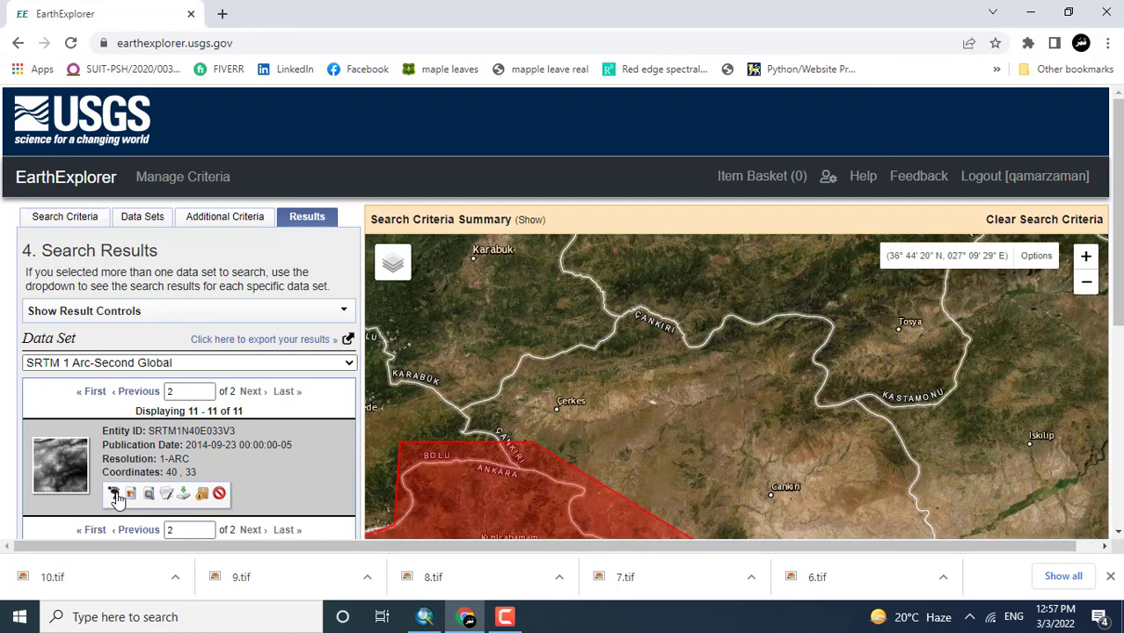
left_click(97, 393)
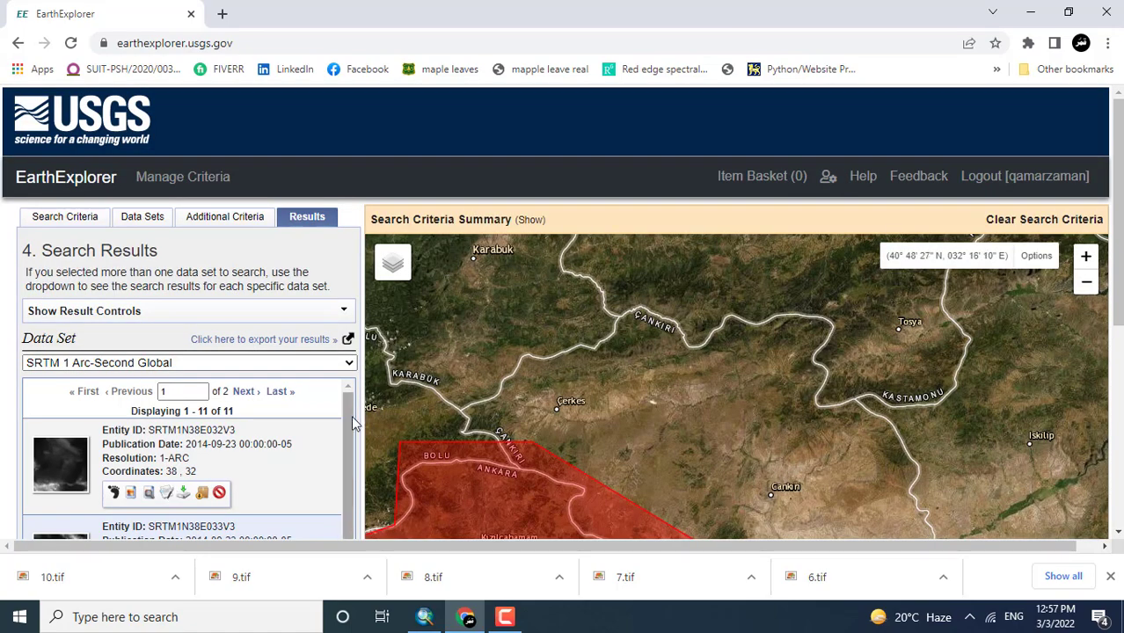
scroll(351, 457, "down", 1)
scroll(1109, 280, "down", 3)
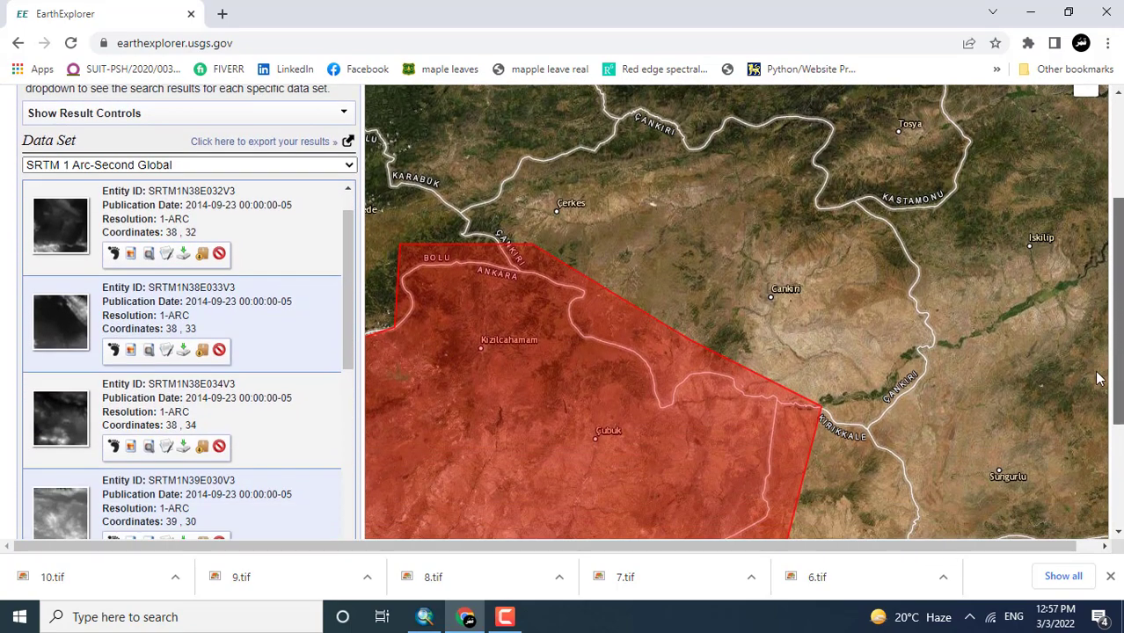
left_click(112, 346)
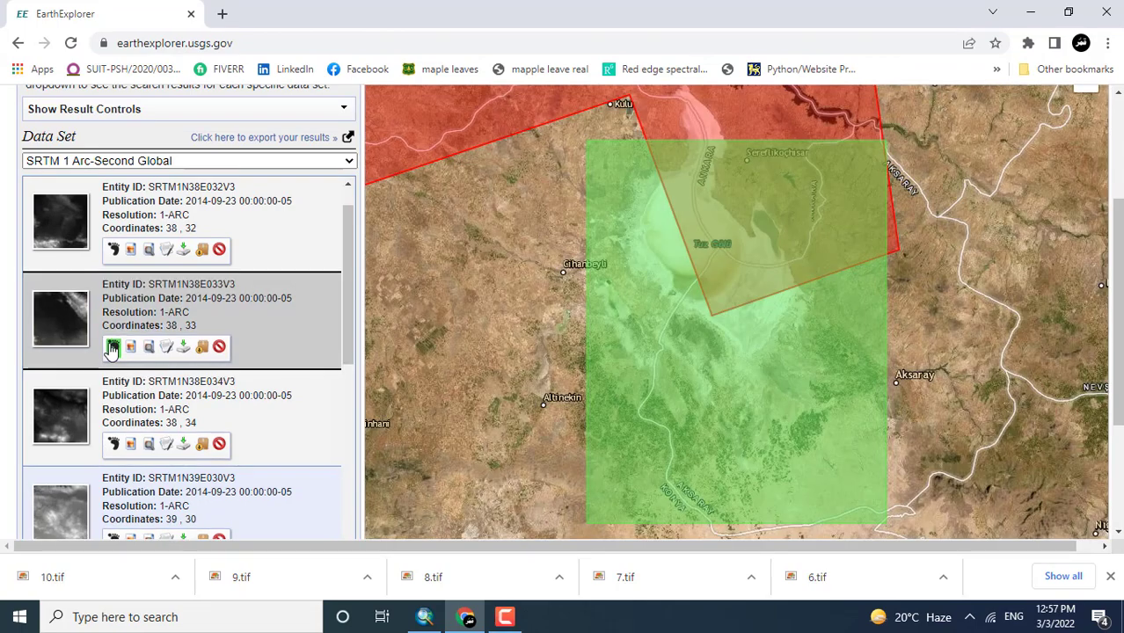
left_click(112, 444)
left_click(113, 445)
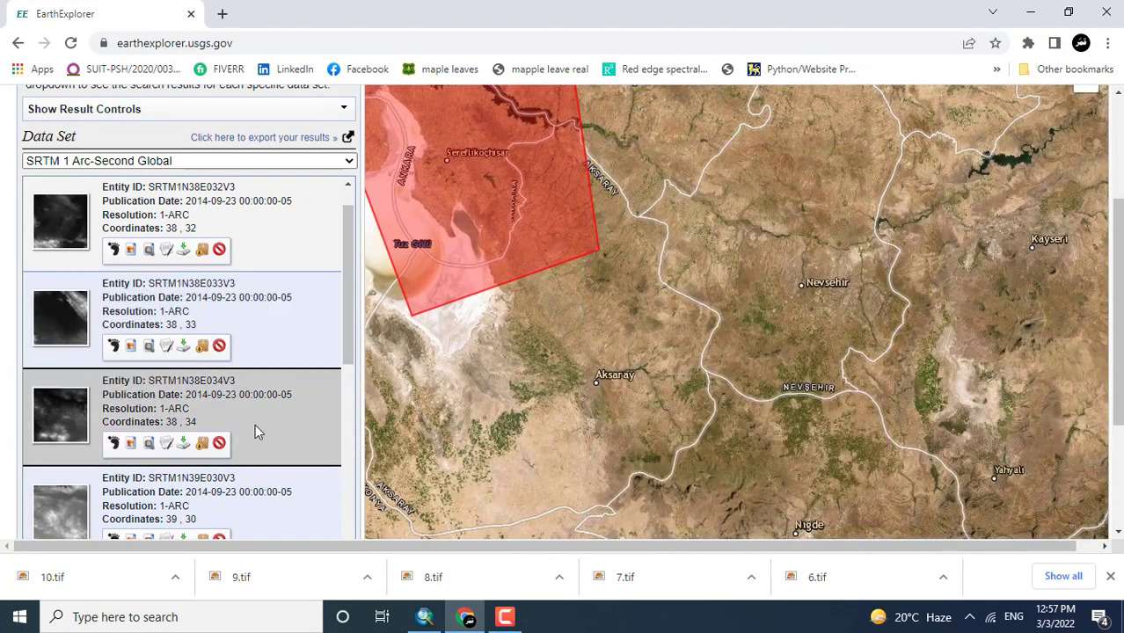
scroll(351, 389, "down", 3)
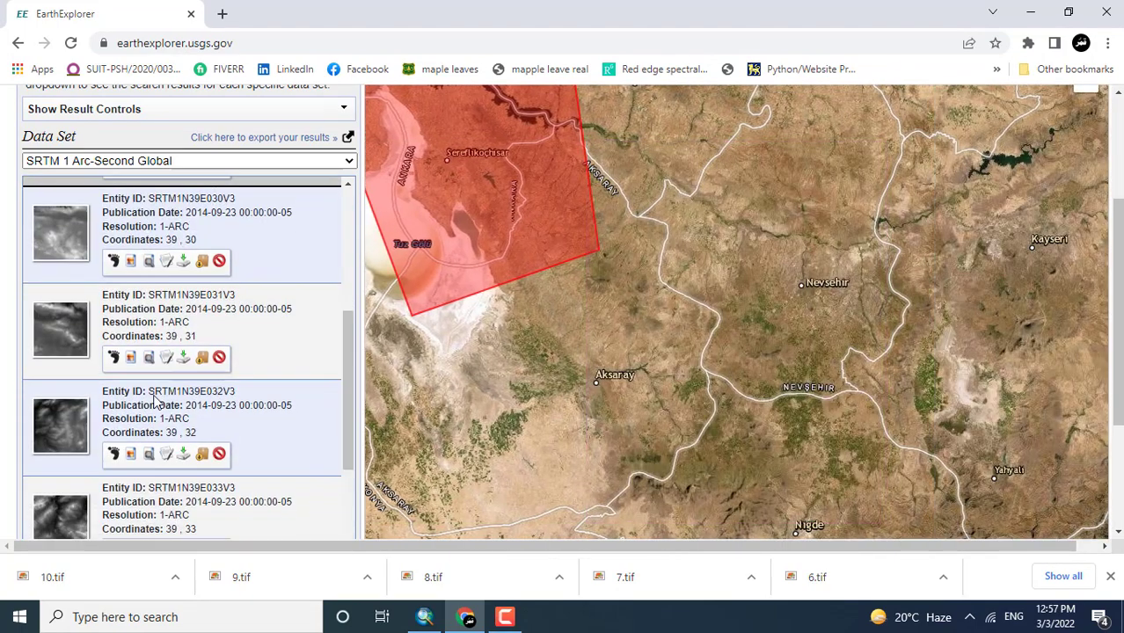
Show footprints for tiles N39E030, N39E031, N39E032, N39E033, N40E030, N40E031 and N40E032
left_click(113, 357)
left_click(113, 260)
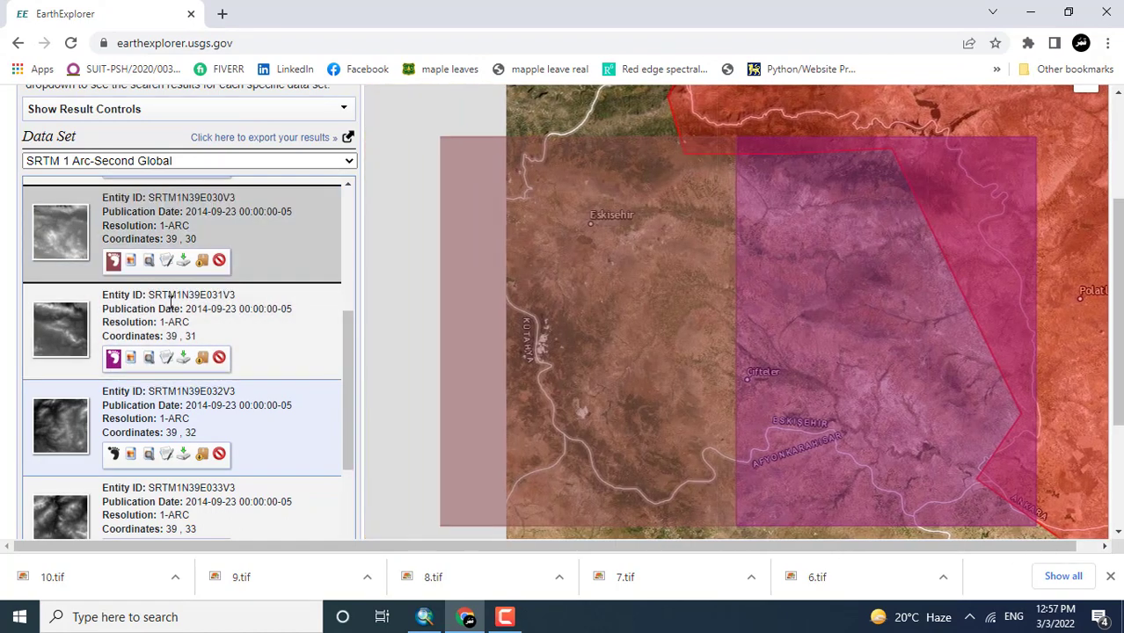
left_click(113, 454)
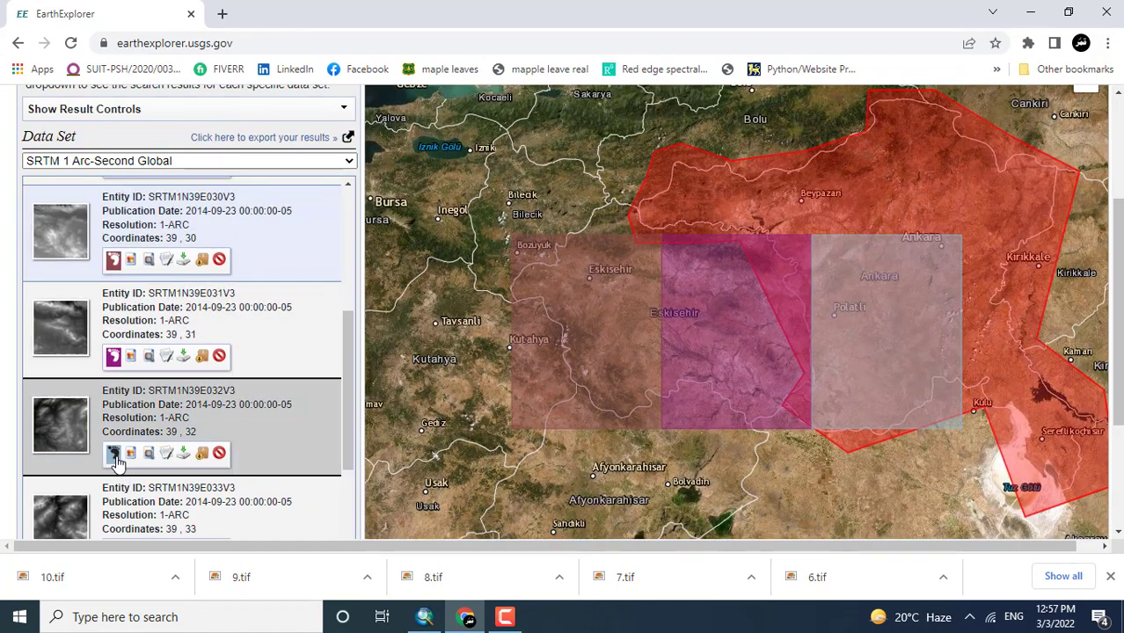
left_click_drag(348, 416, 351, 501)
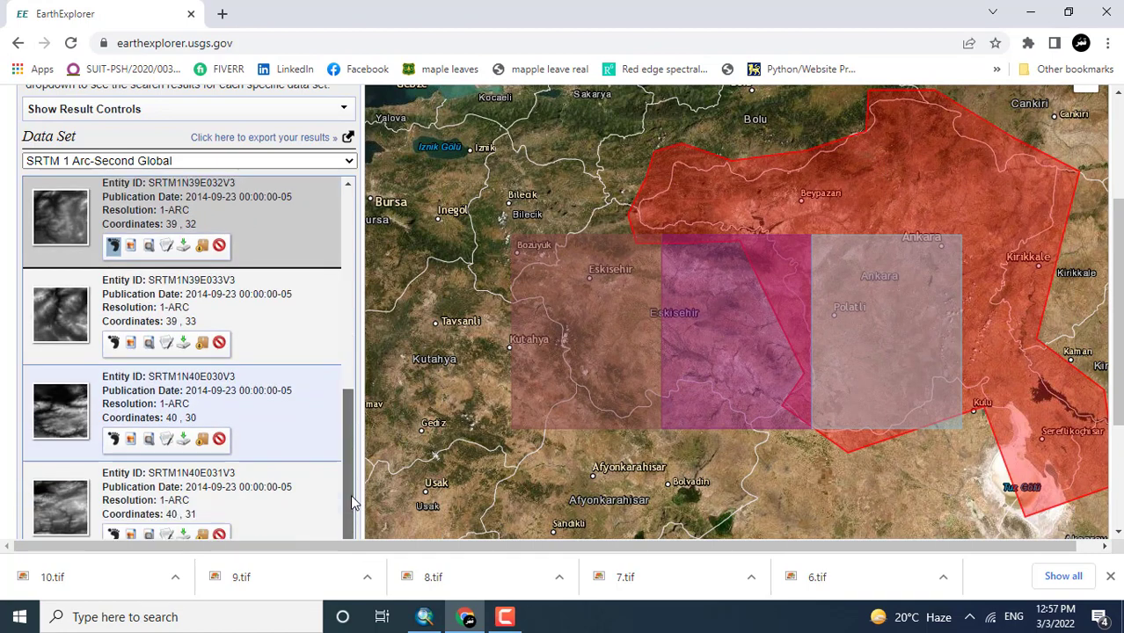
left_click(113, 343)
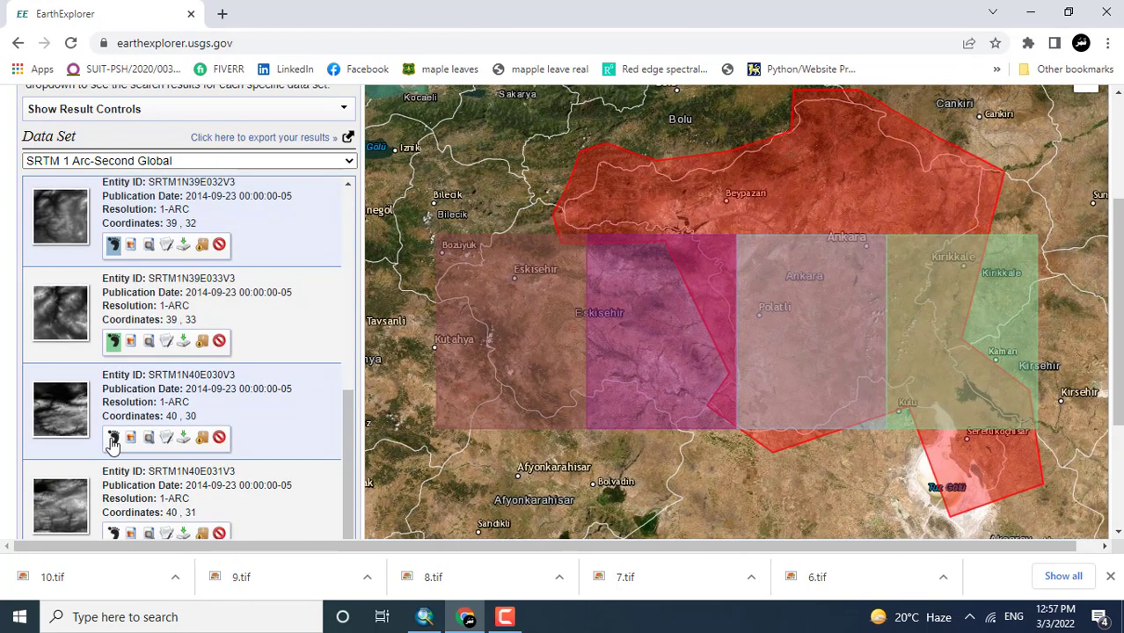
left_click(113, 440)
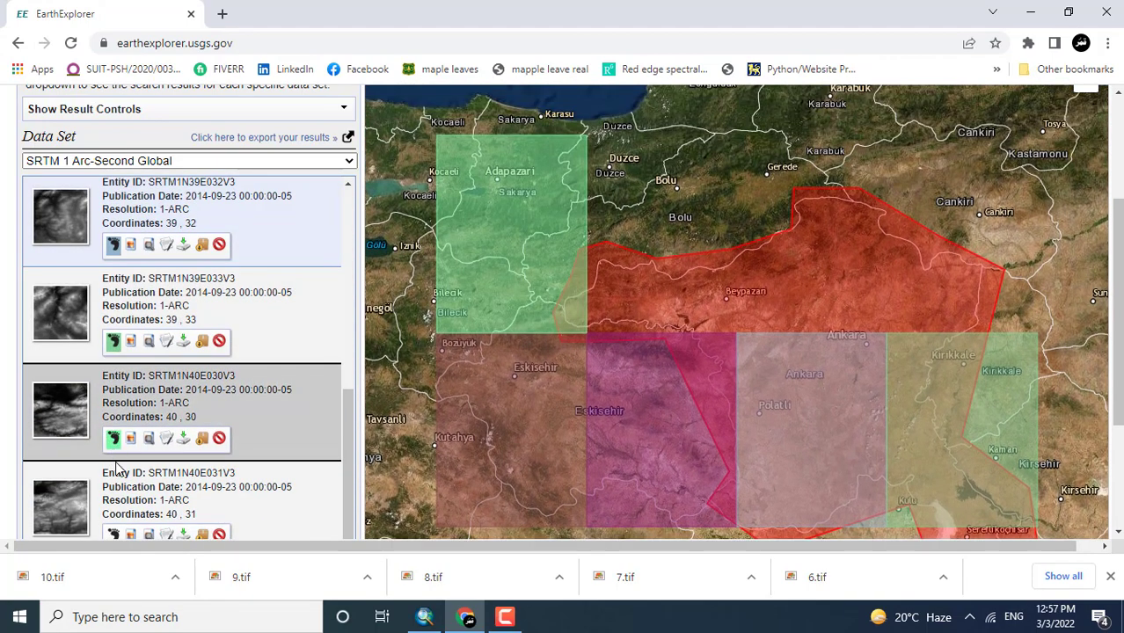
left_click(113, 534)
scroll(342, 397, "down", 1)
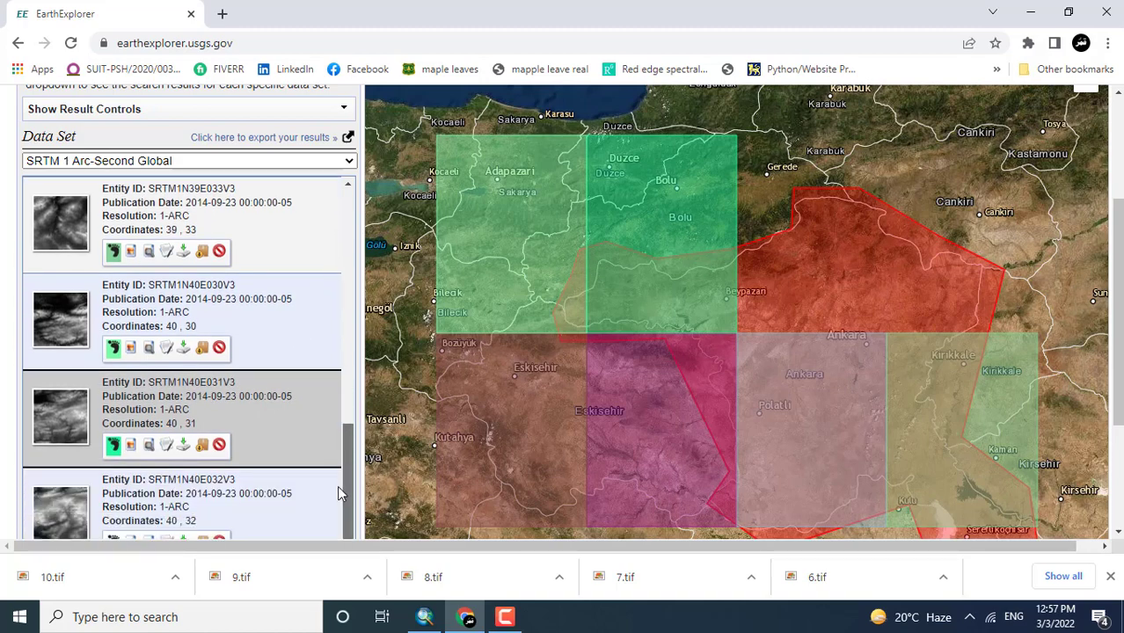
left_click(112, 540)
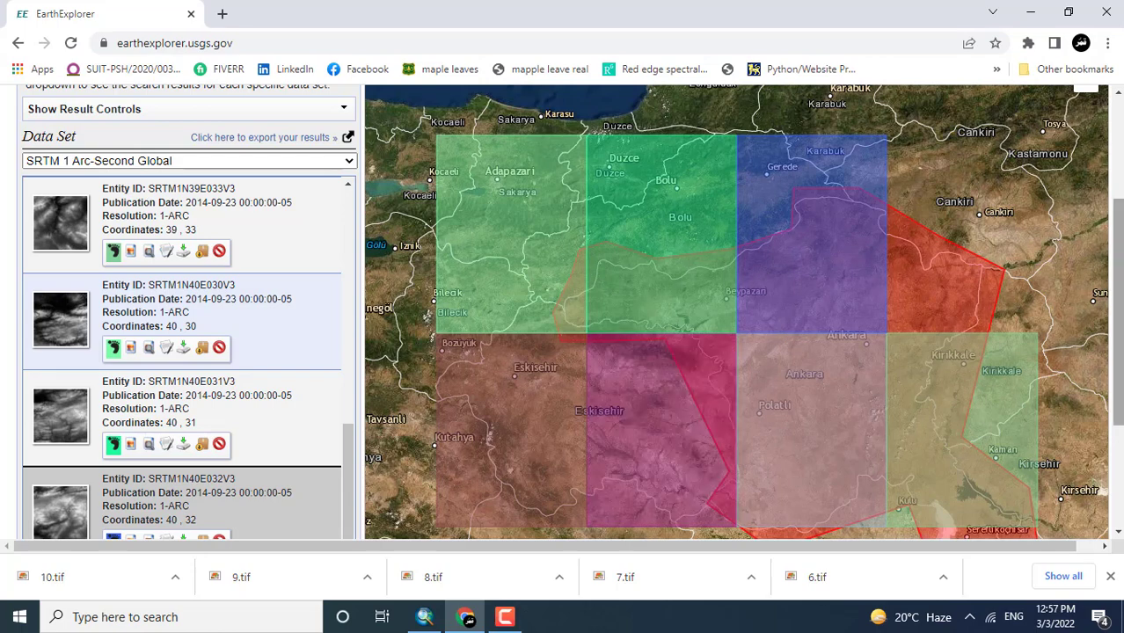
scroll(1115, 334, "down", 2)
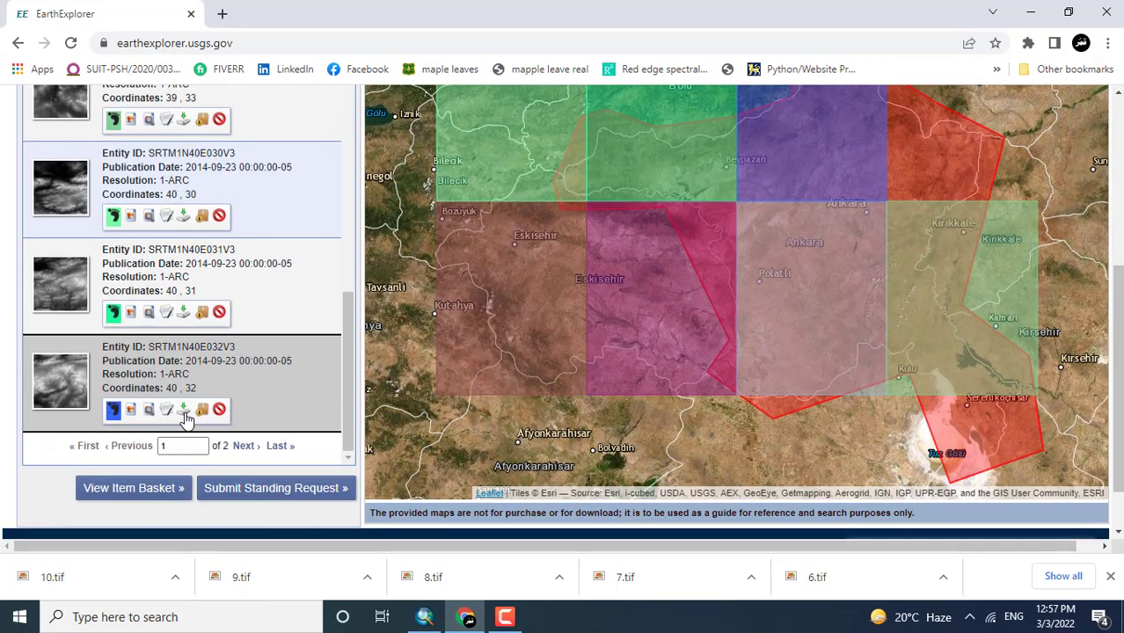
Download the SRTM1N40E032V3 GeoTIFF, save it as 11.tif, then return to ArcMap
left_click(183, 412)
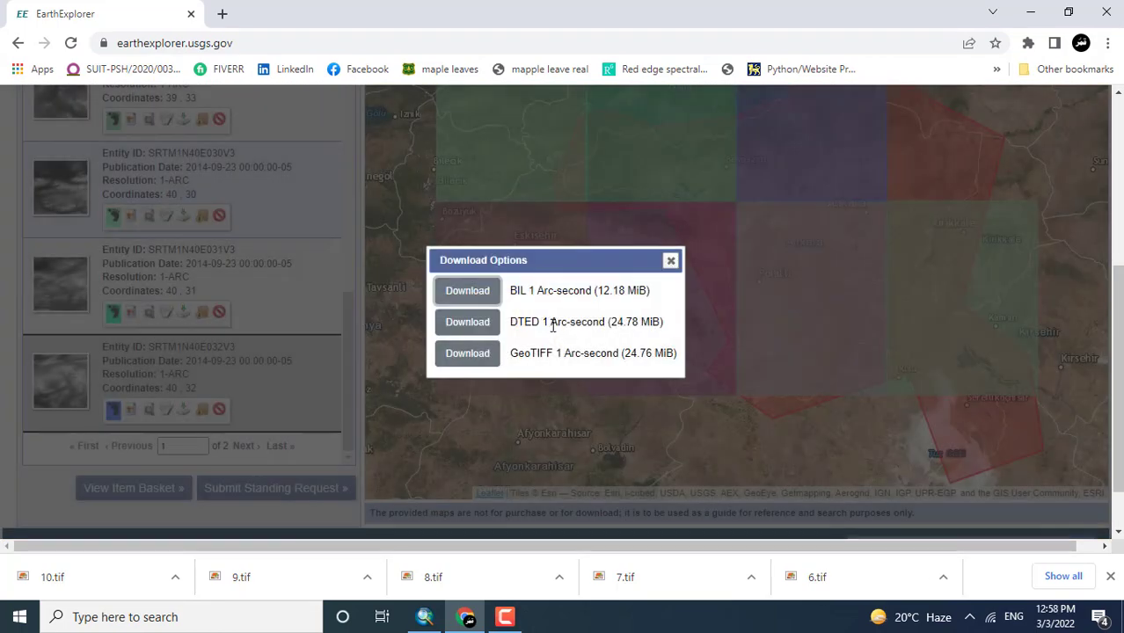
left_click(480, 359)
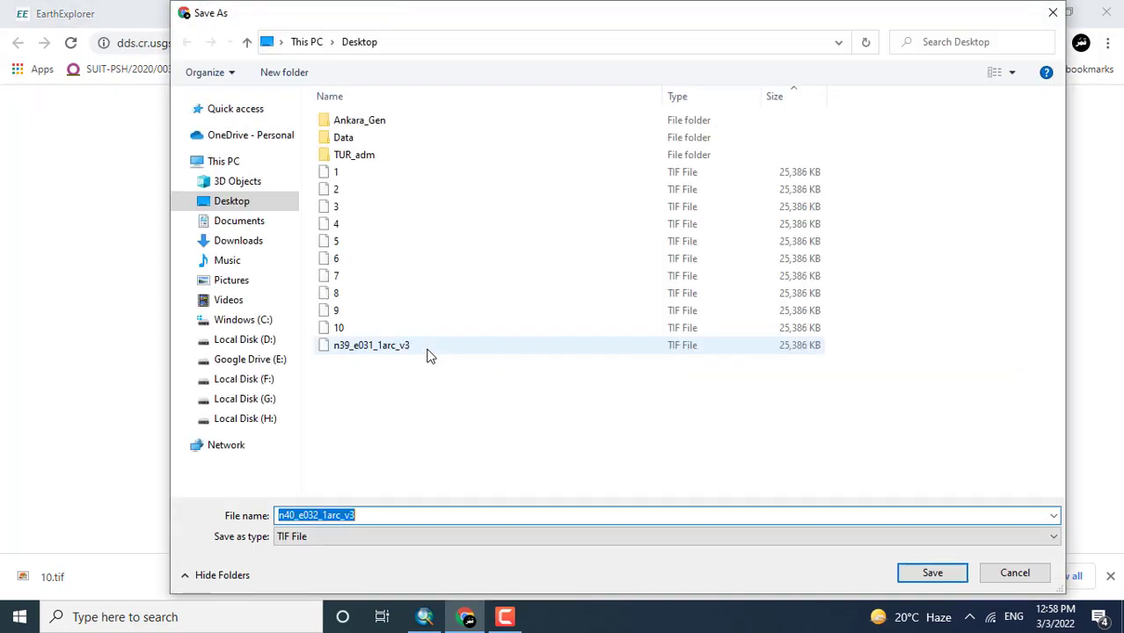
type("11")
key("Return")
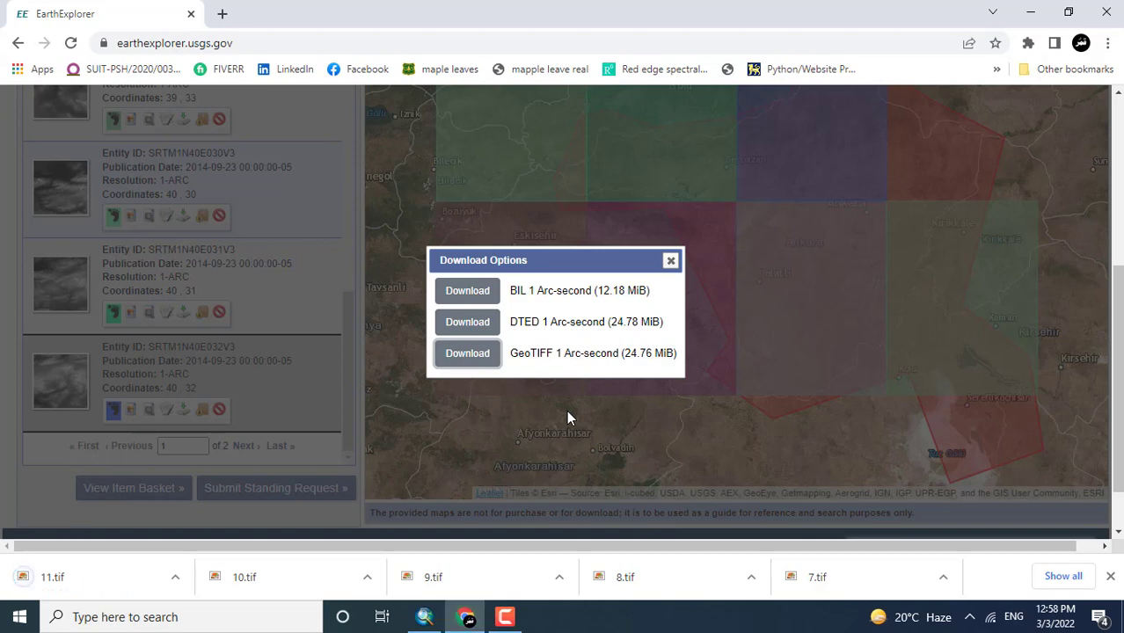
left_click(423, 616)
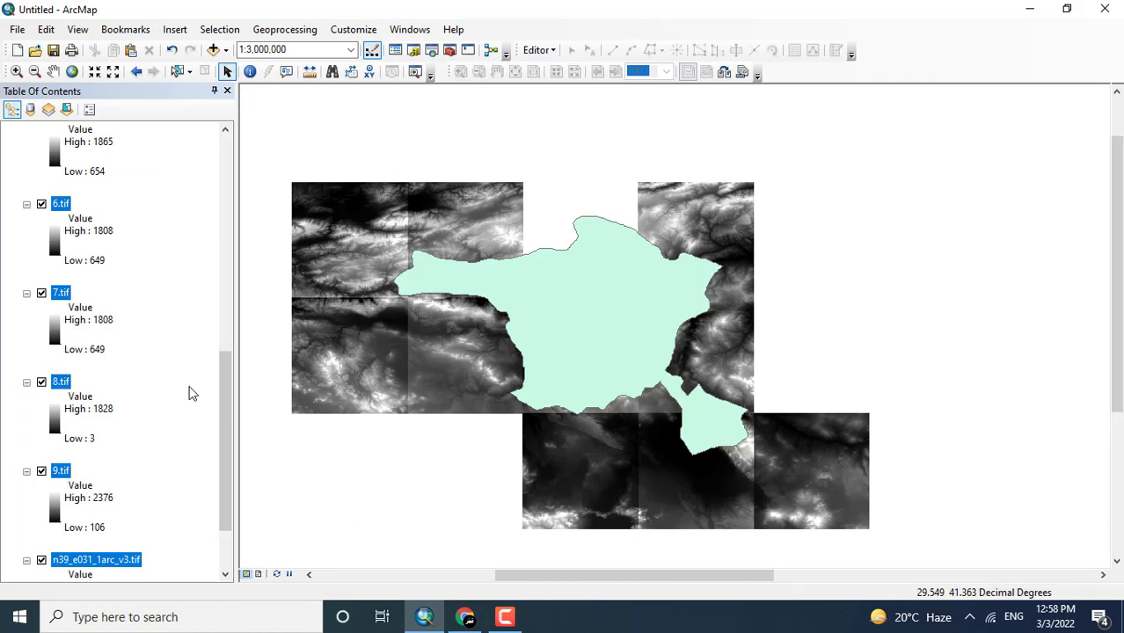
Add 11.tif from the Desktop to the map
left_click(220, 264)
left_click_drag(221, 274, 235, 202)
left_click(213, 50)
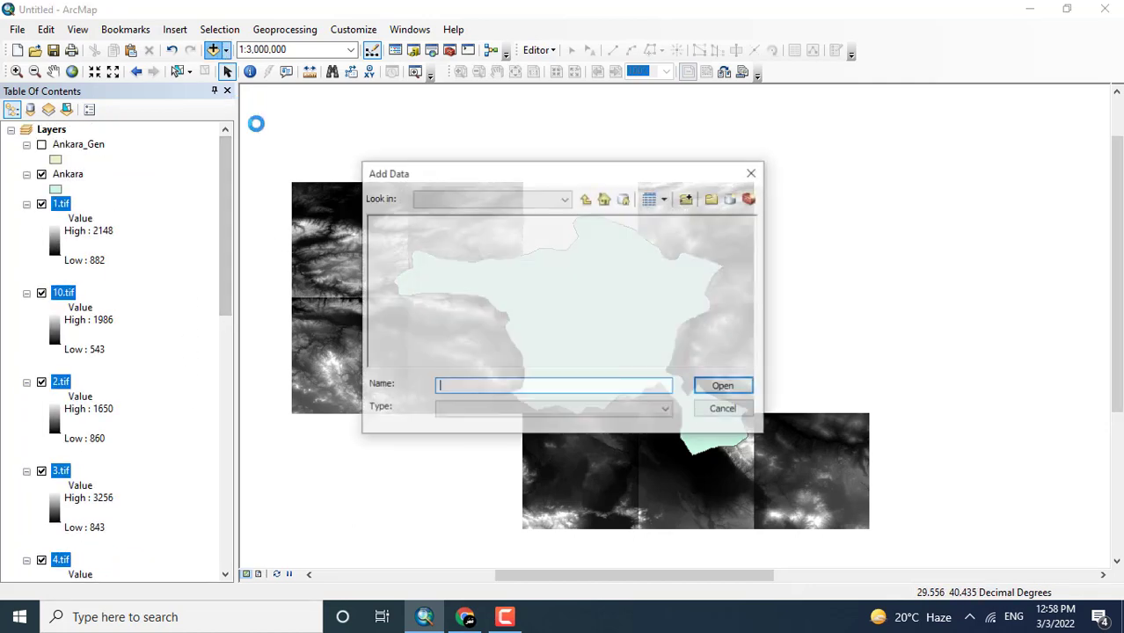
scroll(480, 339, "down", 5)
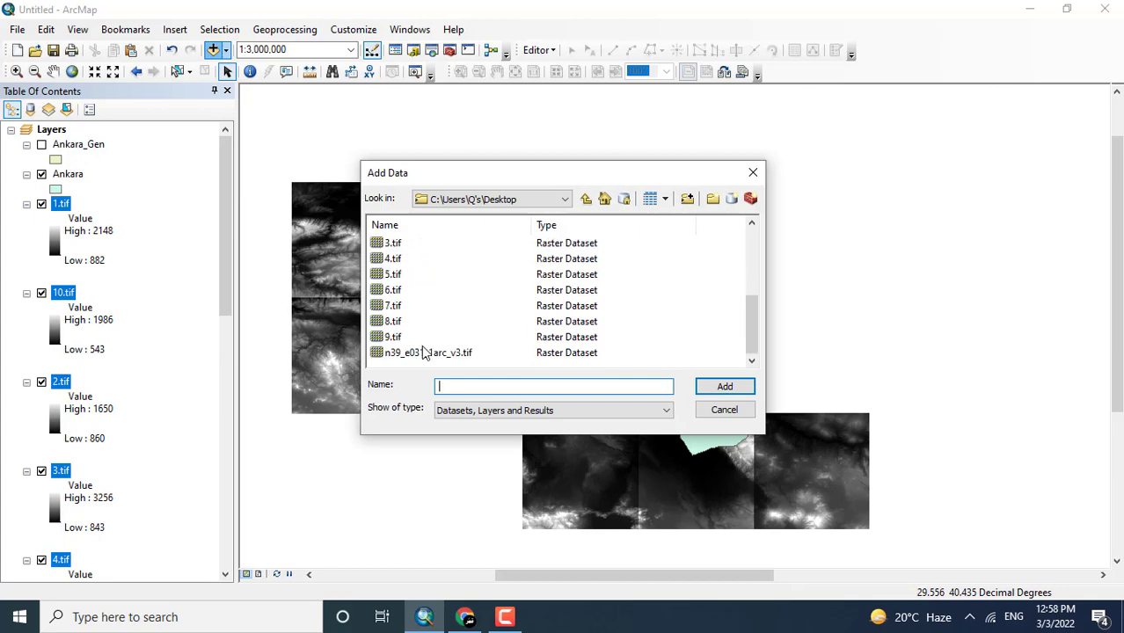
scroll(424, 351, "up", 5)
double_click(400, 355)
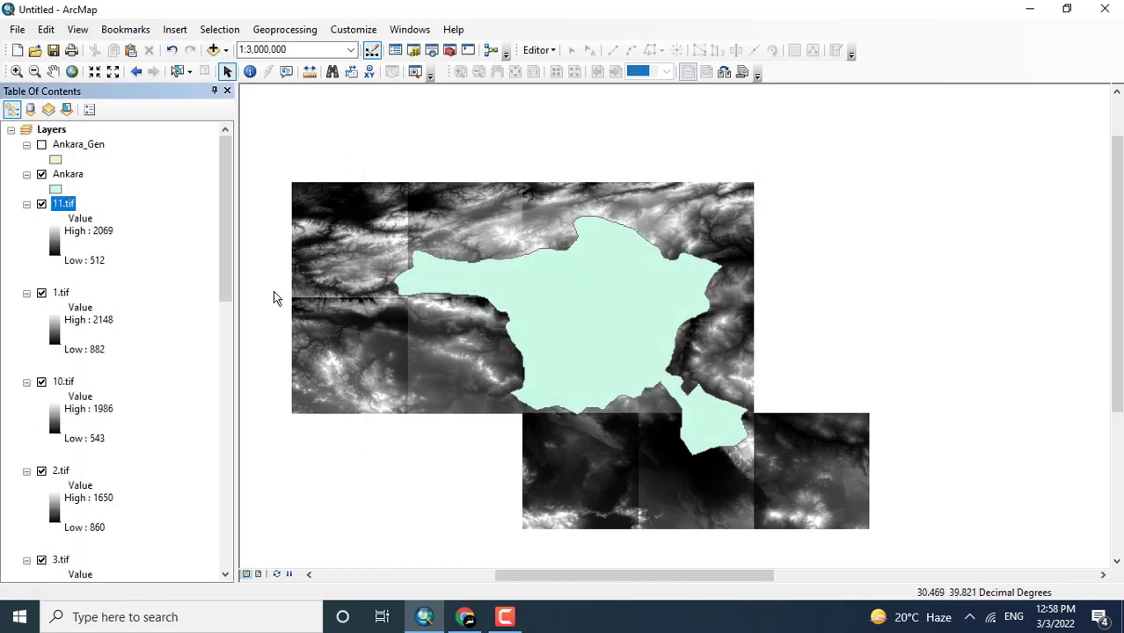
Change the Ankara boundary symbol to Hollow so only its outline shows
left_click(57, 190)
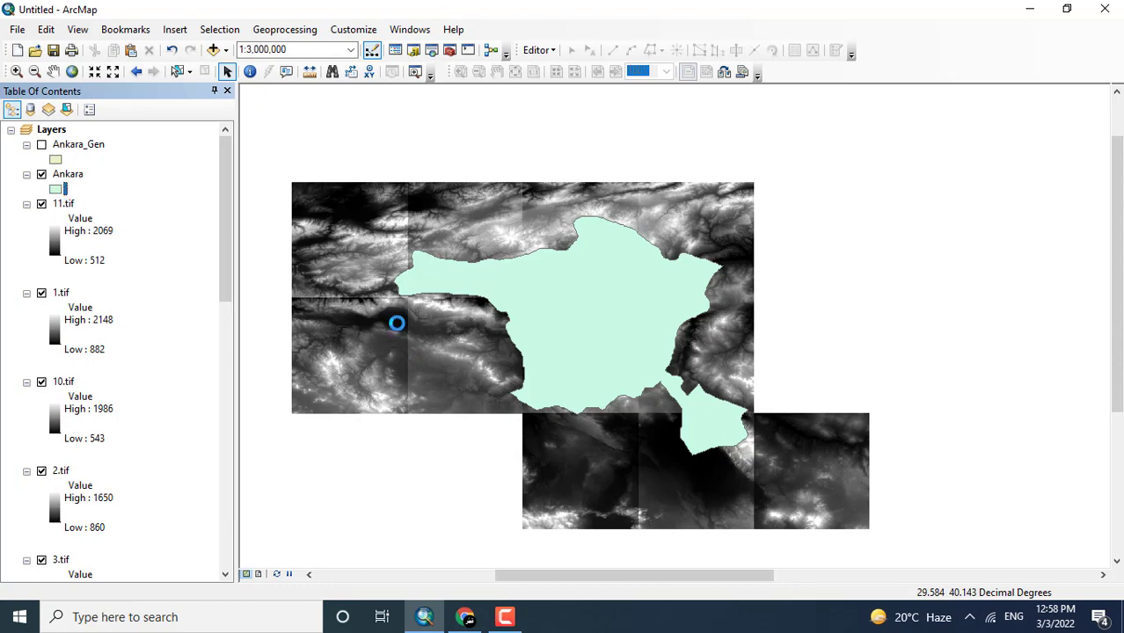
double_click(395, 282)
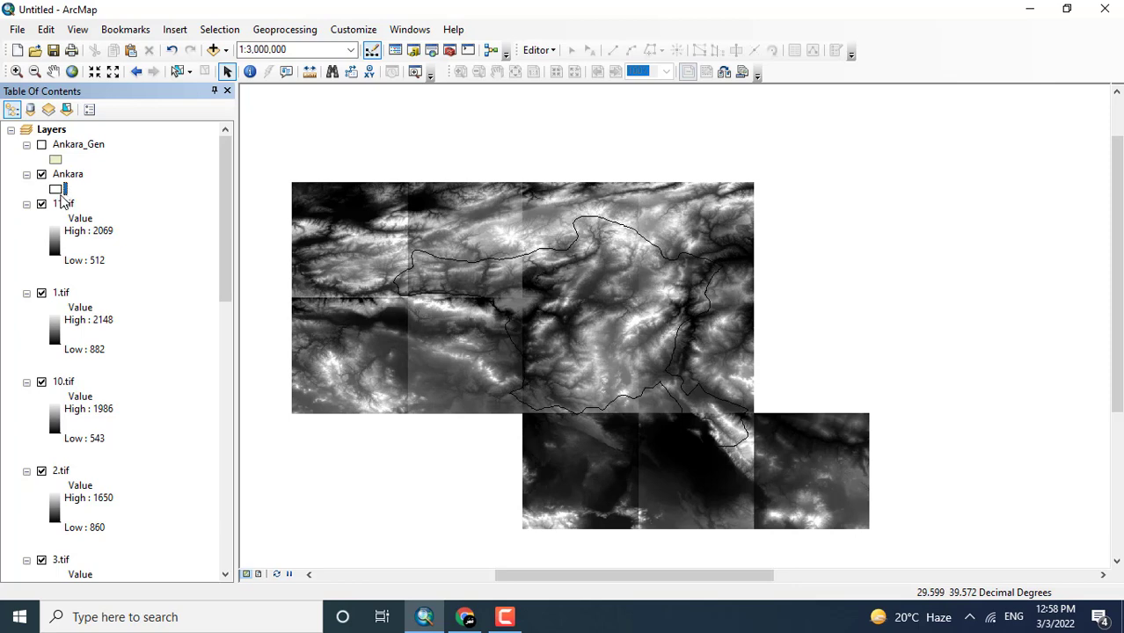
left_click(501, 618)
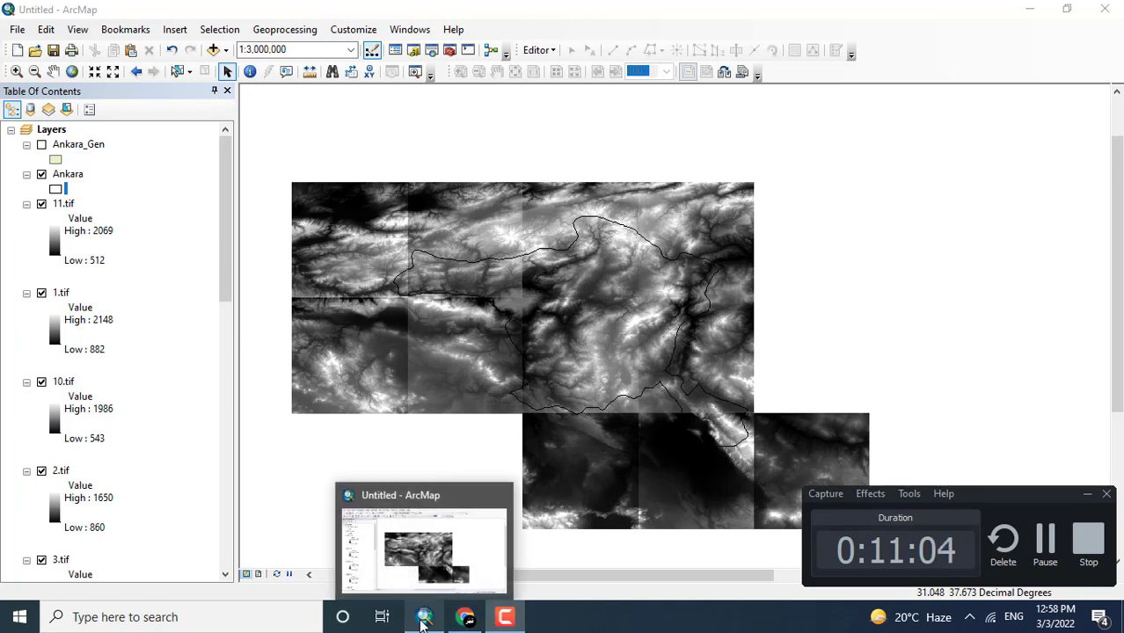
Toggle the 11.tif and 1.tif layers off and on to see which tiles they cover
left_click(423, 619)
left_click(41, 204)
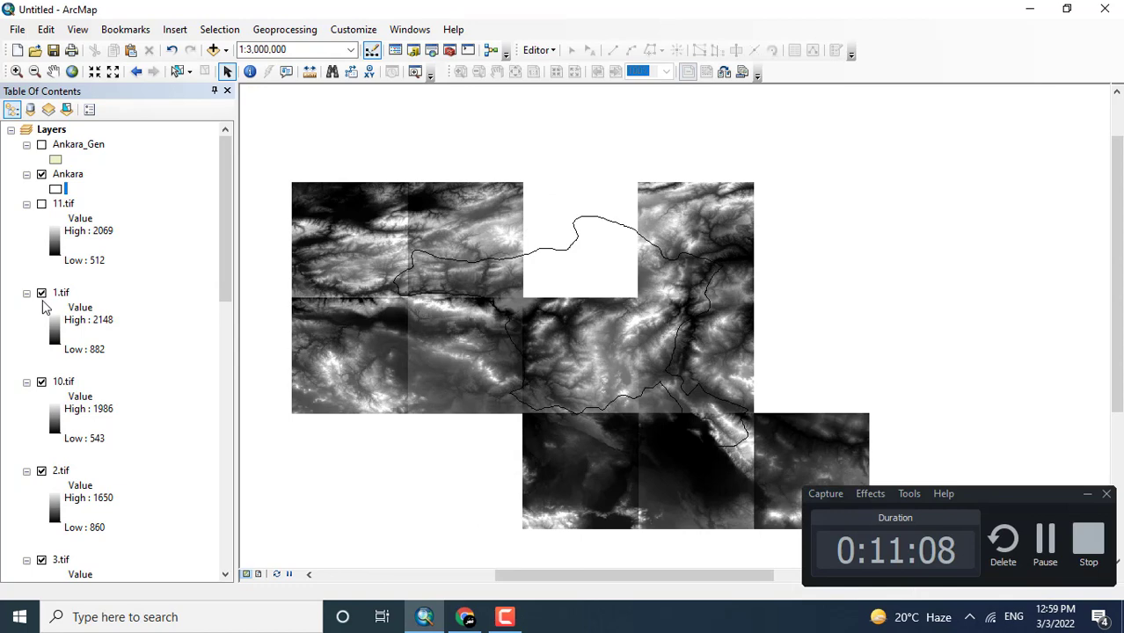
left_click(41, 295)
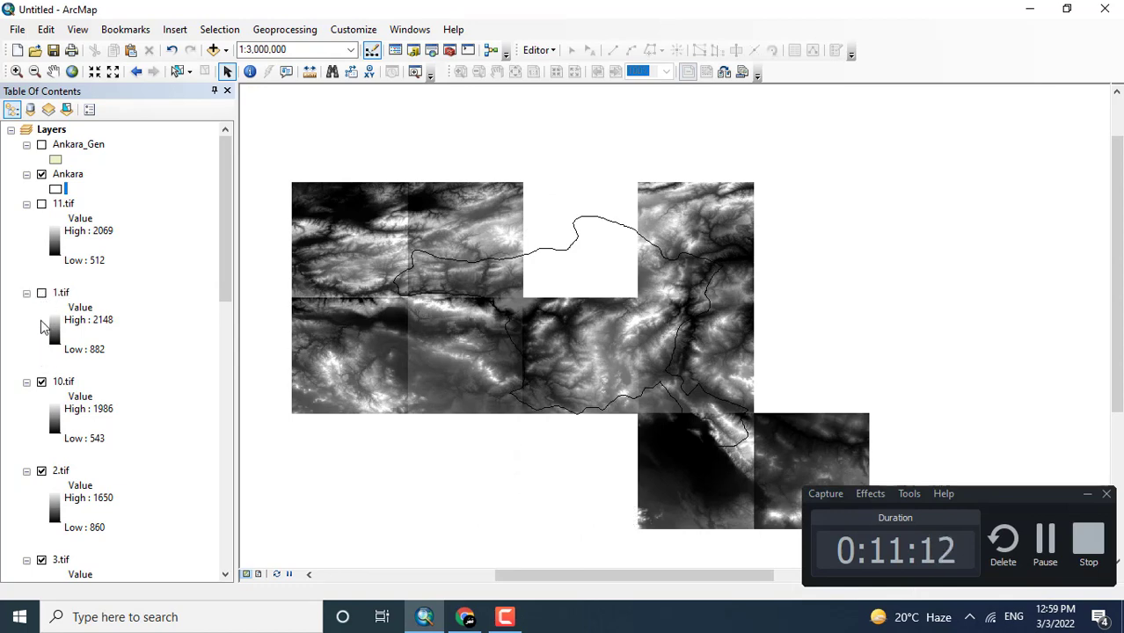
left_click(41, 294)
left_click(41, 293)
left_click(41, 294)
left_click(41, 293)
Remove the 1.tif layer, then toggle 10.tif and 2.tif to check their tiles
right_click(62, 297)
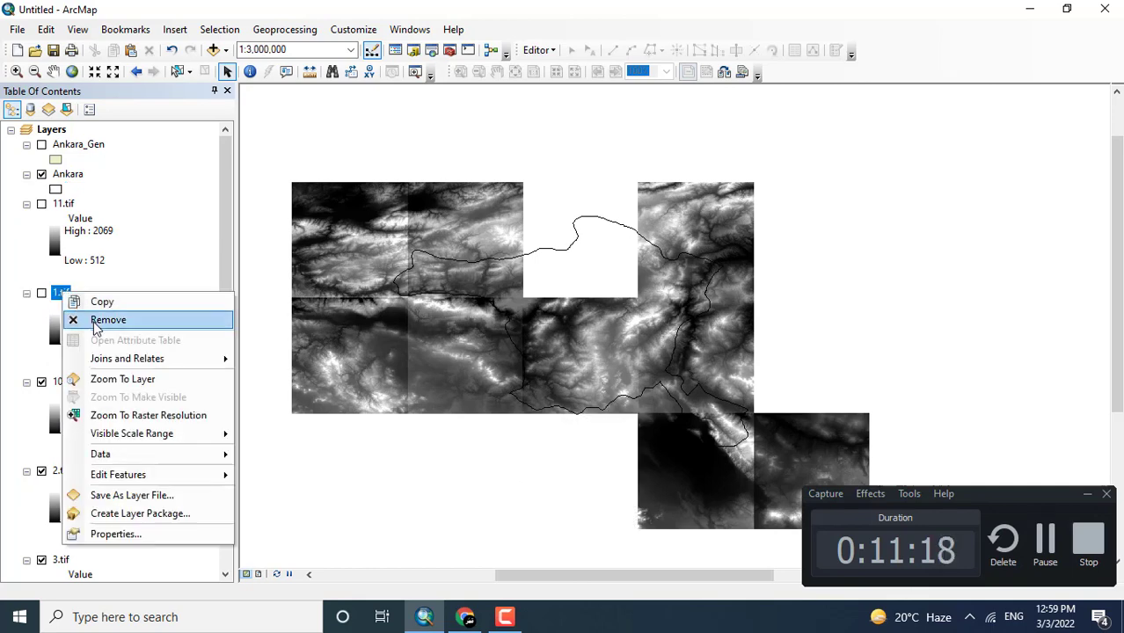
left_click(97, 319)
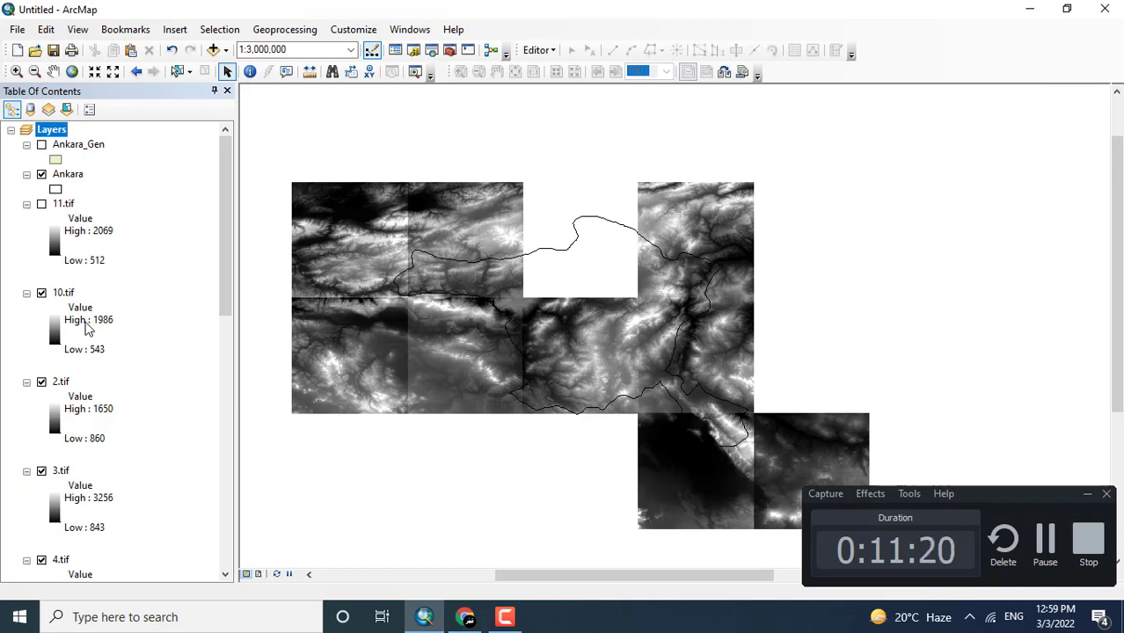
left_click(42, 292)
left_click(42, 381)
left_click(41, 382)
Remove the 3.tif layer from the map
left_click(41, 471)
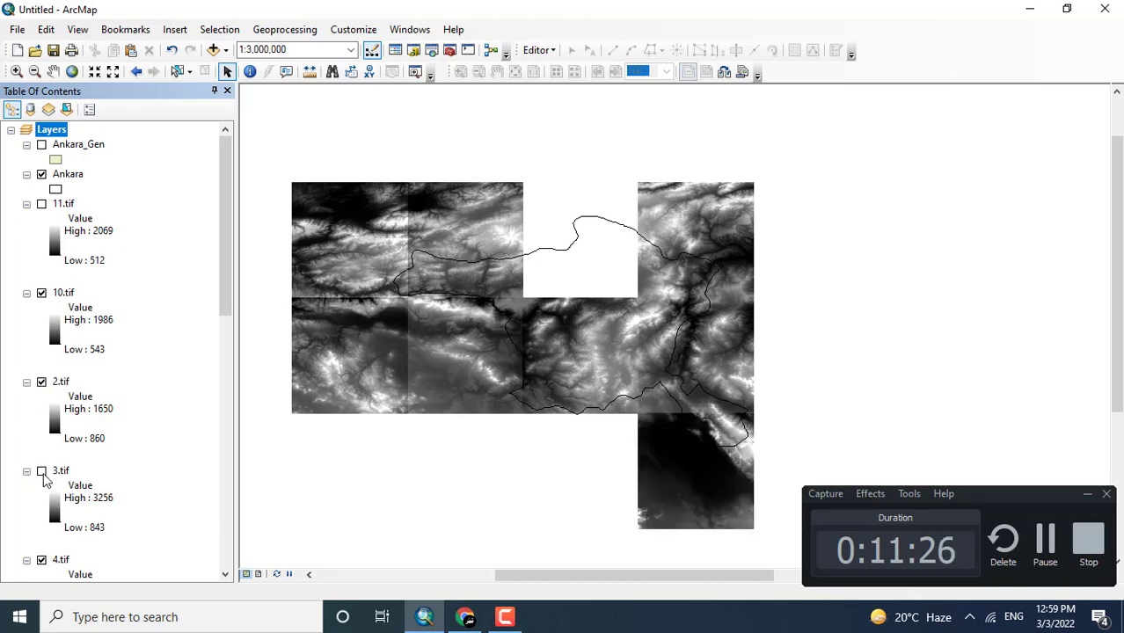
right_click(64, 478)
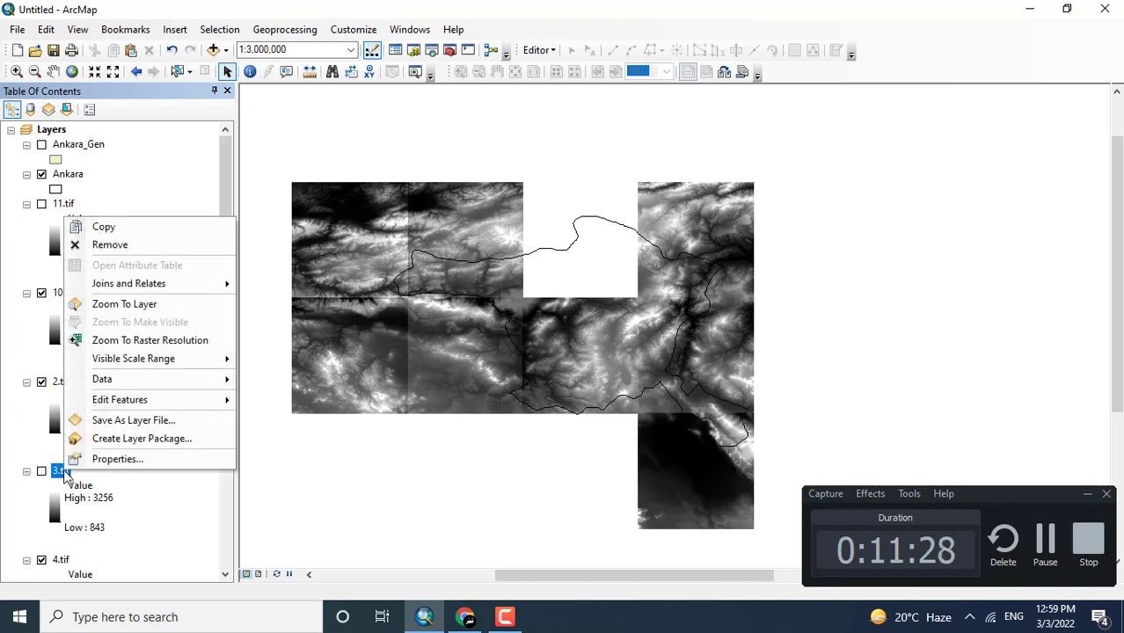
left_click(112, 242)
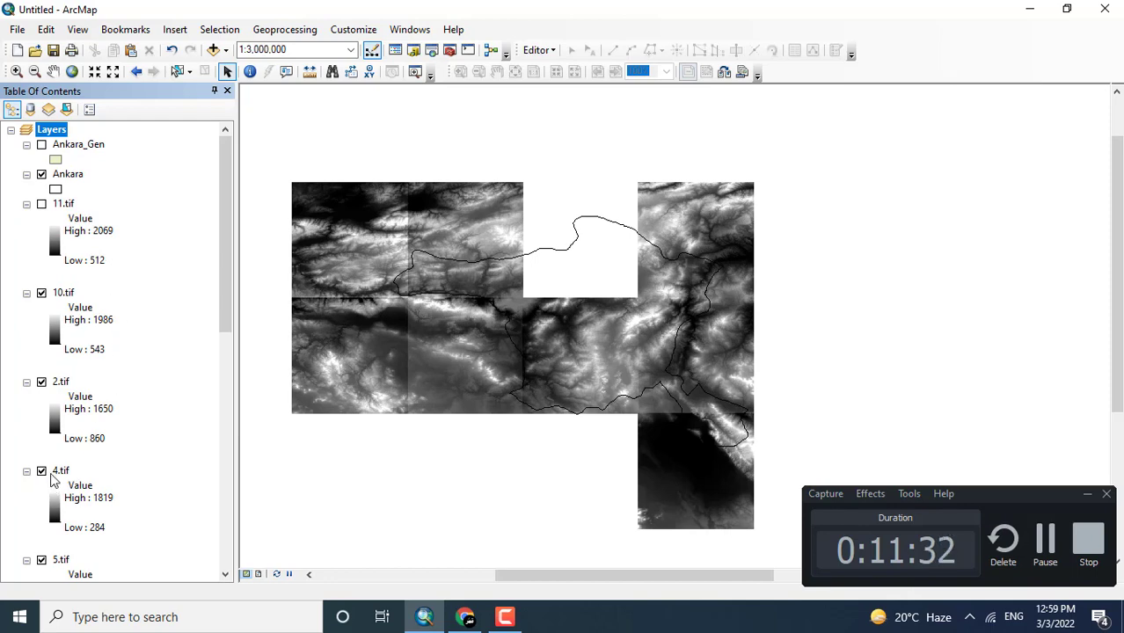
Rename the n39_e031_1arc_v3.tif layer to 1
left_click_drag(224, 239, 244, 498)
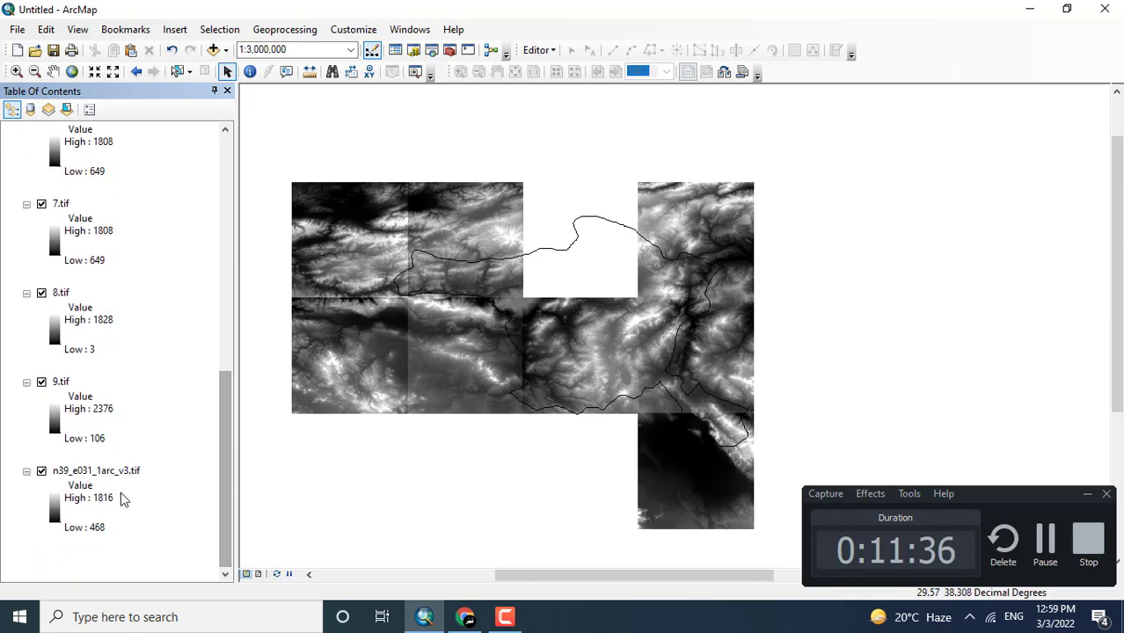
double_click(41, 472)
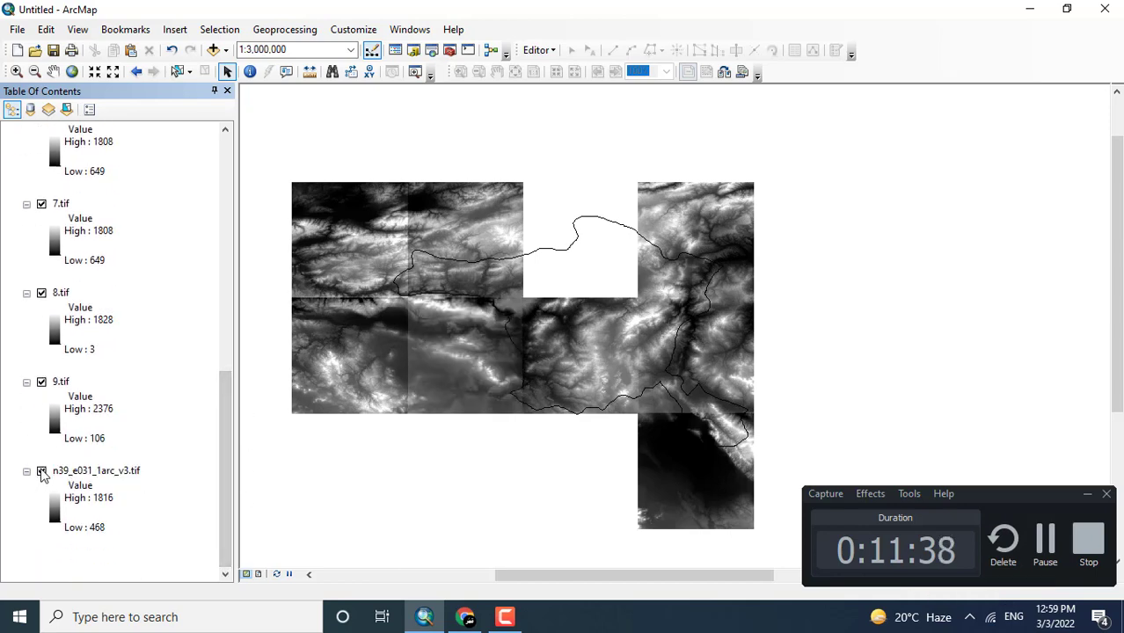
left_click(75, 475)
left_click(76, 474)
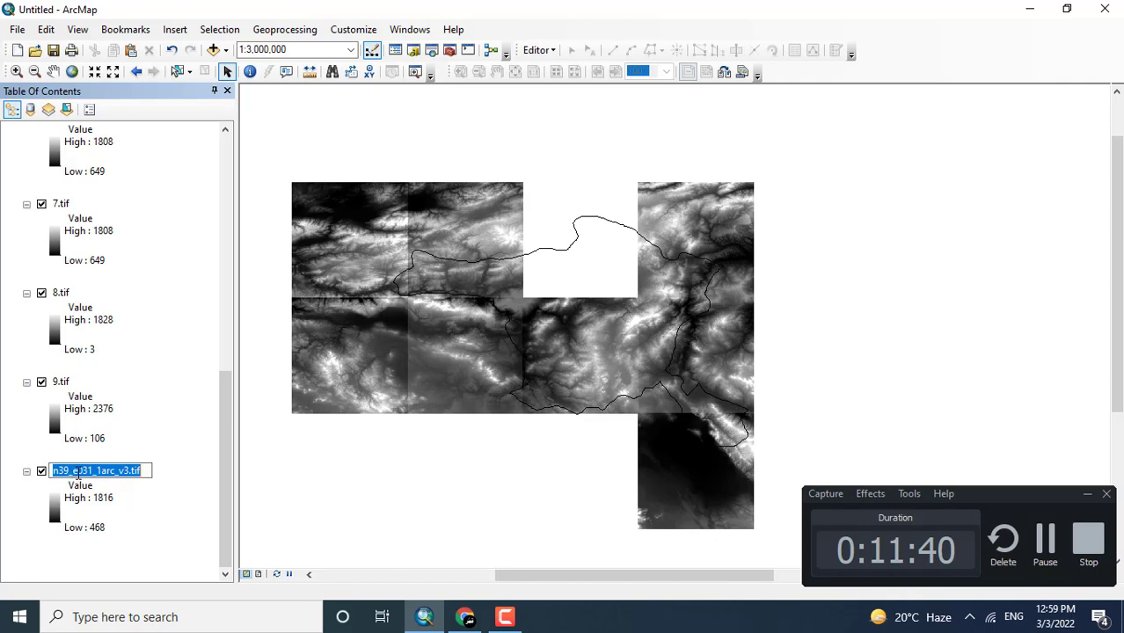
type("1")
key("Return")
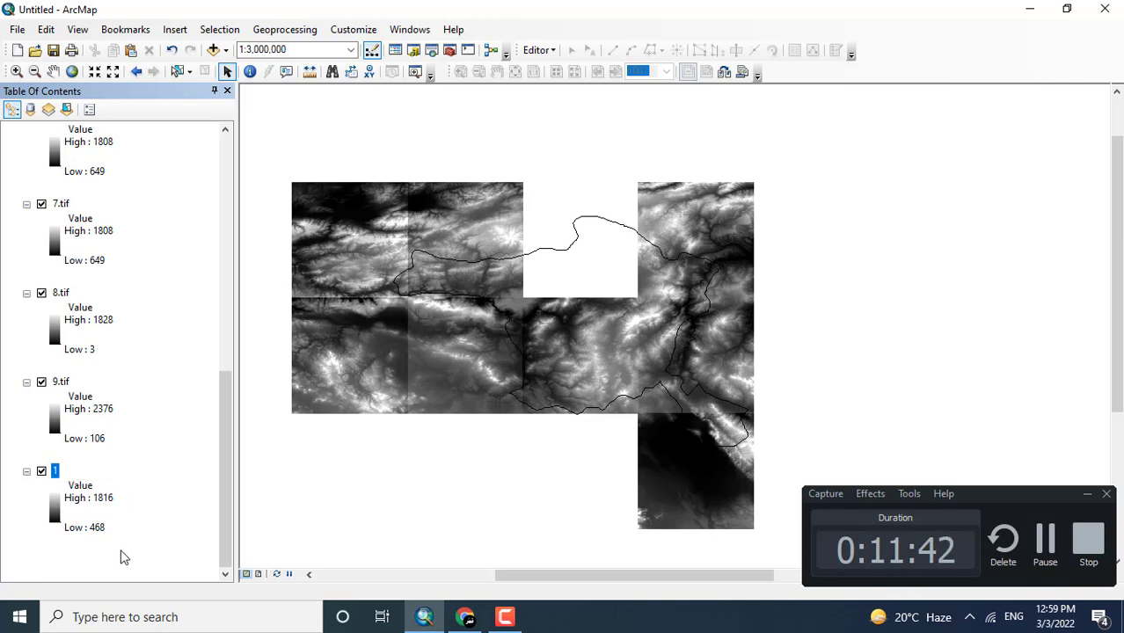
left_click_drag(220, 466, 244, 253)
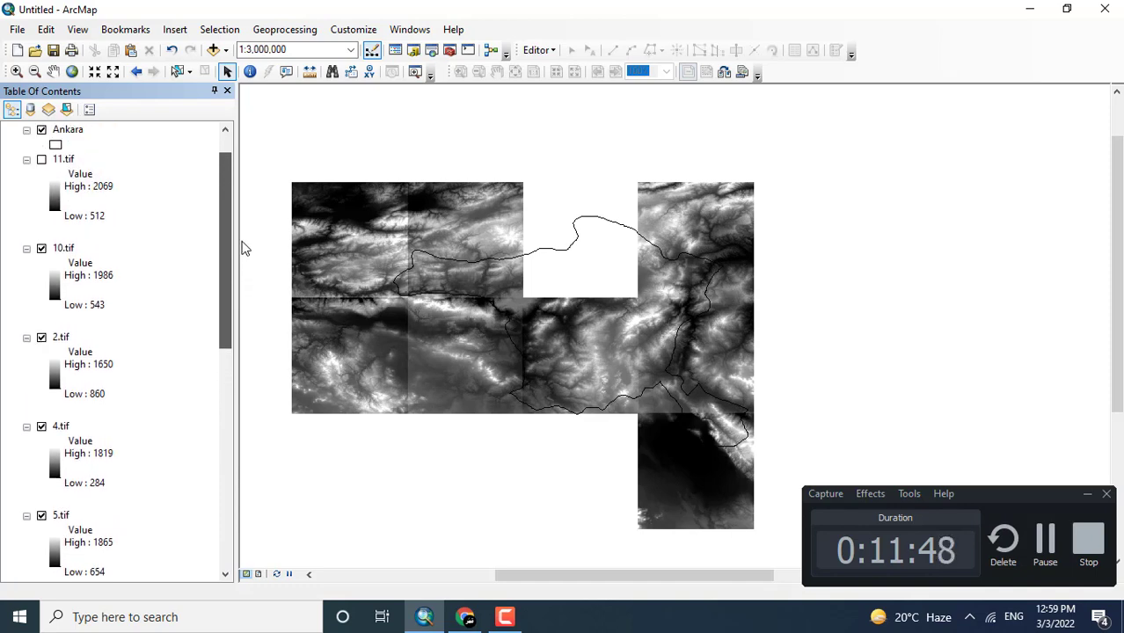
Identify the 2.tif and 10.tif tiles by toggling them, then switch on 11.tif
left_click_drag(244, 249, 236, 489)
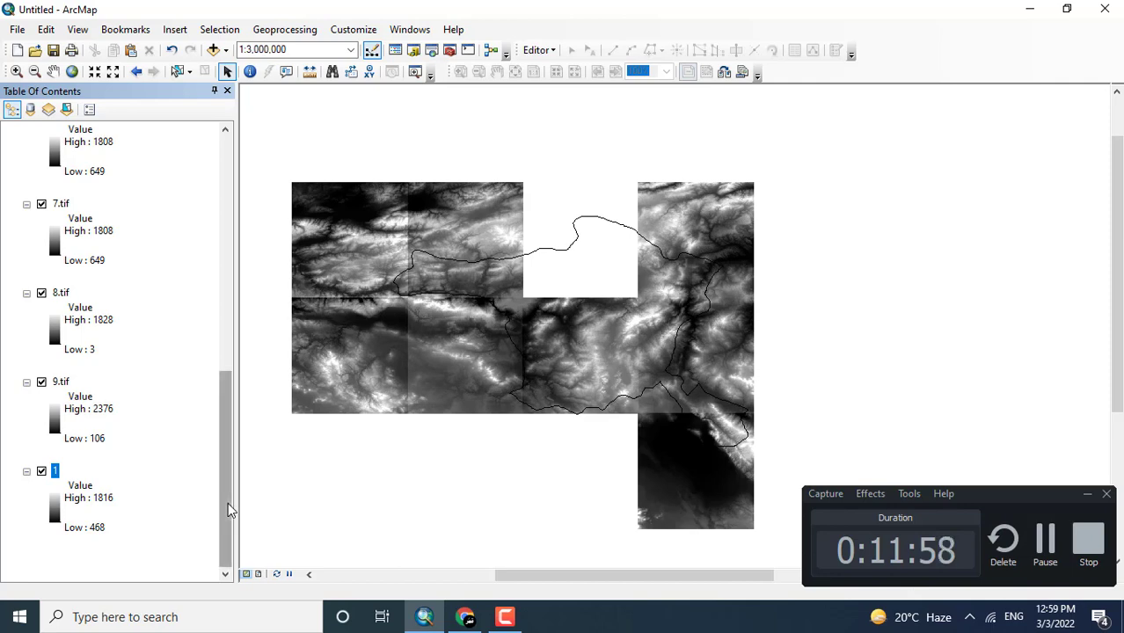
left_click_drag(228, 506, 228, 480)
left_click_drag(235, 442, 249, 296)
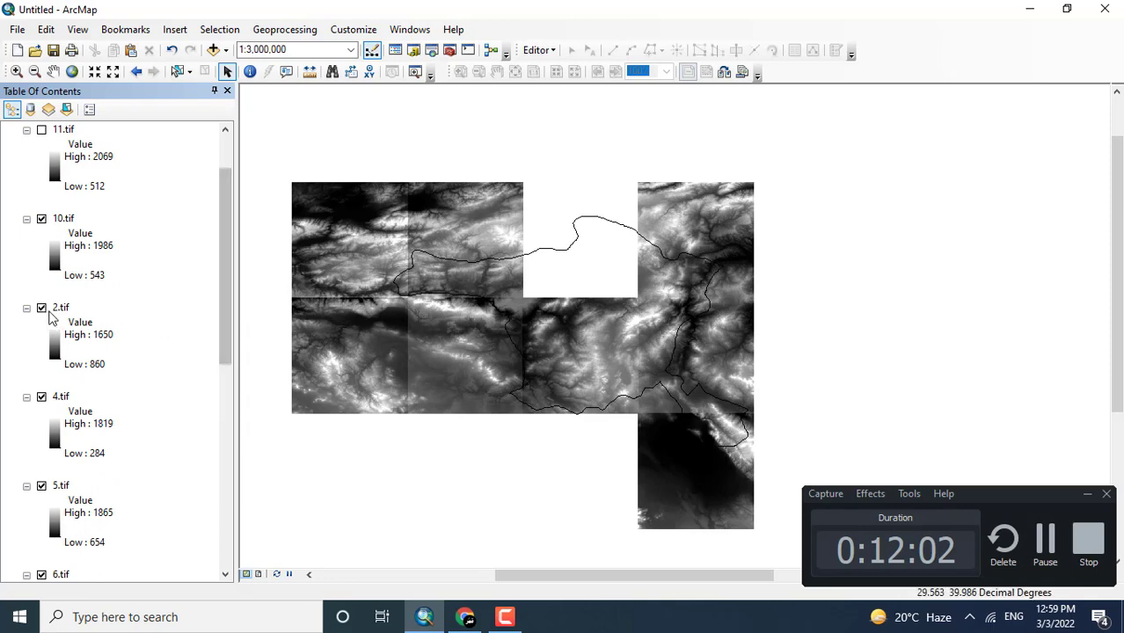
left_click(43, 309)
left_click(42, 310)
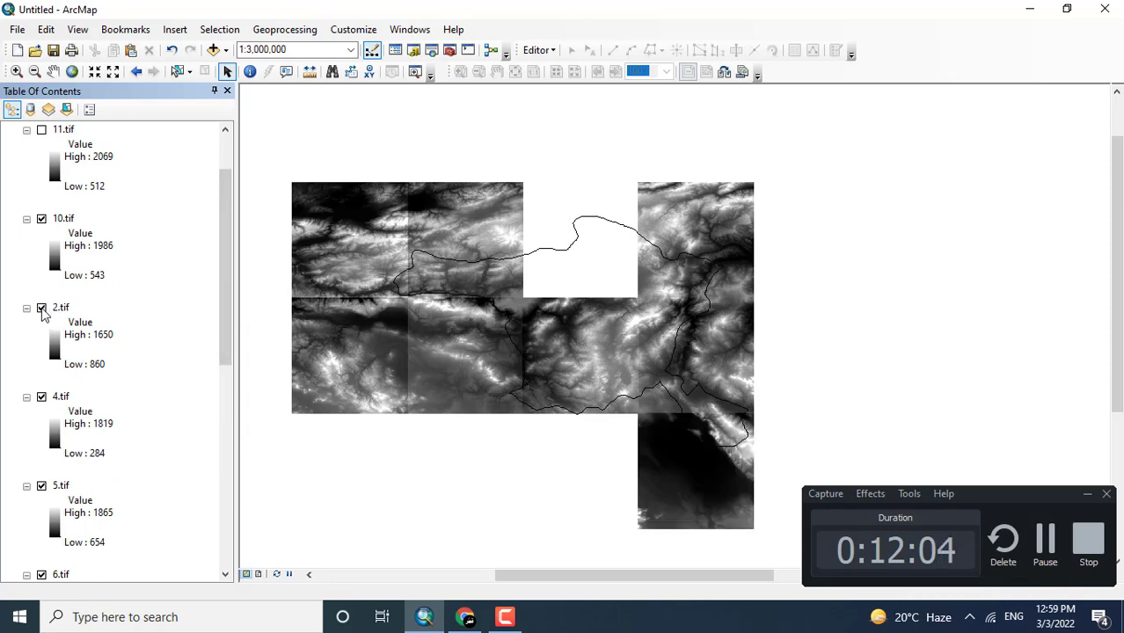
left_click(42, 222)
left_click(42, 222)
left_click(42, 130)
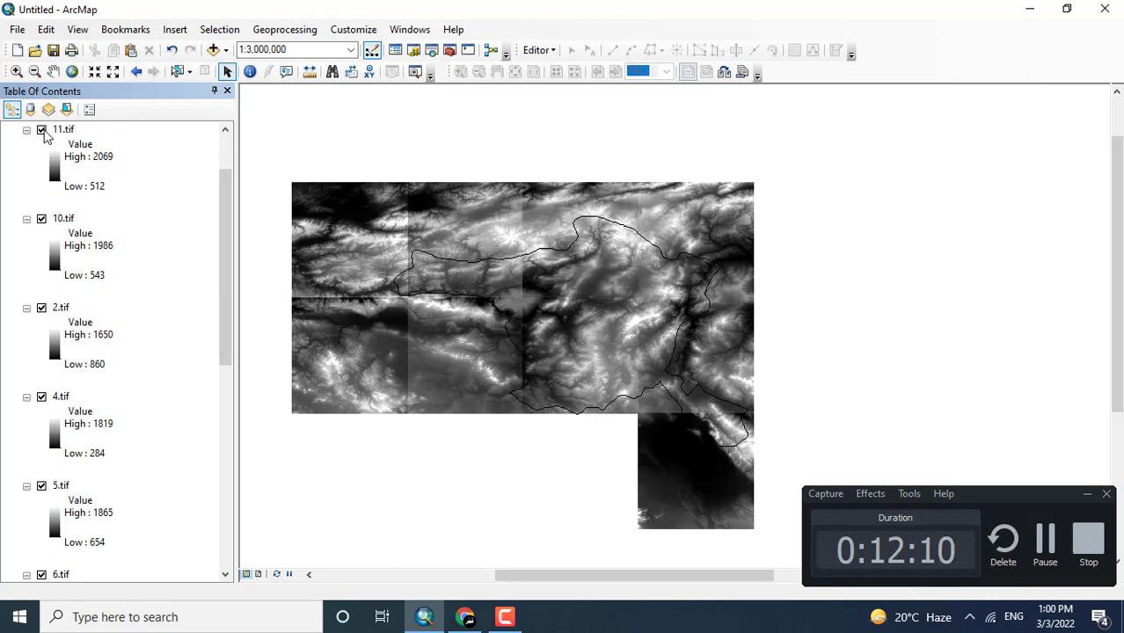
left_click(42, 130)
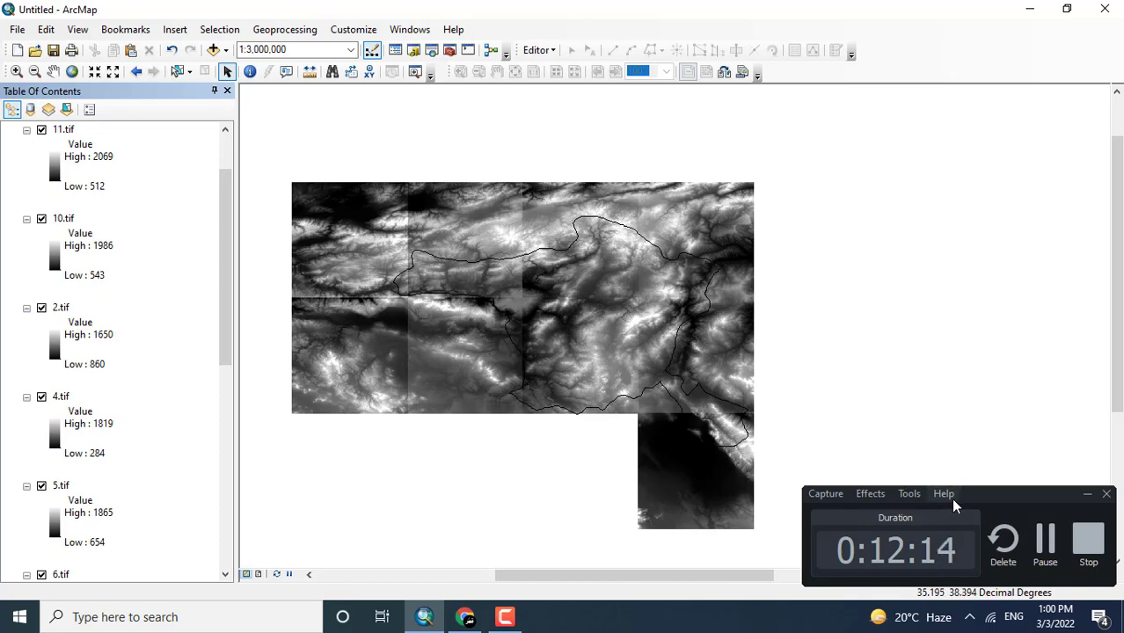
left_click_drag(227, 301, 231, 260)
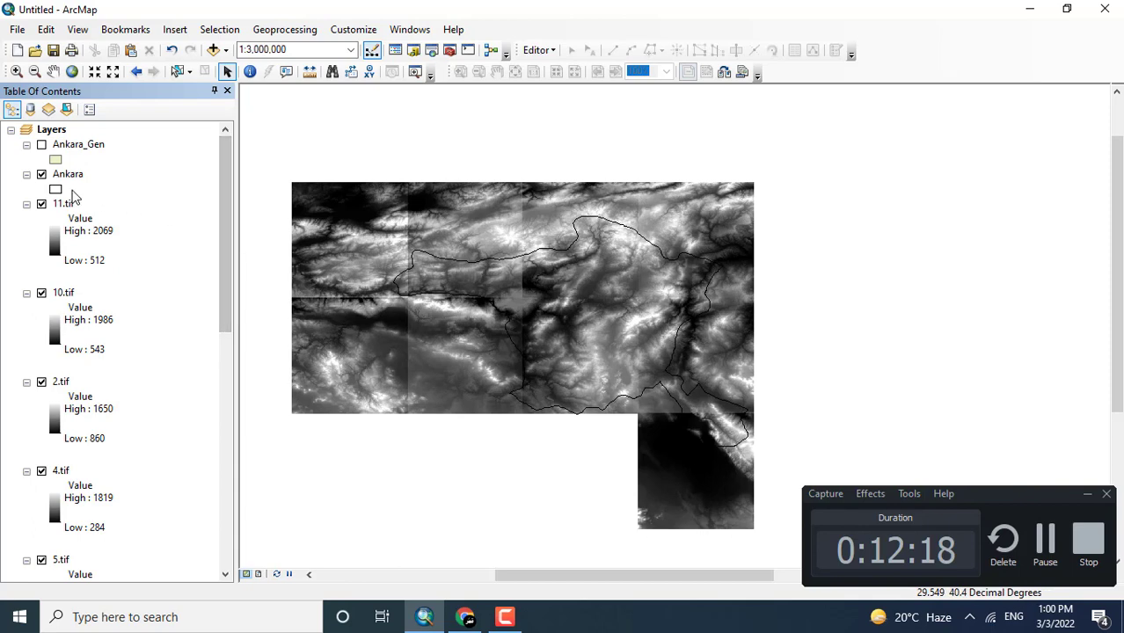
Select tile layers 10.tif, 4.tif, 1, 9.tif, 7.tif, 6.tif and 5.tif together and remove them
left_click(30, 109)
left_click(12, 109)
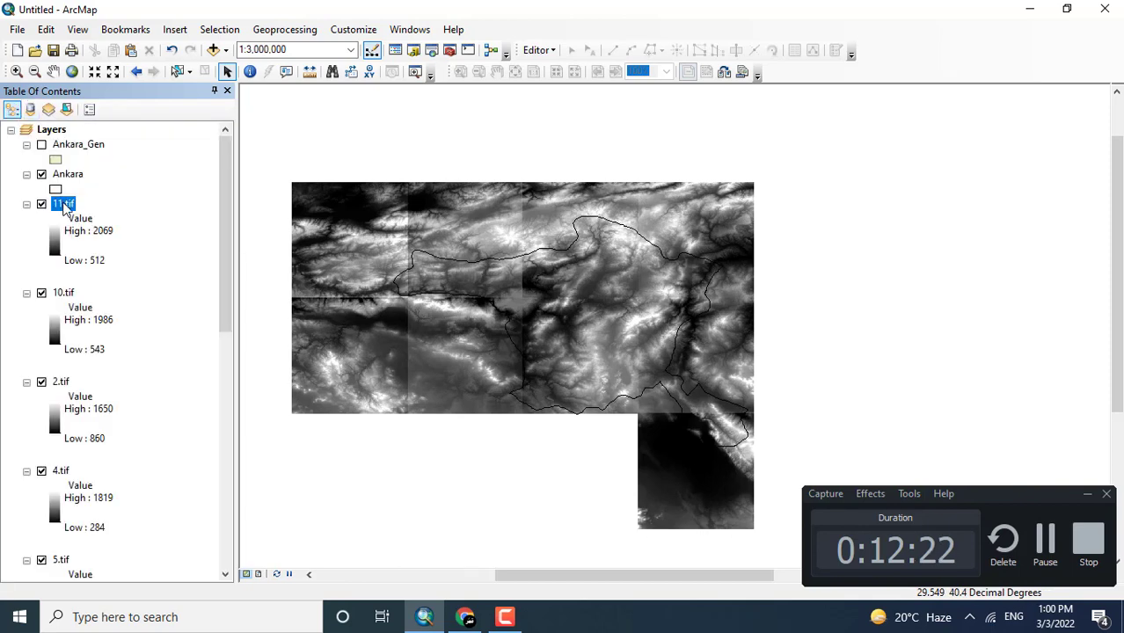
left_click(65, 294, "ctrl")
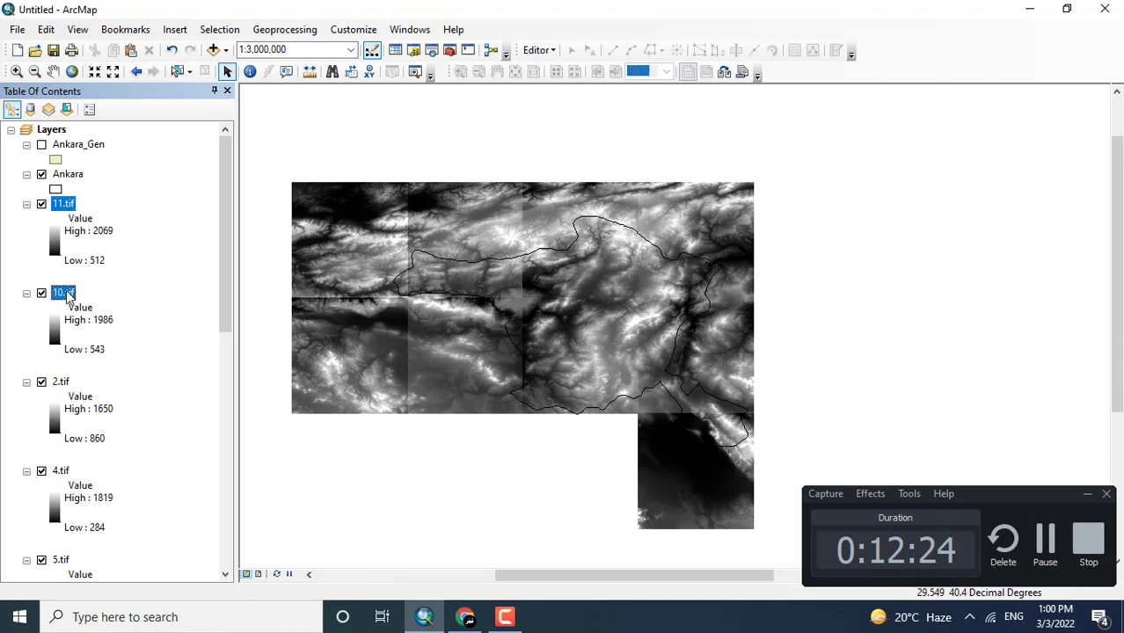
left_click(62, 473, "ctrl")
left_click_drag(225, 316, 138, 547)
left_click(55, 471, "ctrl")
left_click(61, 381, "ctrl")
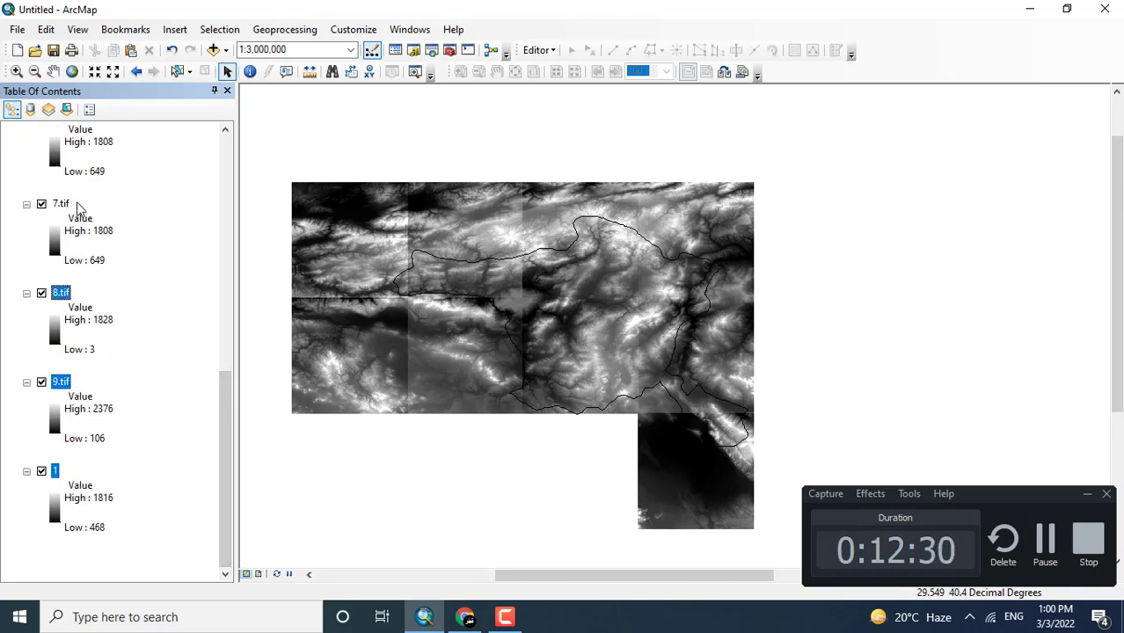
left_click(74, 205, "ctrl")
left_click_drag(224, 394, 225, 309)
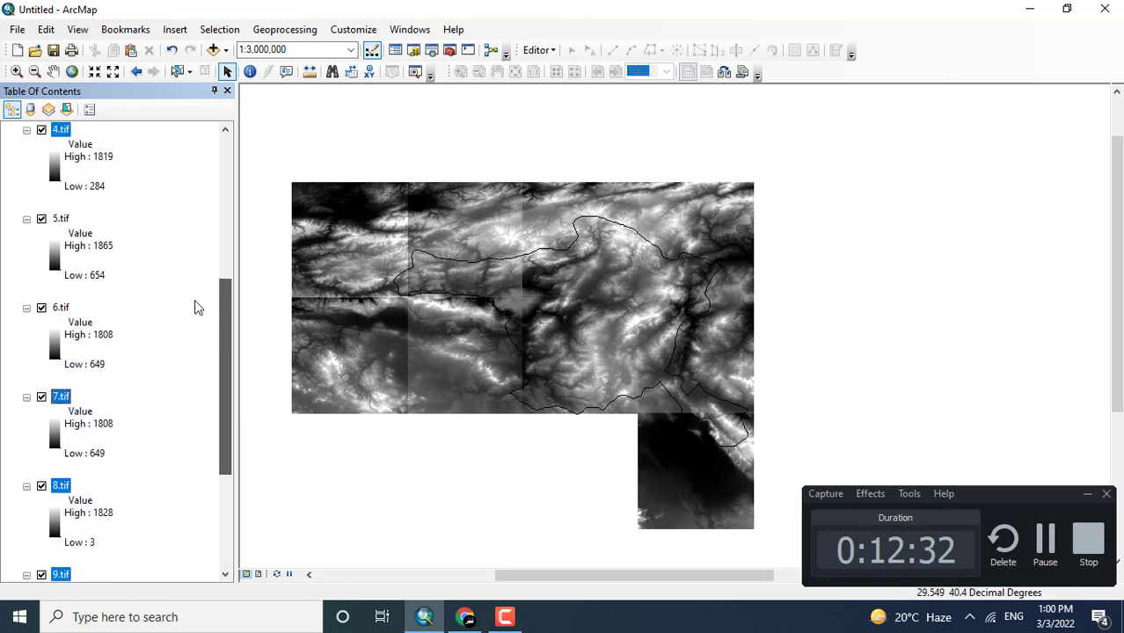
left_click(60, 309, "ctrl")
left_click(60, 220, "ctrl")
right_click(67, 220)
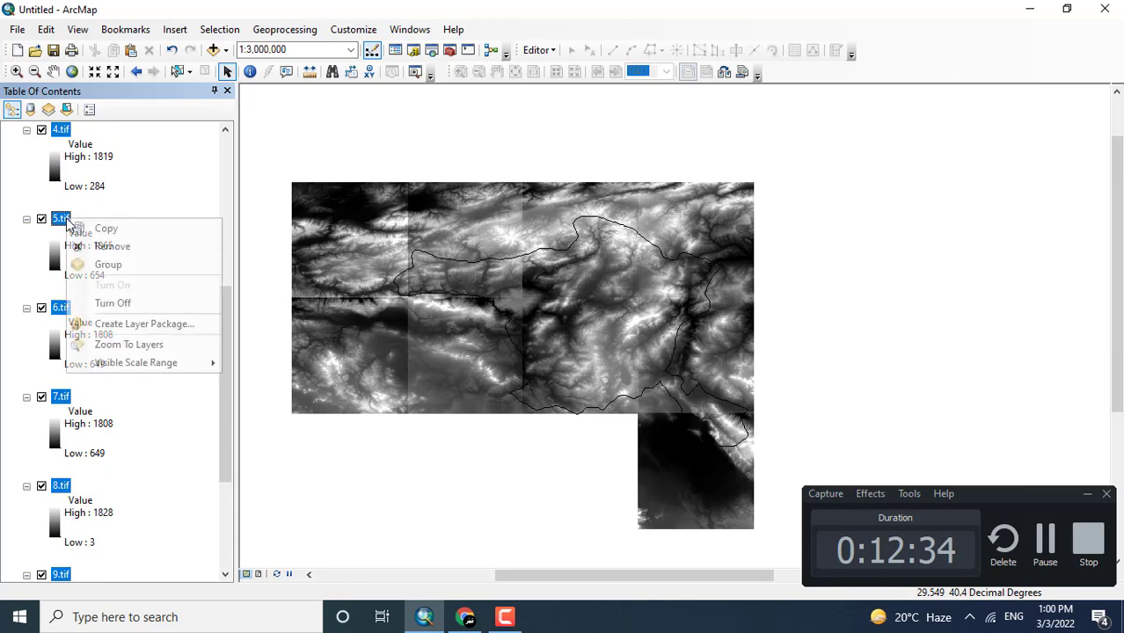
left_click(104, 244)
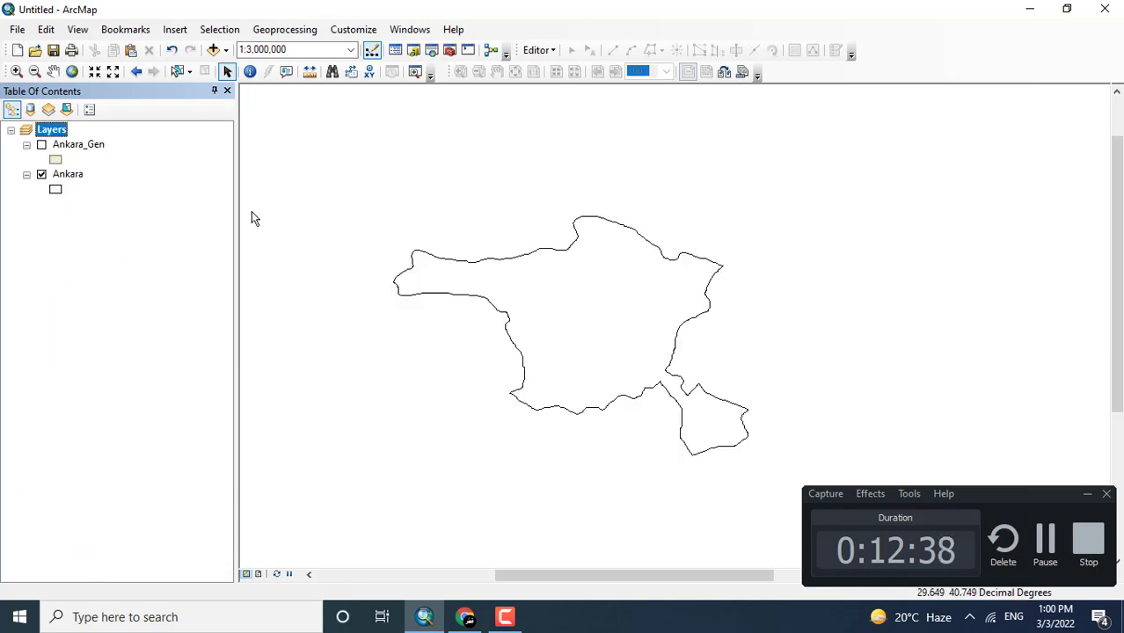
In Add Data, select tiles 1.tif, 10.tif and 11.tif, leaving 2.tif out
left_click(213, 51)
left_click(393, 323)
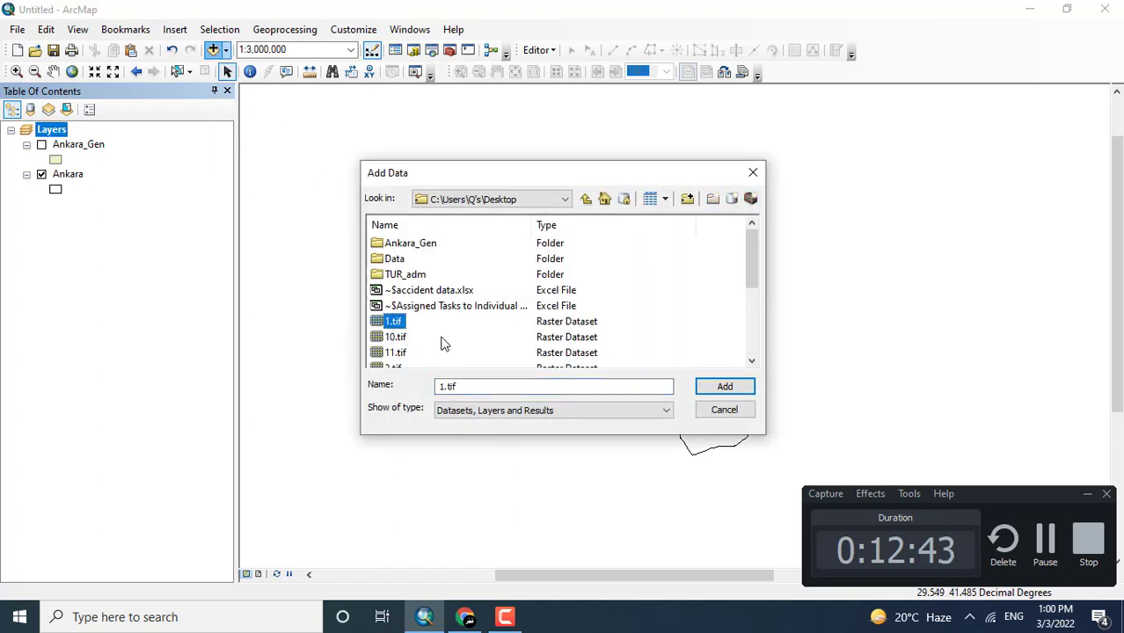
left_click(395, 339)
left_click(393, 322)
left_click(395, 337, "ctrl")
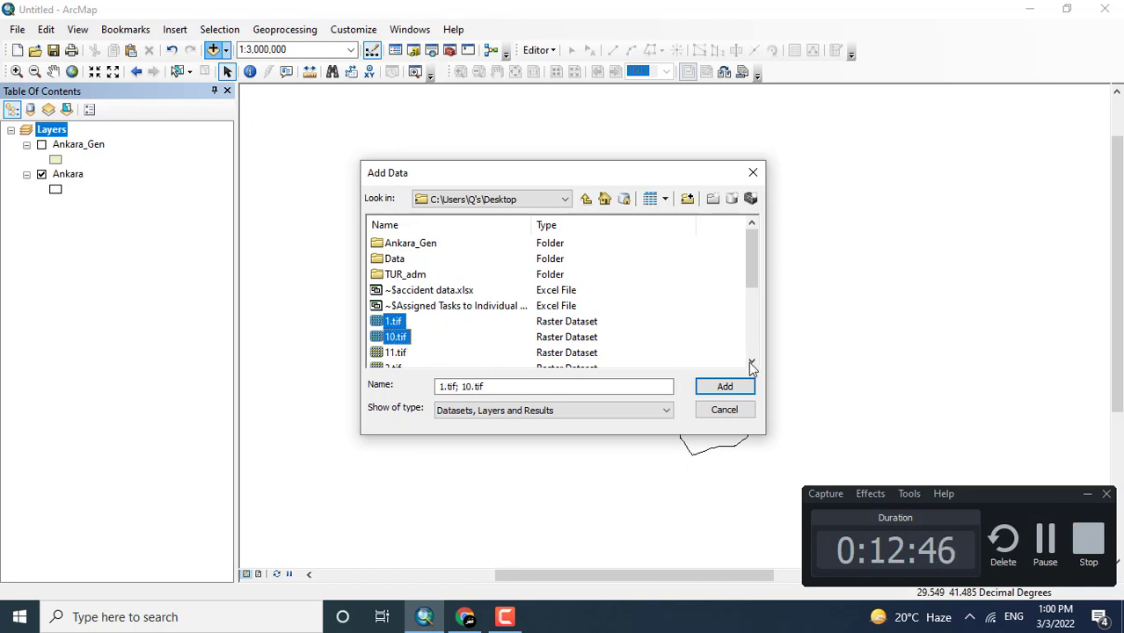
left_click(752, 362)
left_click(751, 361)
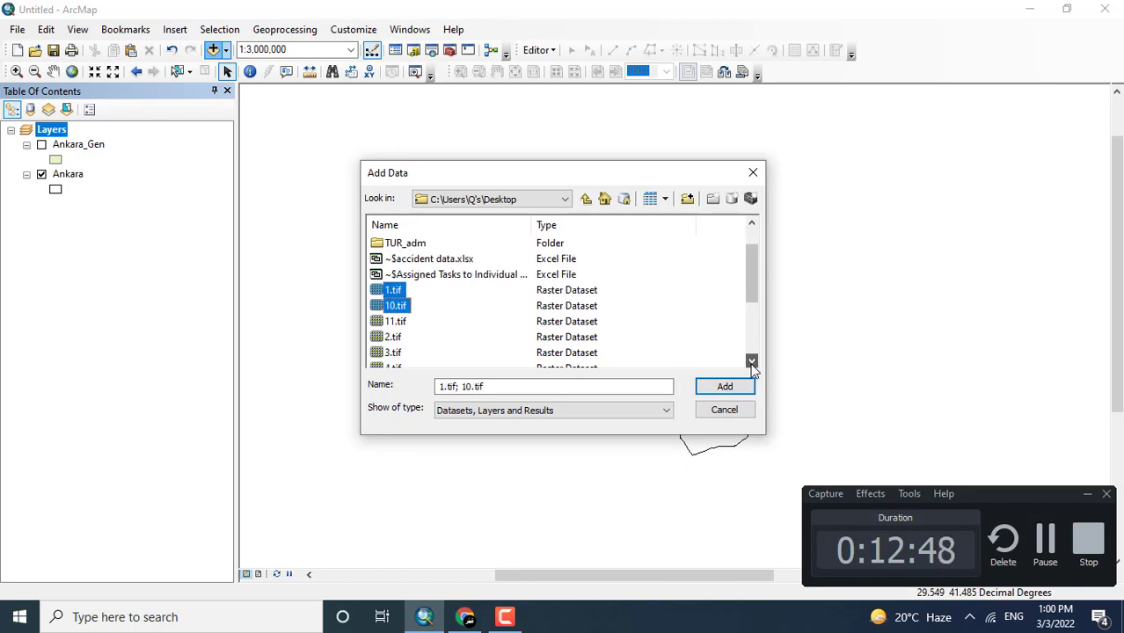
left_click(751, 362)
left_click(751, 361)
left_click(752, 362)
left_click(400, 276, "ctrl")
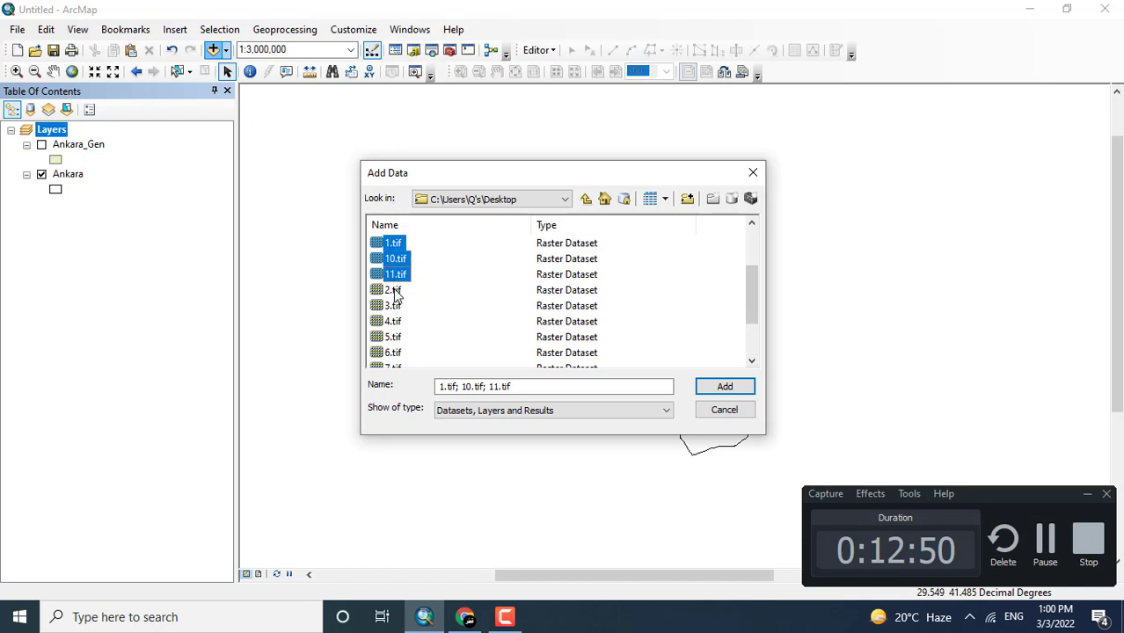
left_click(396, 291, "ctrl")
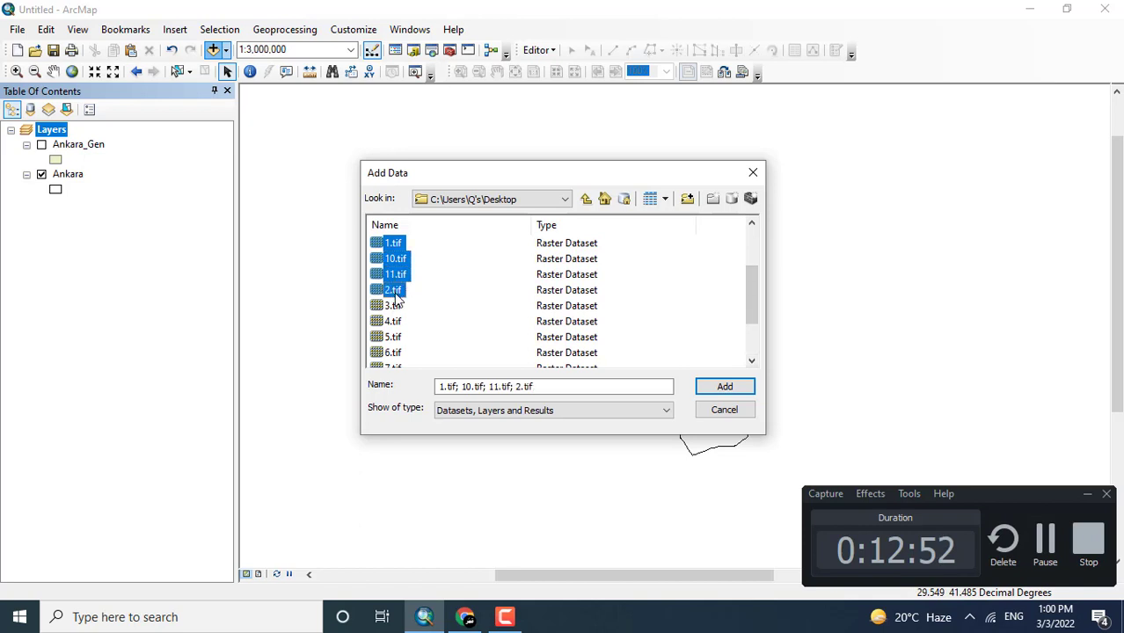
left_click(394, 291, "ctrl")
Also select 3.tif through 9.tif and n39_e031_1arc_v3.tif, and load all onto the map
left_click(395, 306, "ctrl")
left_click(397, 322, "ctrl")
left_click(398, 338, "ctrl")
left_click(403, 353, "ctrl")
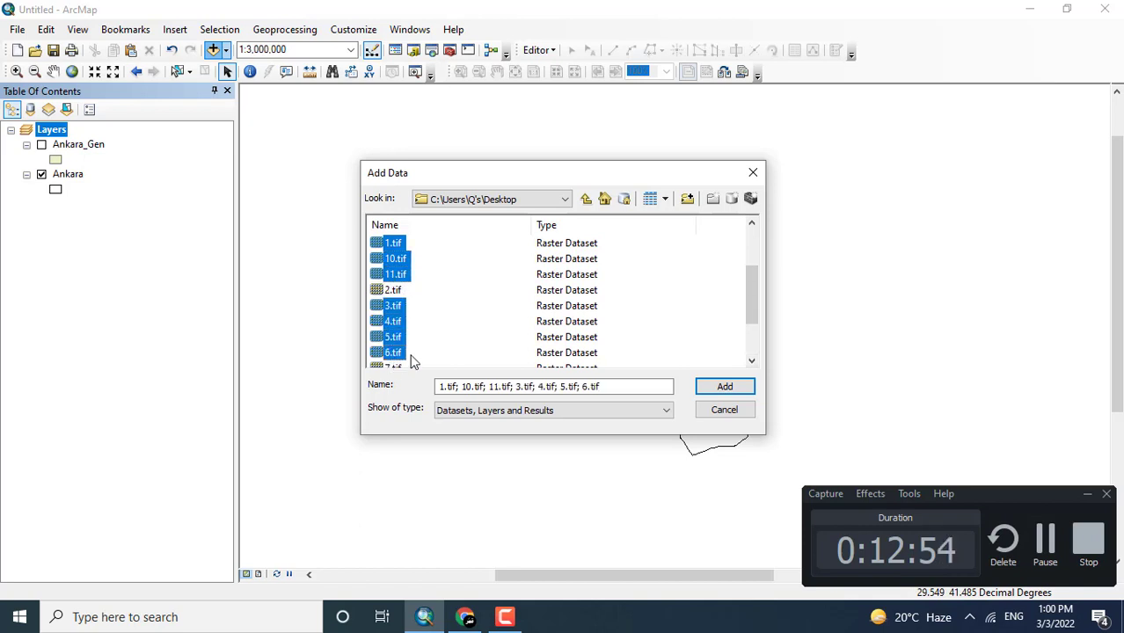
left_click_drag(749, 303, 750, 333)
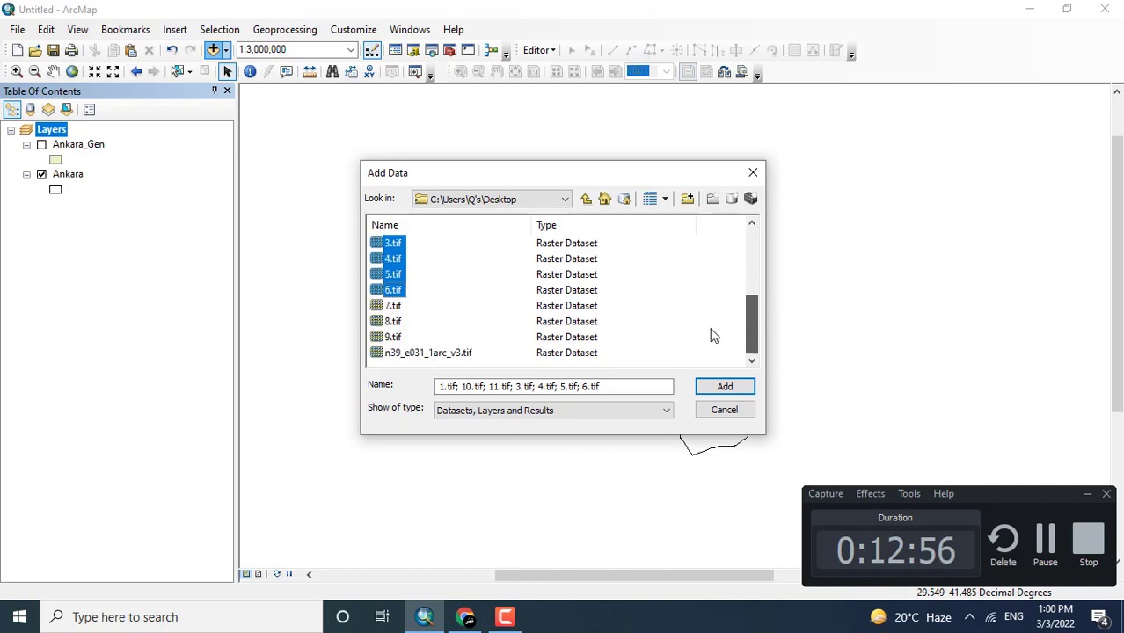
left_click(392, 306, "ctrl")
left_click(392, 322, "ctrl")
left_click(395, 337, "ctrl")
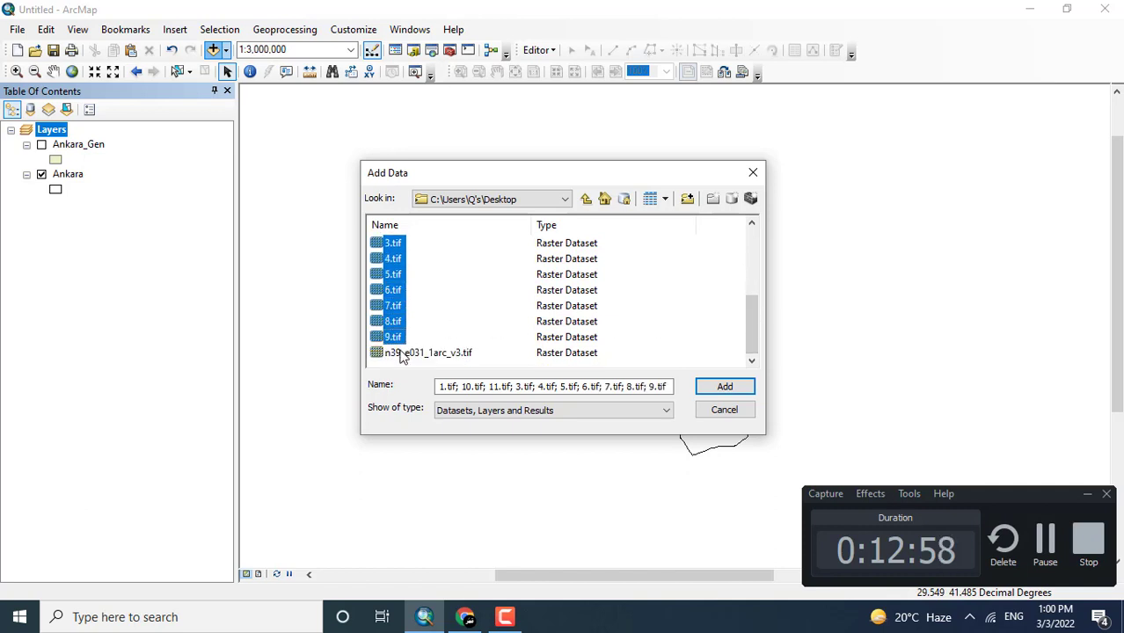
left_click(401, 353, "ctrl")
left_click(710, 389)
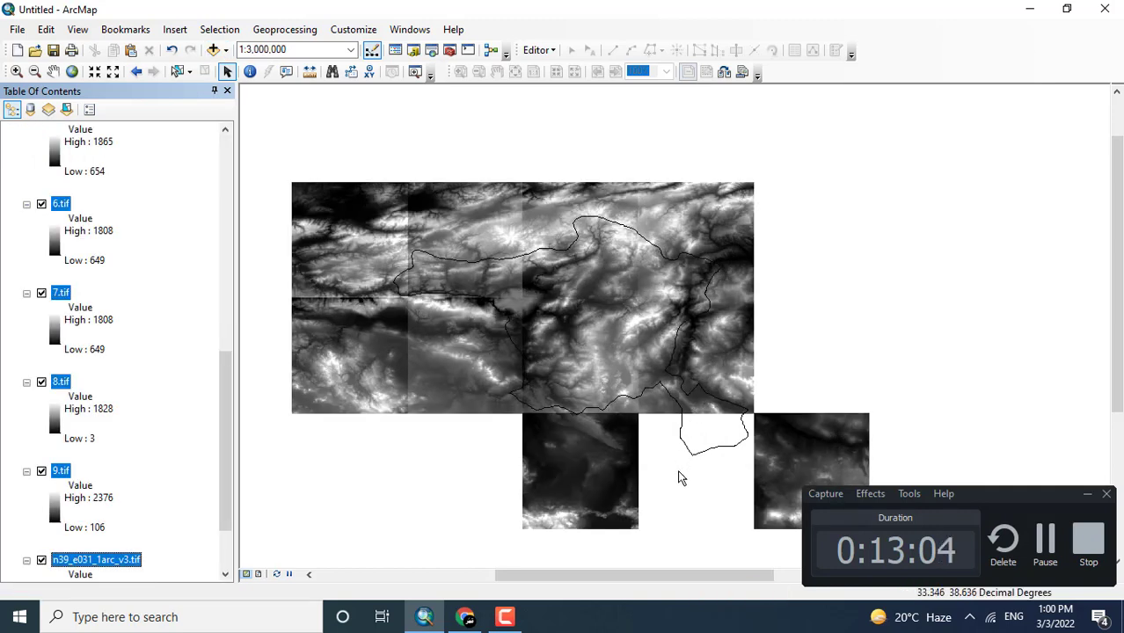
left_click_drag(226, 432, 248, 195)
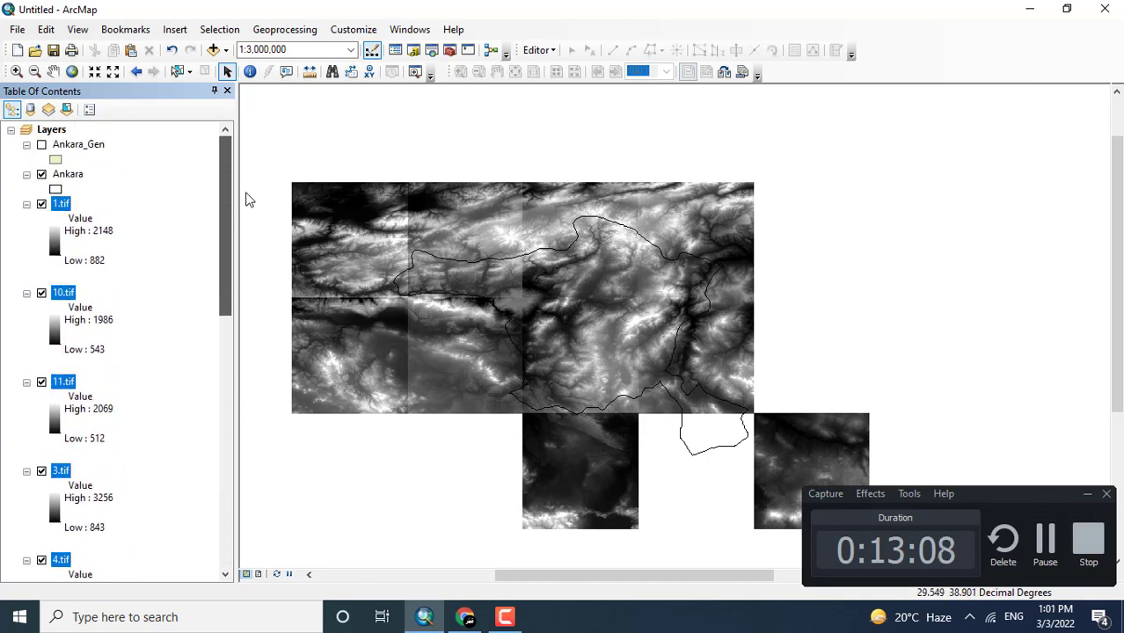
Add the 2.tif tile from the Desktop onto the map
left_click(214, 50)
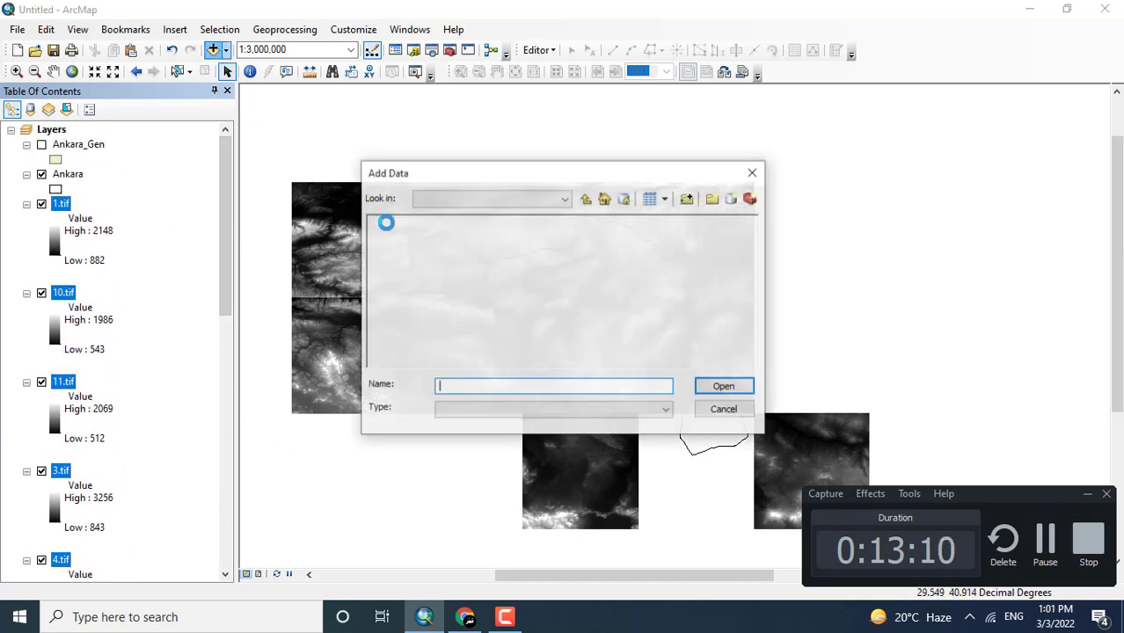
left_click_drag(678, 180, 666, 127)
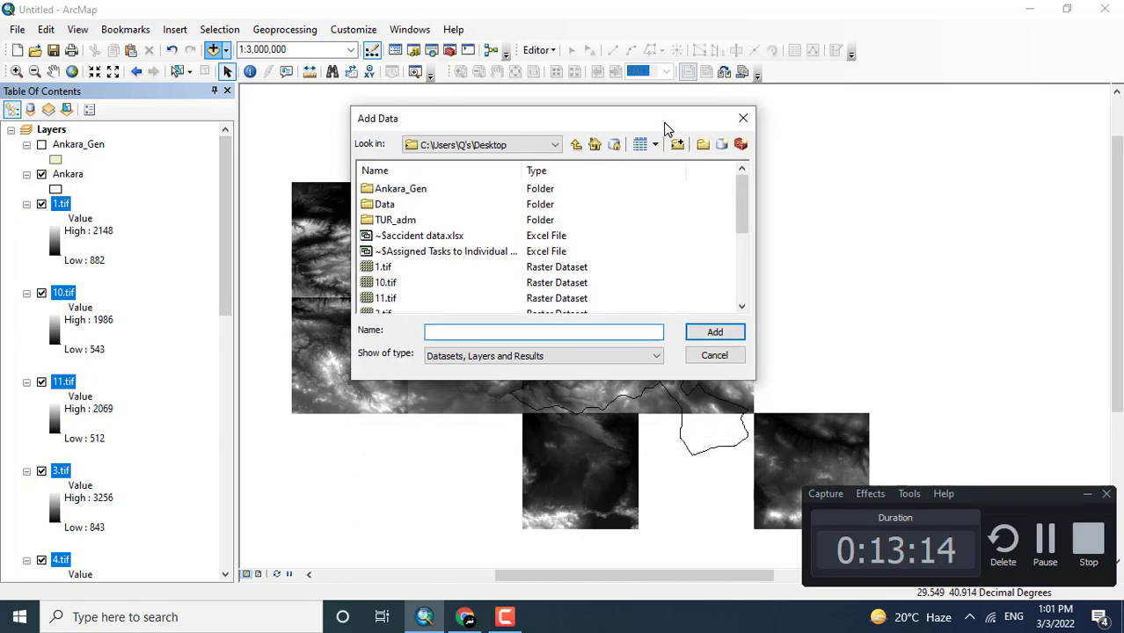
scroll(743, 189, "down", 1)
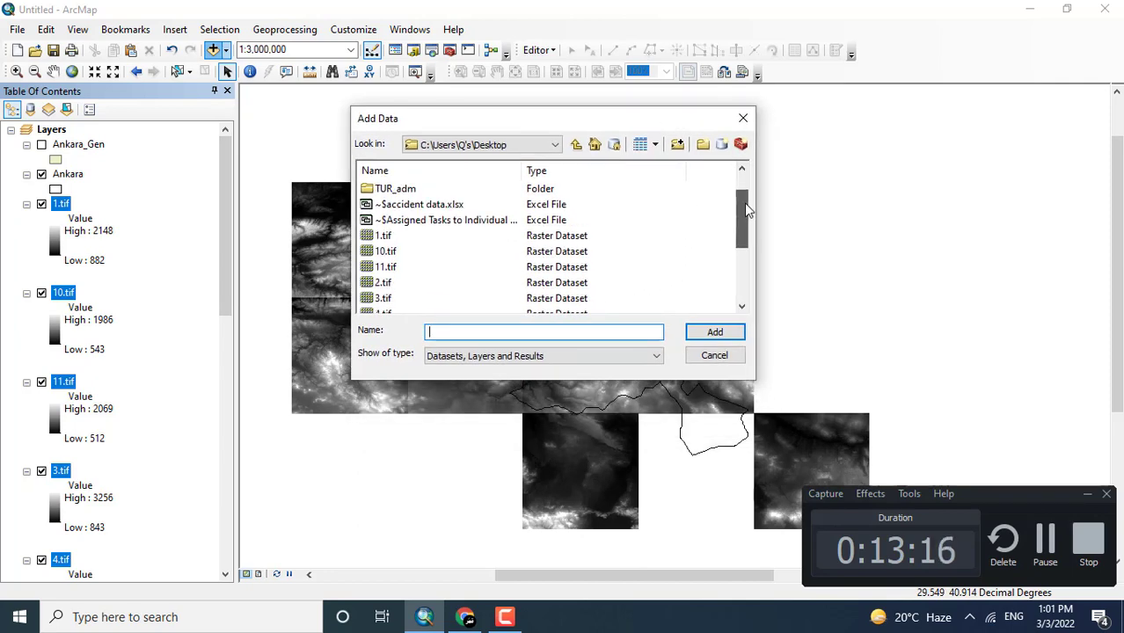
left_click(384, 284)
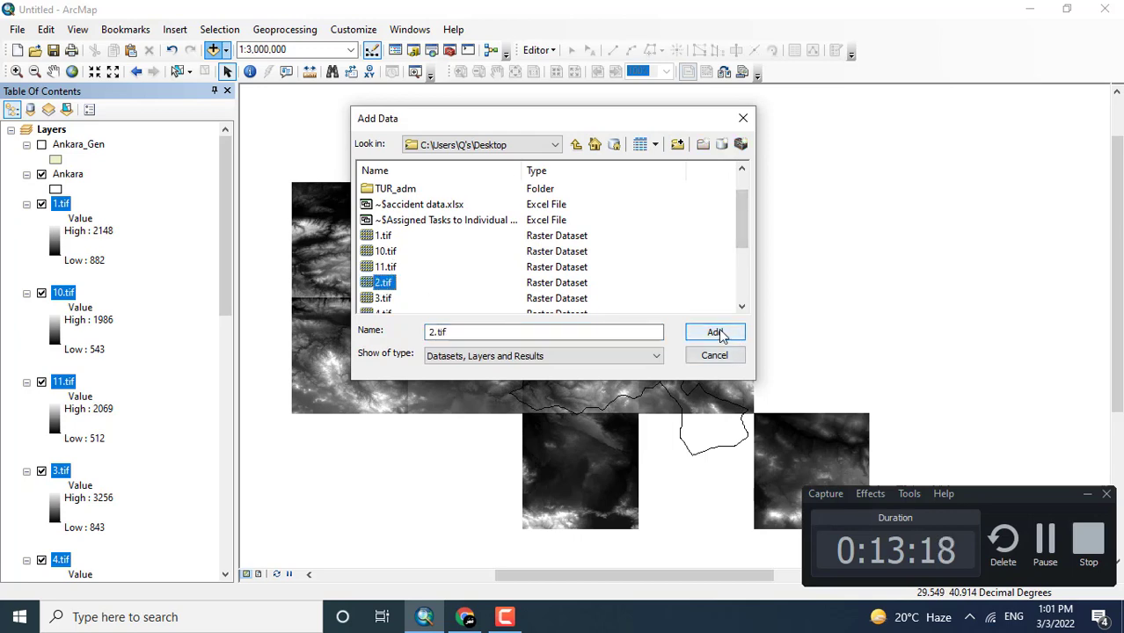
left_click(716, 332)
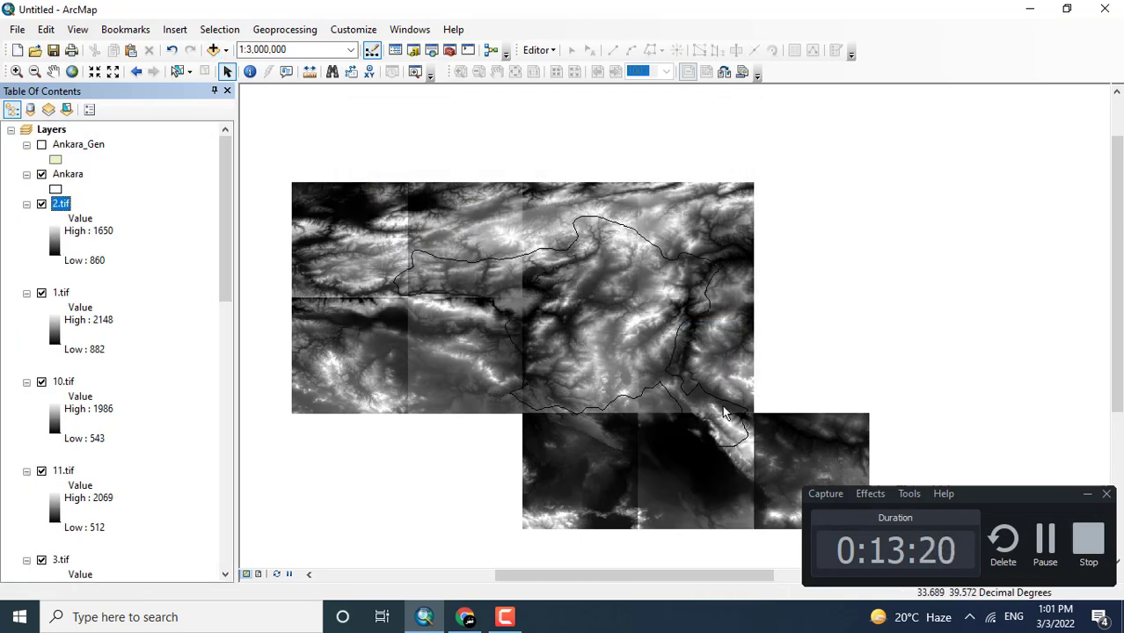
left_click(1087, 496)
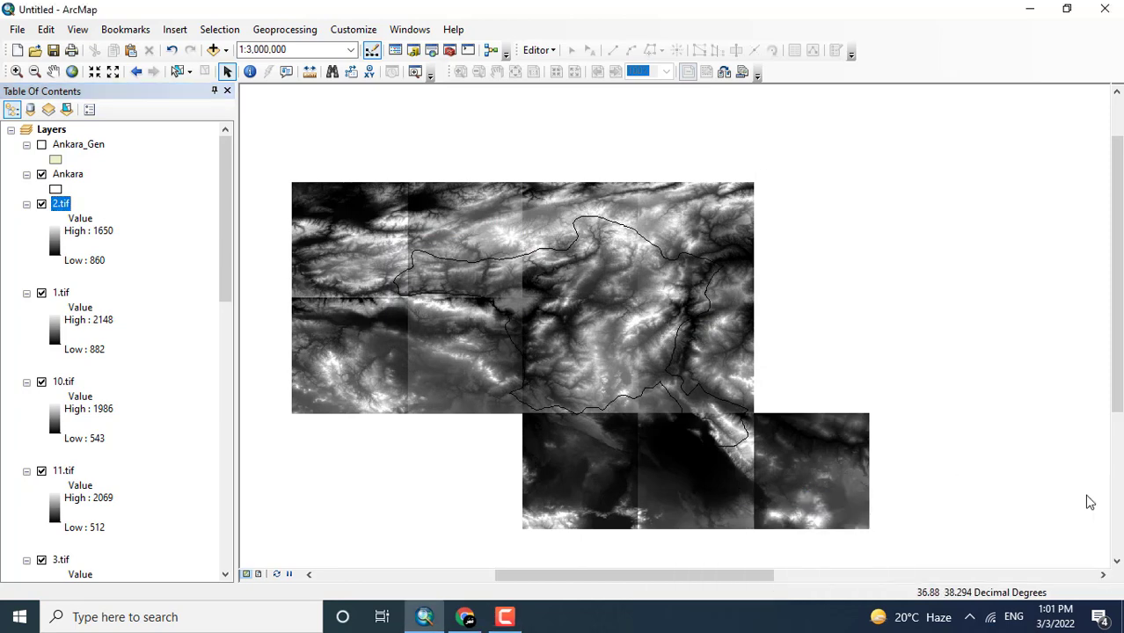